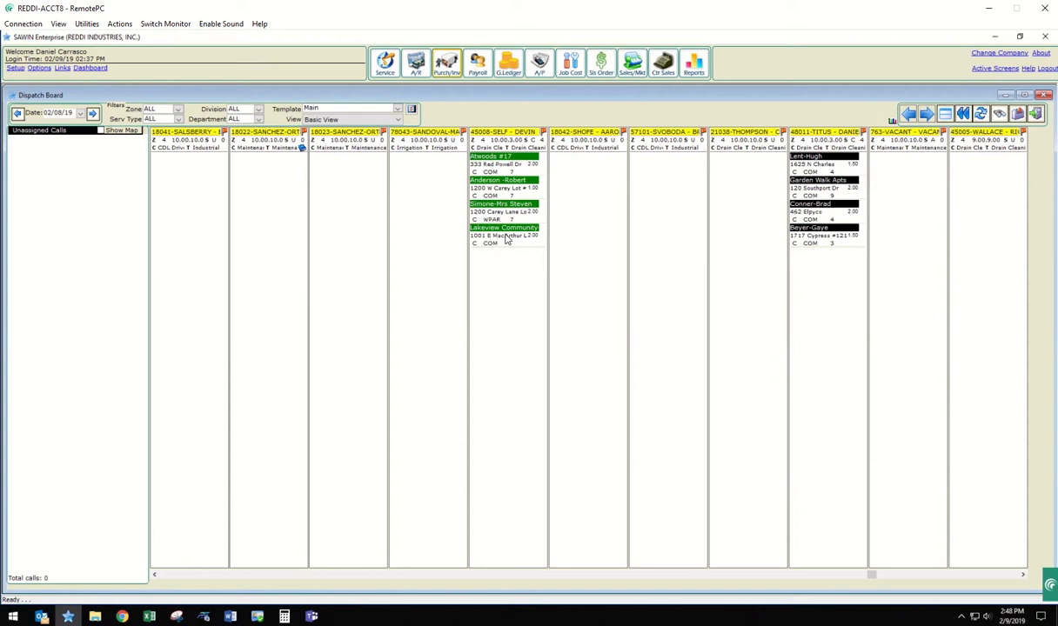
Step: Create a purchase order from the Lakeview Community service call on the dispatch board
{"action": "mouse_move", "coordinate": [502, 243]}
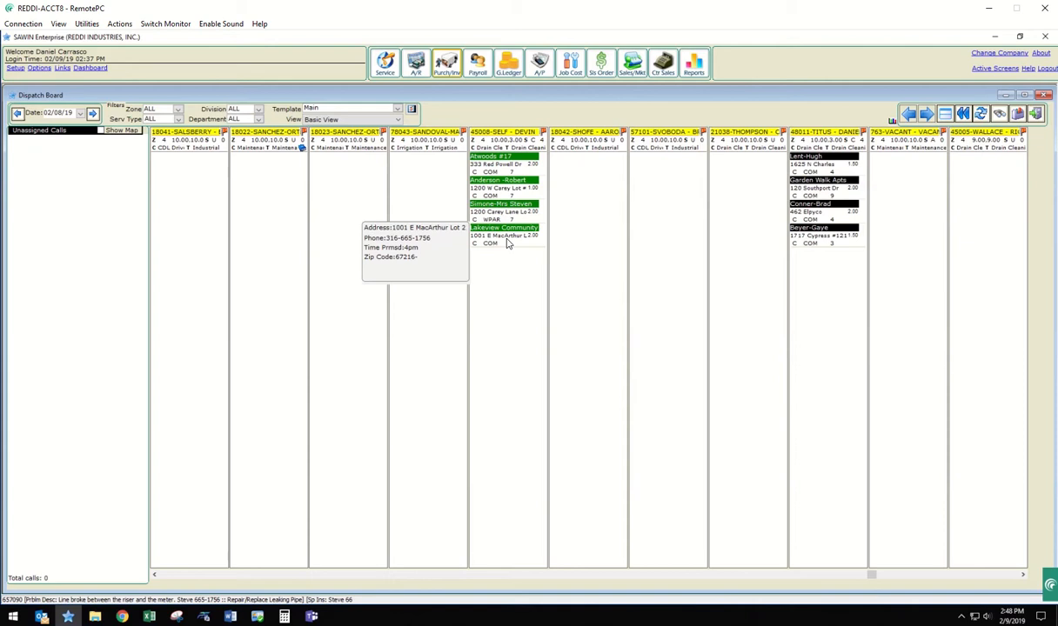
{"action": "right_click", "coordinate": [508, 242]}
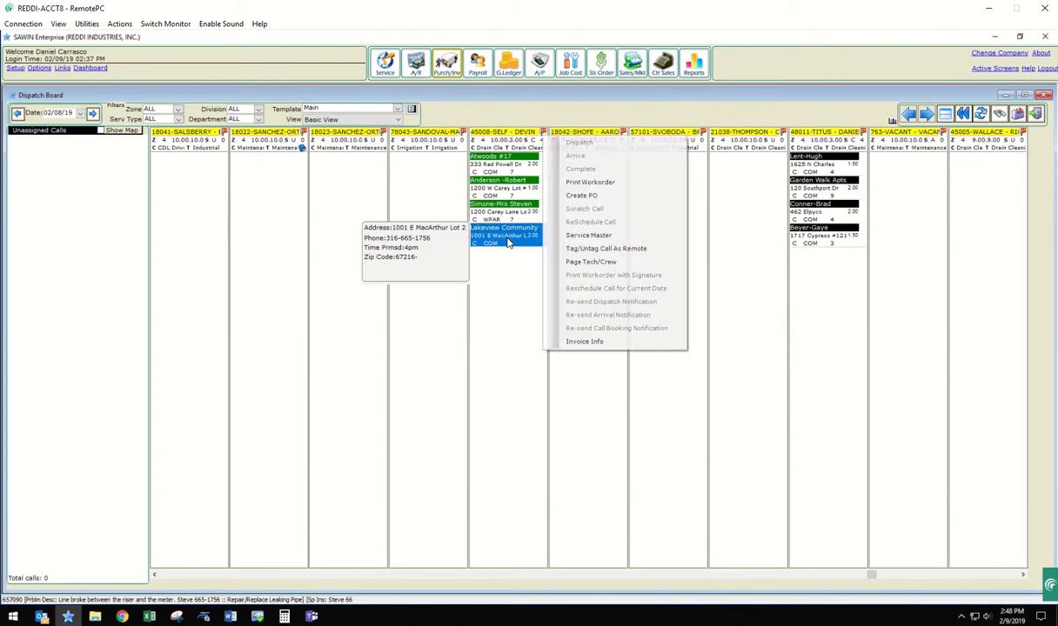
{"action": "left_click", "coordinate": [594, 198]}
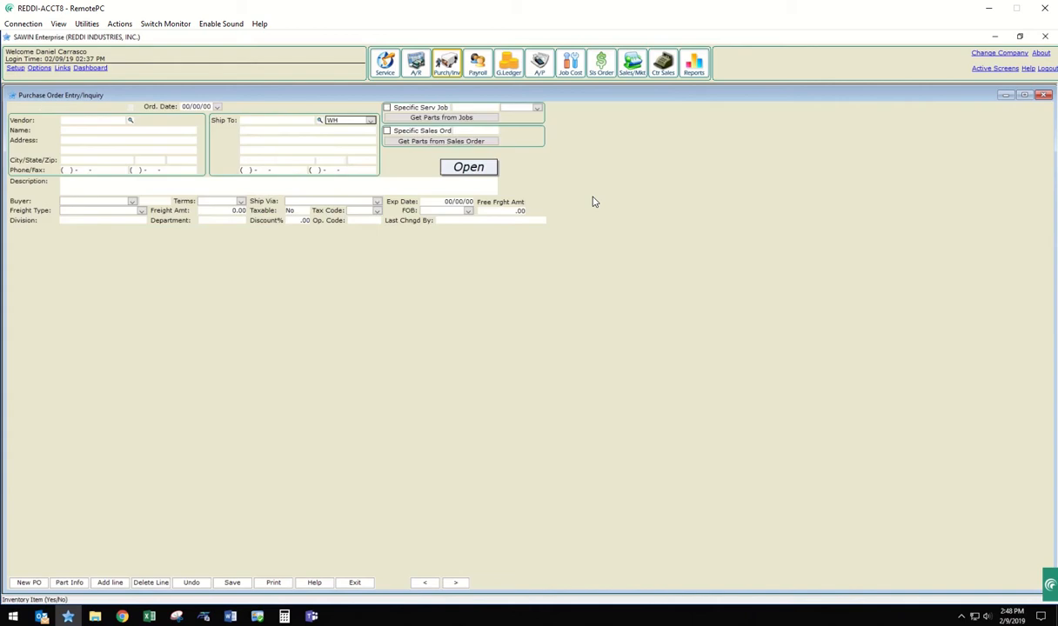
Step: Set the purchase order's vendor to 481, Star Lumber & Supply Co
{"action": "left_click", "coordinate": [88, 121]}
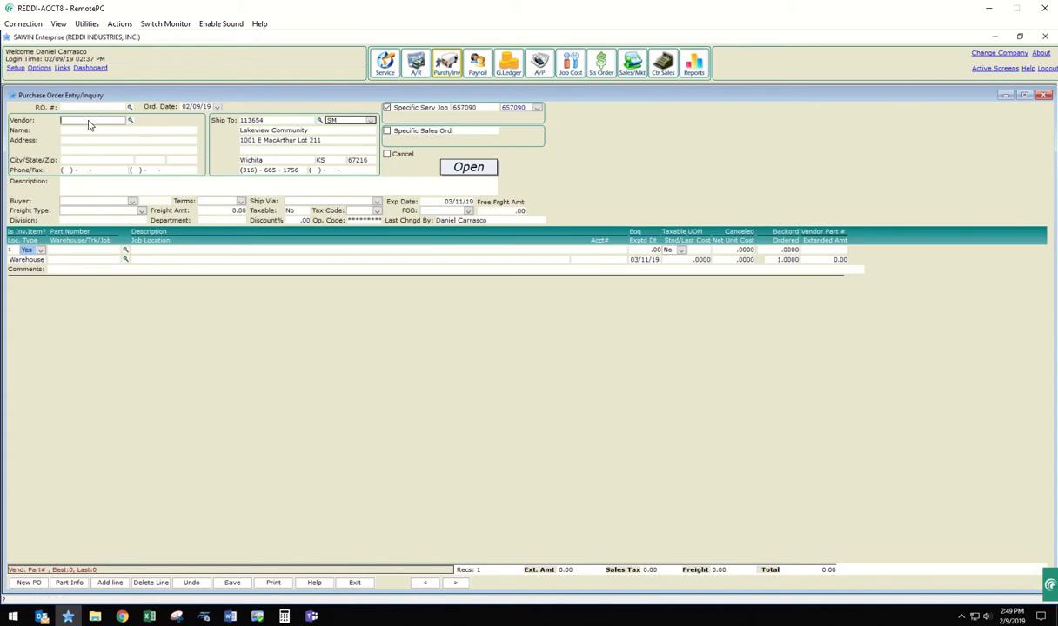
{"action": "type", "text": "481"}
{"action": "key", "text": "Tab"}
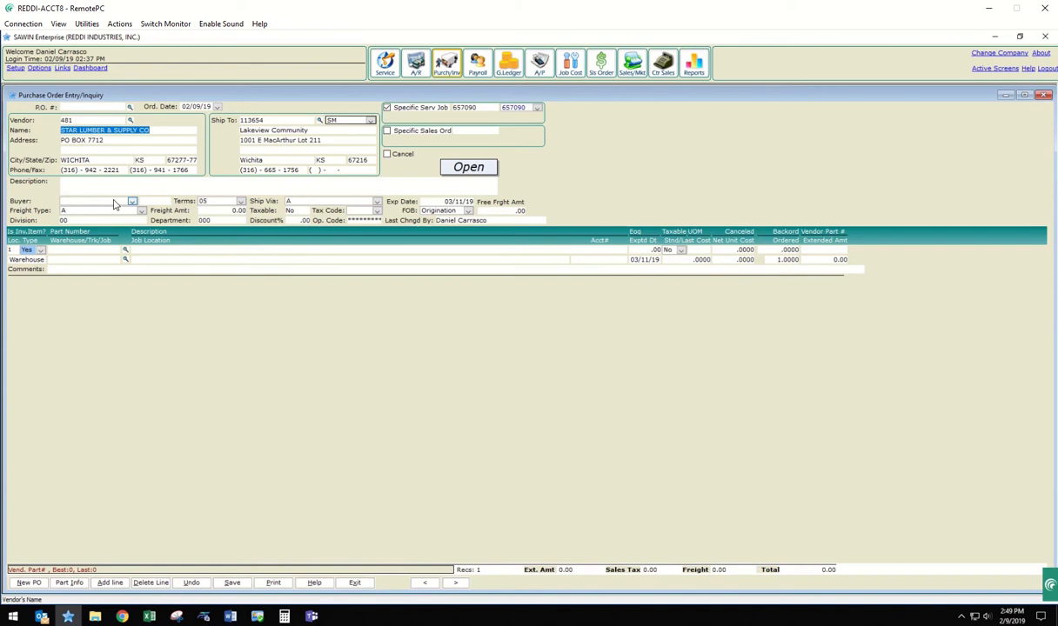
Step: Set the buyer to the technician assigned to the Lakeview Community call
{"action": "left_click", "coordinate": [114, 204]}
{"action": "key", "text": "s"}
{"action": "key", "text": "s"}
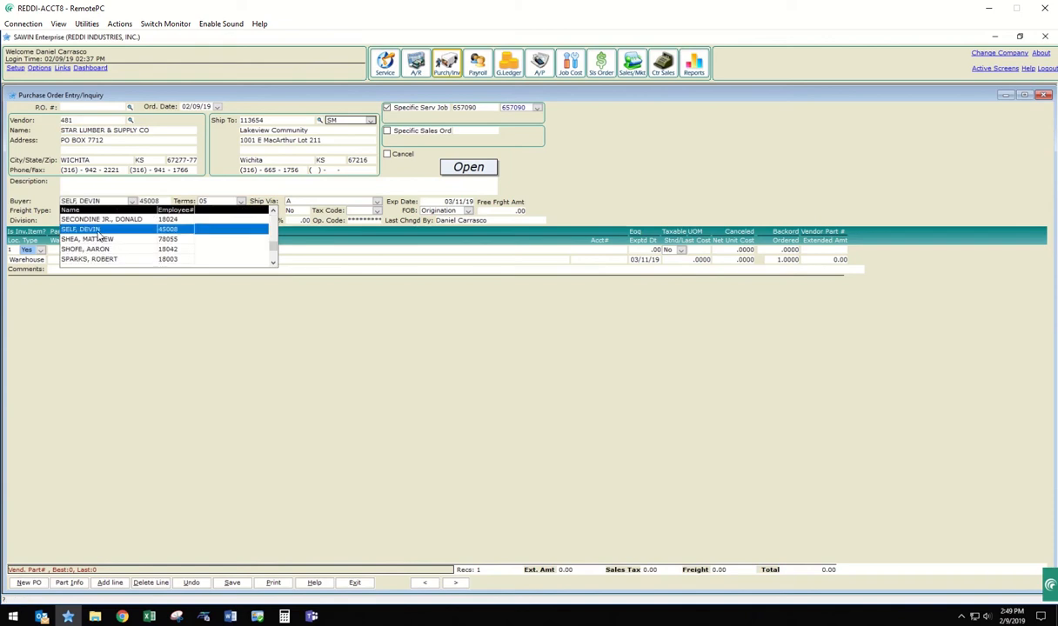
{"action": "key", "text": "Return"}
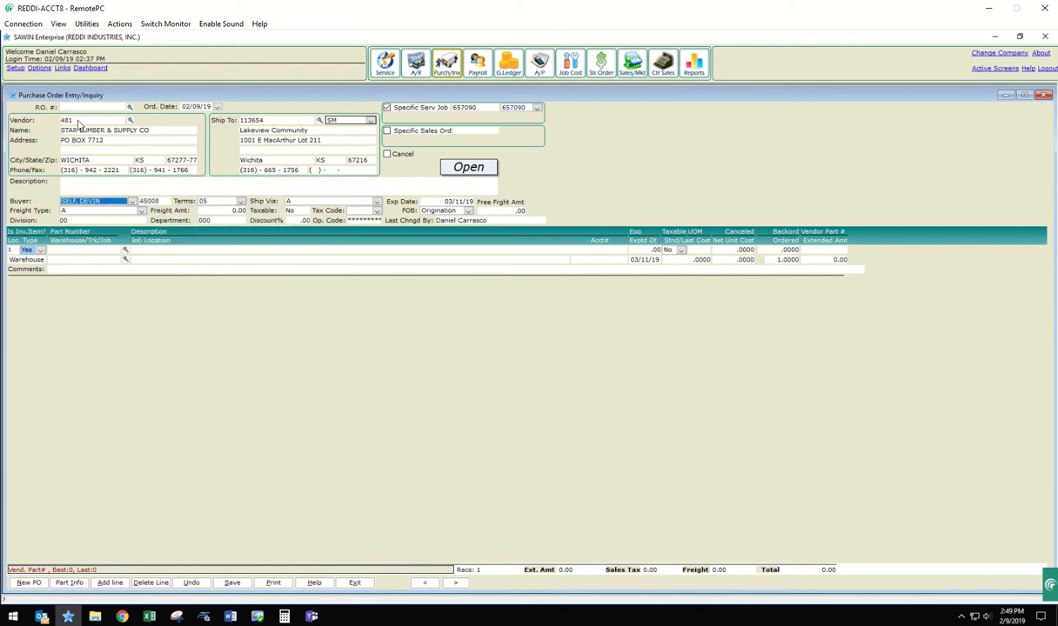
{"action": "left_click", "coordinate": [130, 120]}
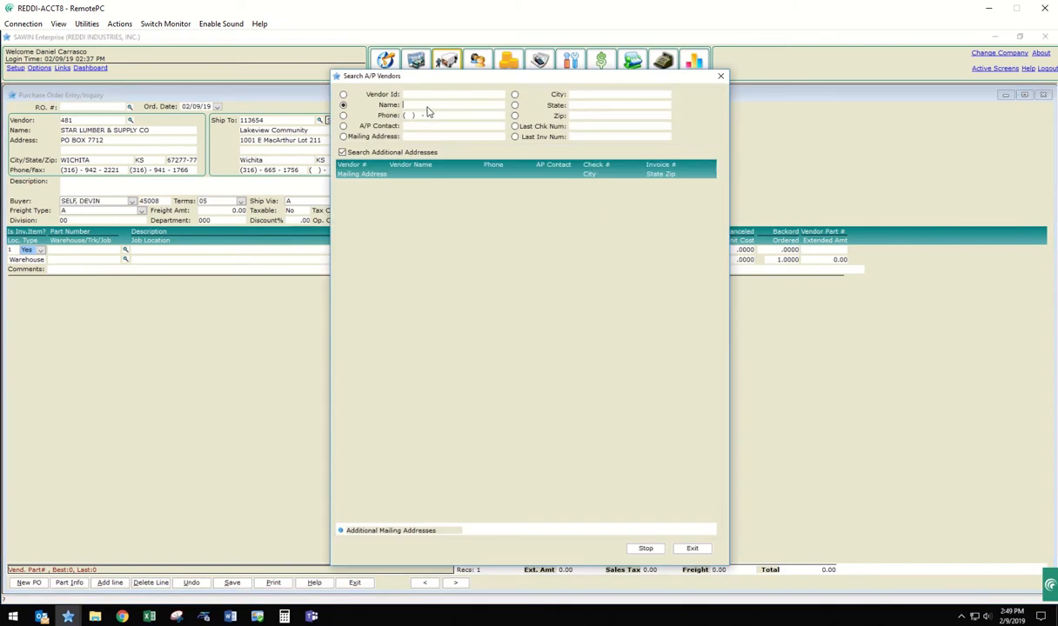
{"action": "left_click", "coordinate": [721, 77]}
{"action": "left_click", "coordinate": [132, 201]}
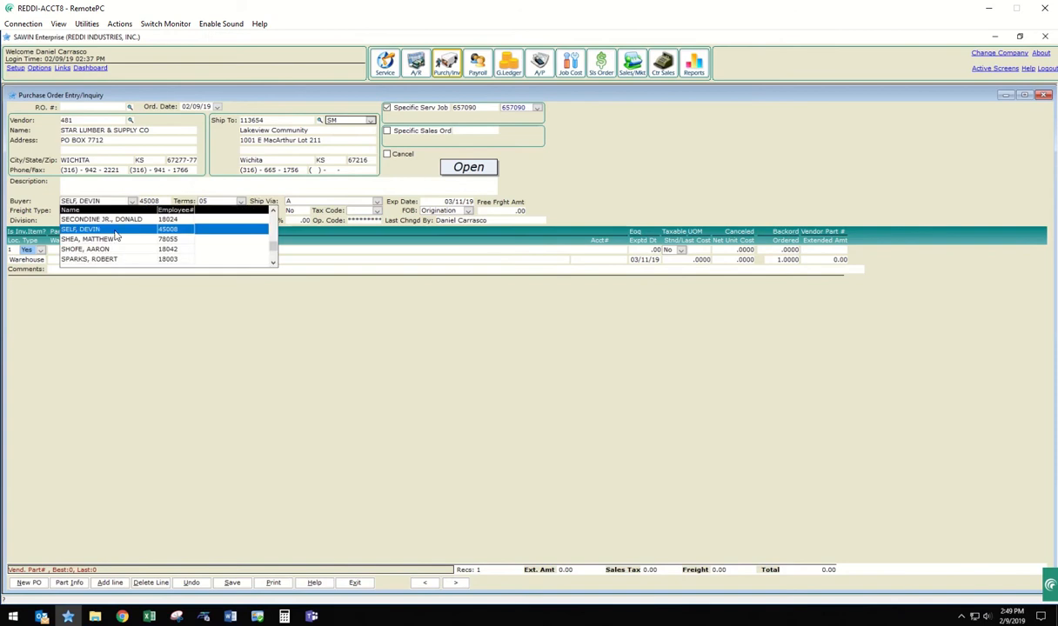
{"action": "left_click", "coordinate": [95, 229]}
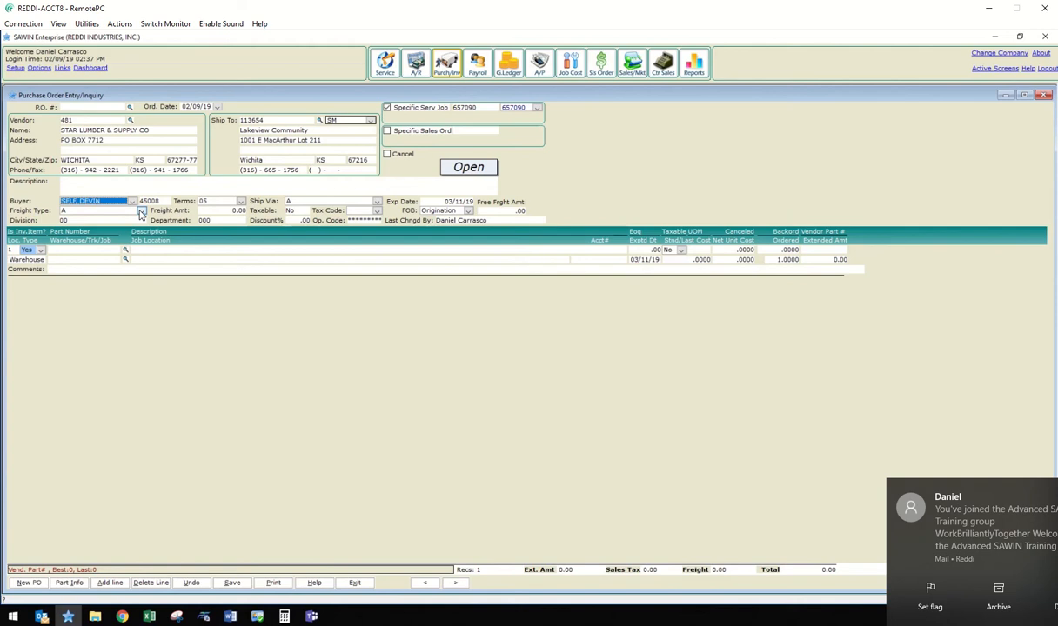
Step: Set Ship Via to A (DEFAULT) and the freight type to A
{"action": "left_click", "coordinate": [290, 201]}
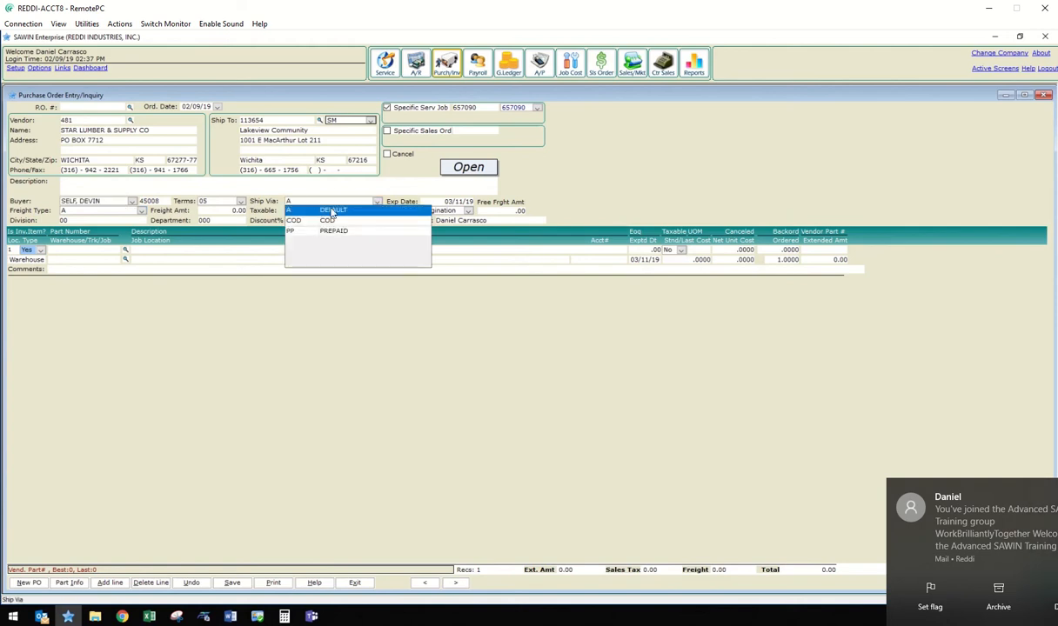
{"action": "left_click", "coordinate": [332, 212]}
{"action": "left_click", "coordinate": [107, 211]}
{"action": "left_click", "coordinate": [89, 221]}
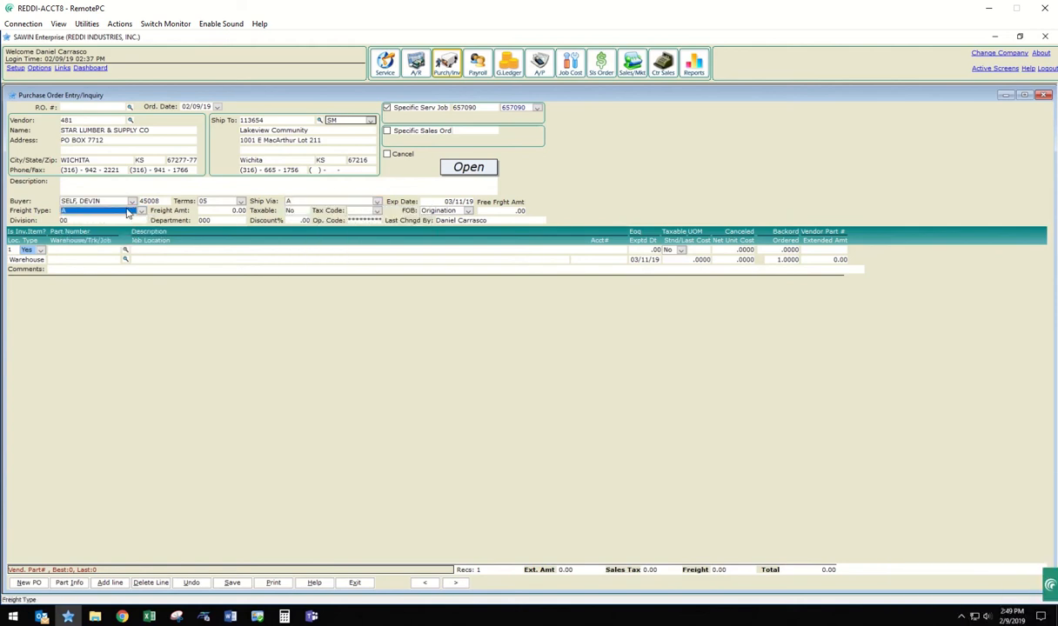
Step: Choose Origination as the purchase order's FOB
{"action": "left_click", "coordinate": [424, 211]}
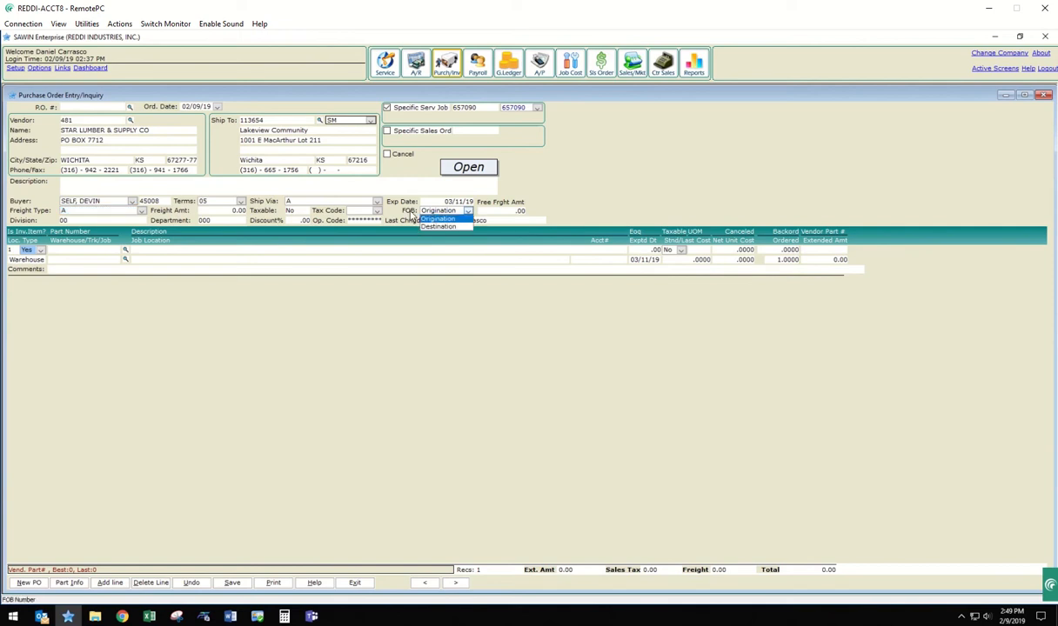
{"action": "left_click", "coordinate": [469, 212]}
{"action": "left_click", "coordinate": [469, 212]}
{"action": "left_click", "coordinate": [435, 219]}
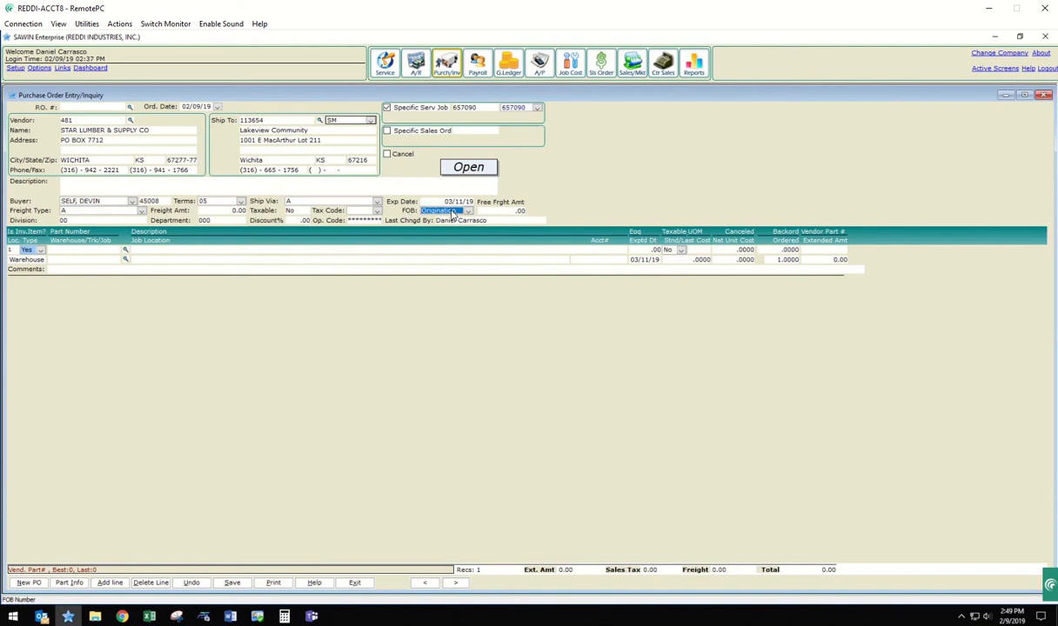
{"action": "left_click", "coordinate": [450, 211]}
{"action": "left_click", "coordinate": [445, 219]}
{"action": "left_click", "coordinate": [439, 213]}
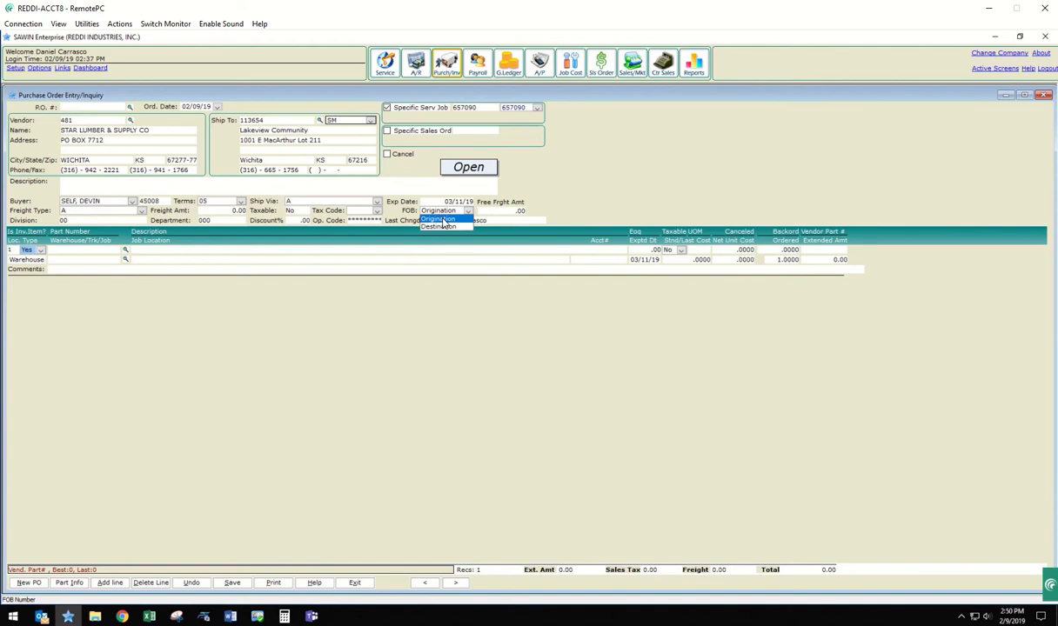
{"action": "left_click", "coordinate": [439, 218]}
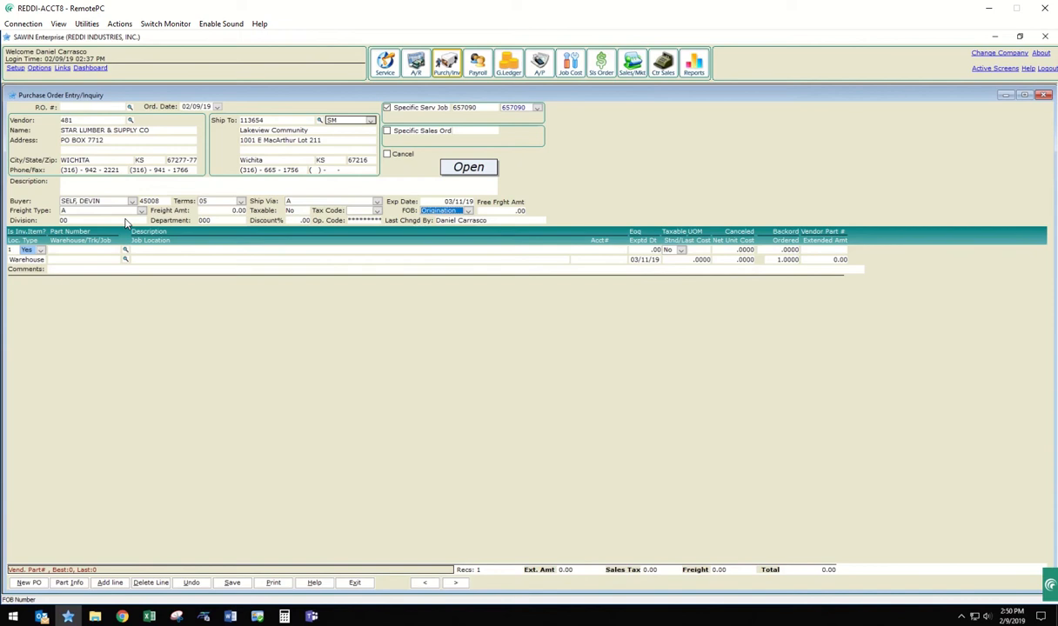
Step: Set the purchase order's division to 50
{"action": "left_click", "coordinate": [71, 220]}
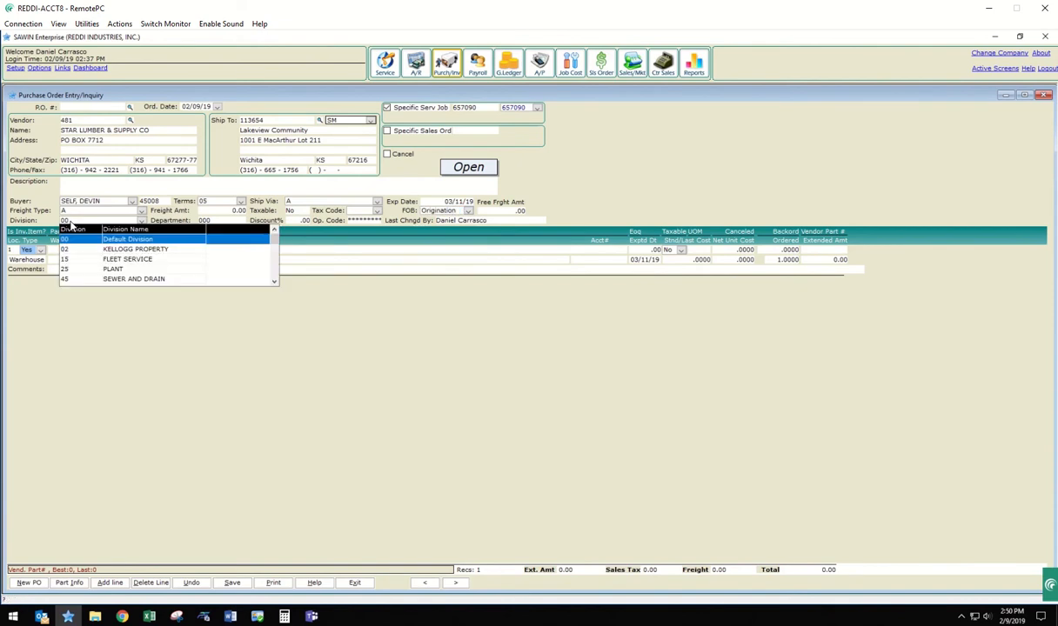
{"action": "type", "text": "50"}
{"action": "left_click", "coordinate": [100, 241]}
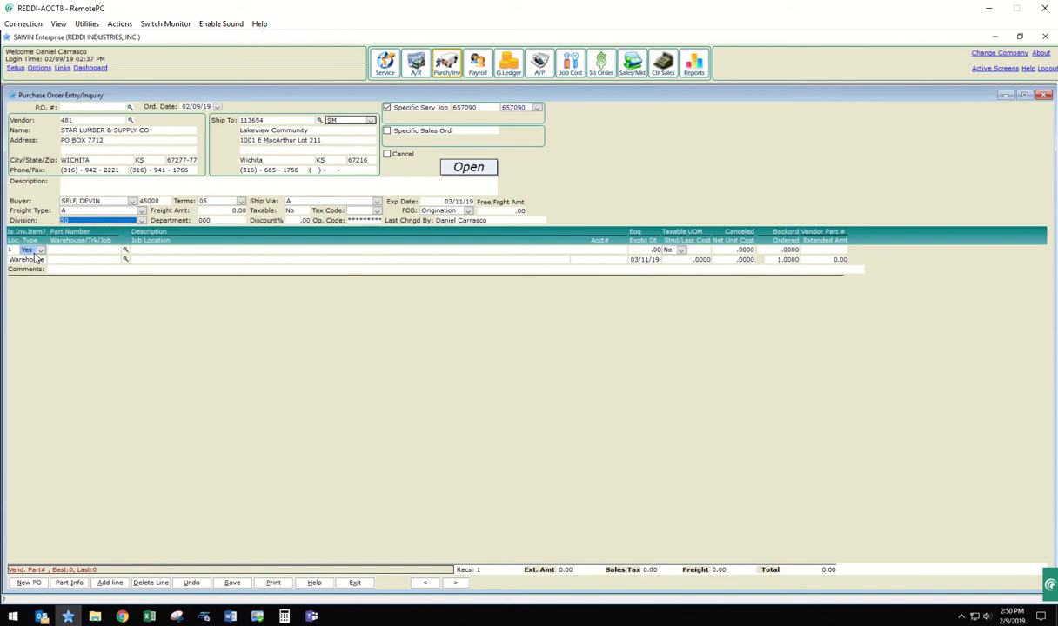
Step: Mark the first purchase order line as a non-inventory item
{"action": "left_click", "coordinate": [40, 251]}
{"action": "left_click", "coordinate": [29, 267]}
{"action": "left_click", "coordinate": [77, 253]}
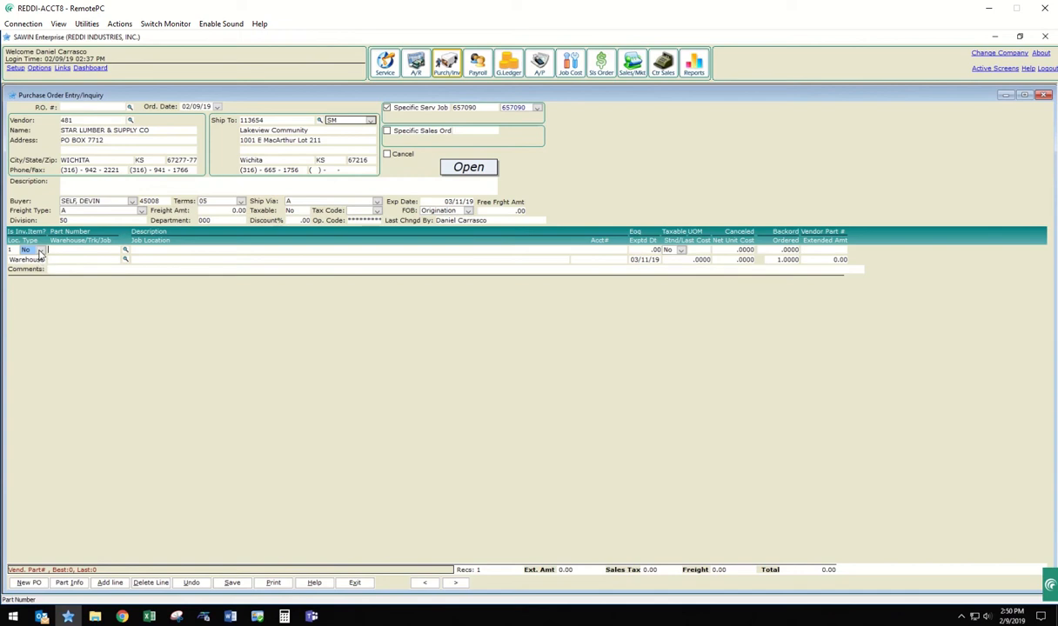
Step: Give the first line the part number 020919 and the description "STAR PO"
{"action": "left_click", "coordinate": [85, 250]}
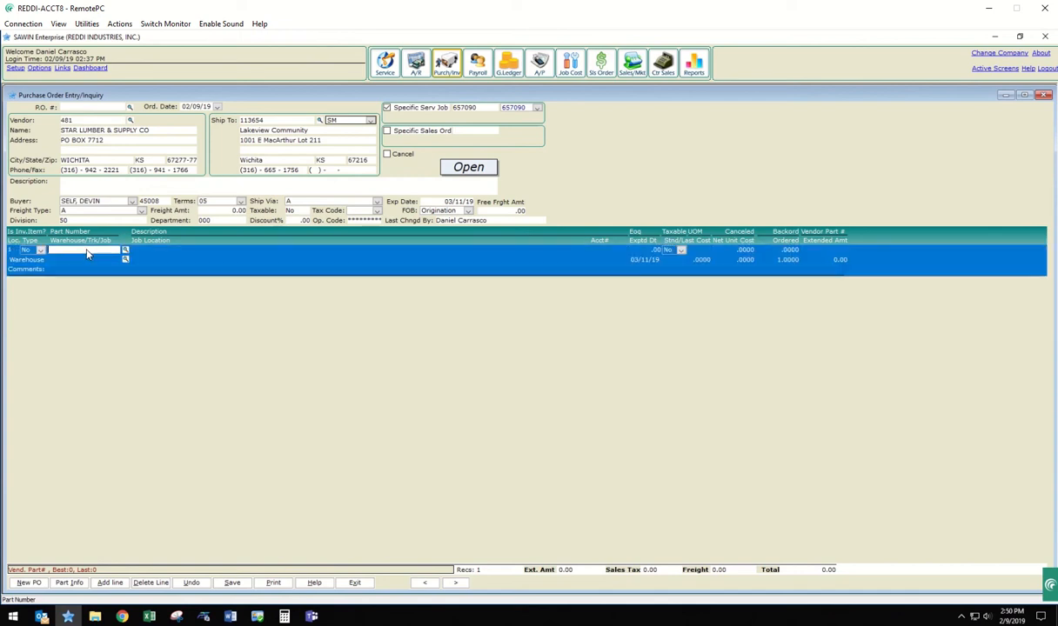
{"action": "left_click", "coordinate": [73, 254]}
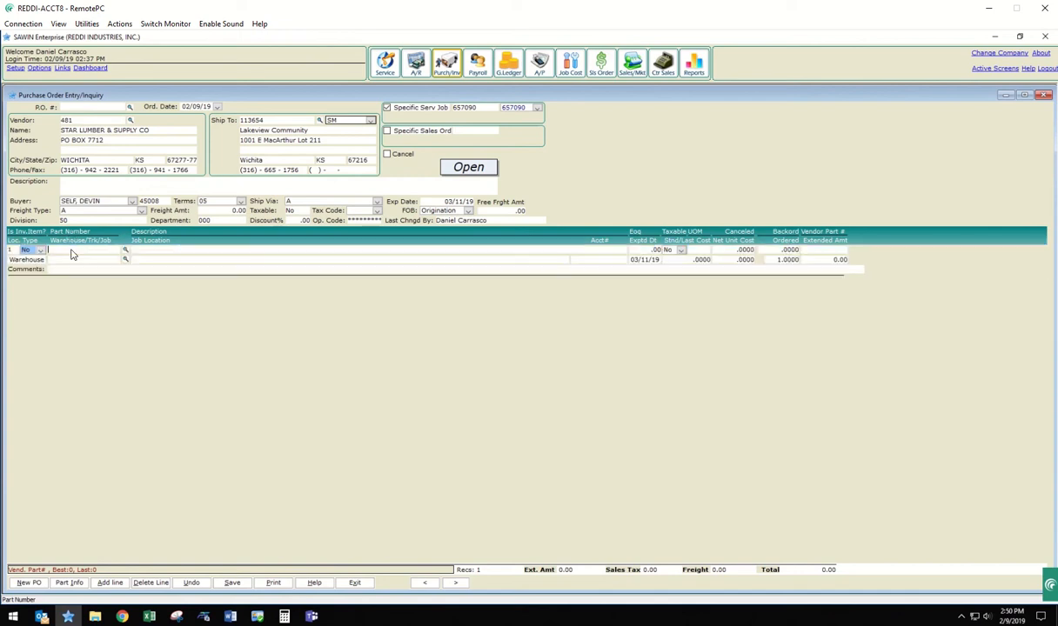
{"action": "type", "text": "020919"}
{"action": "key", "text": "Tab"}
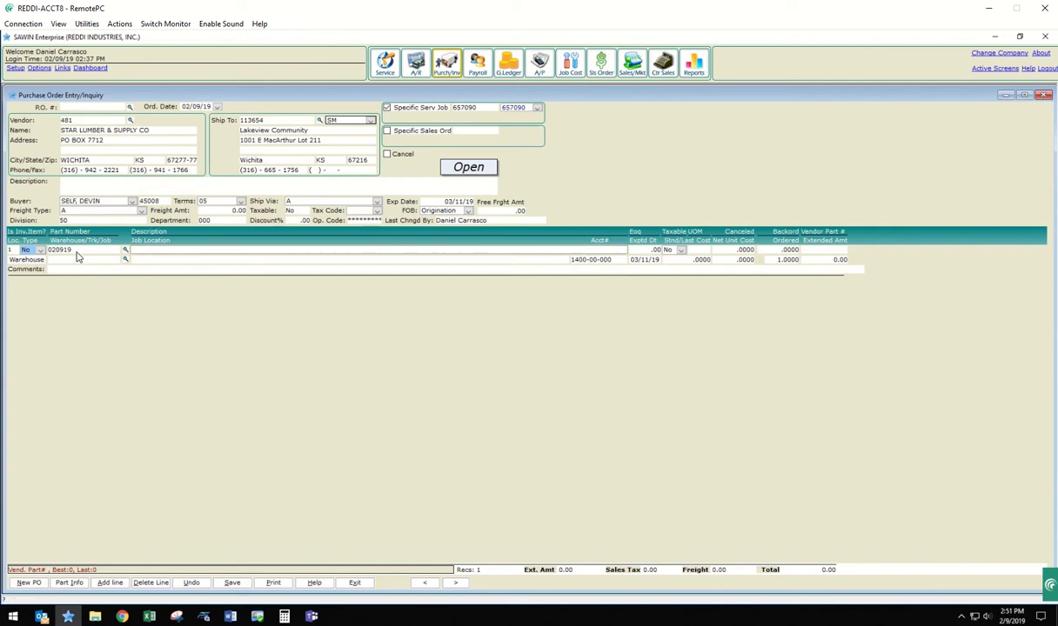
{"action": "left_click", "coordinate": [79, 252]}
{"action": "left_click", "coordinate": [86, 255]}
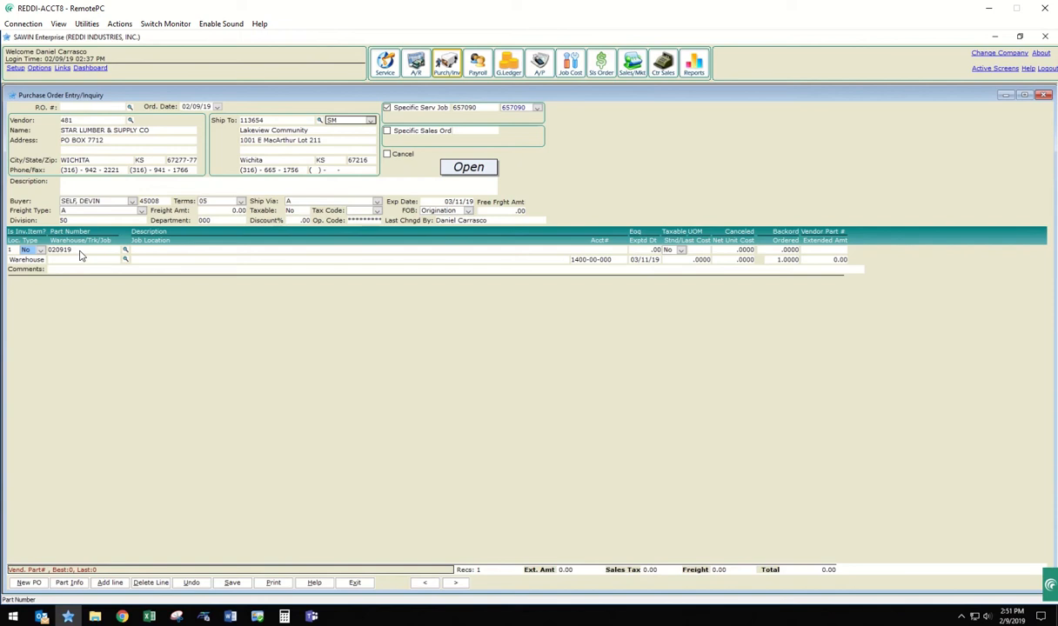
{"action": "key", "text": "Tab"}
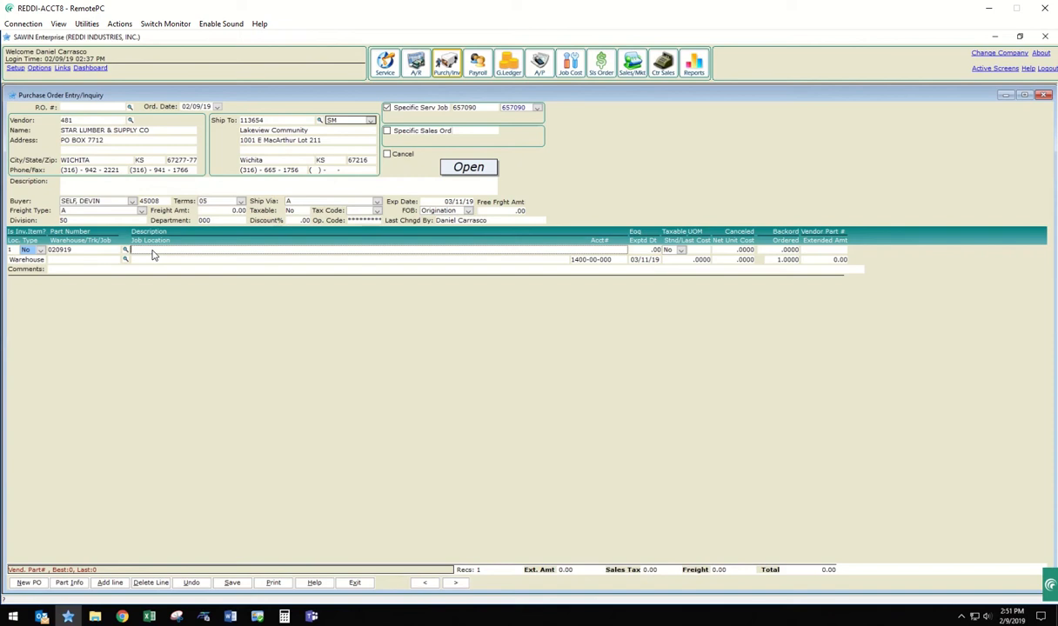
{"action": "type", "text": "STAR PO"}
Step: Set the first line's warehouse to DS (Drop Ship)
{"action": "left_click", "coordinate": [70, 267]}
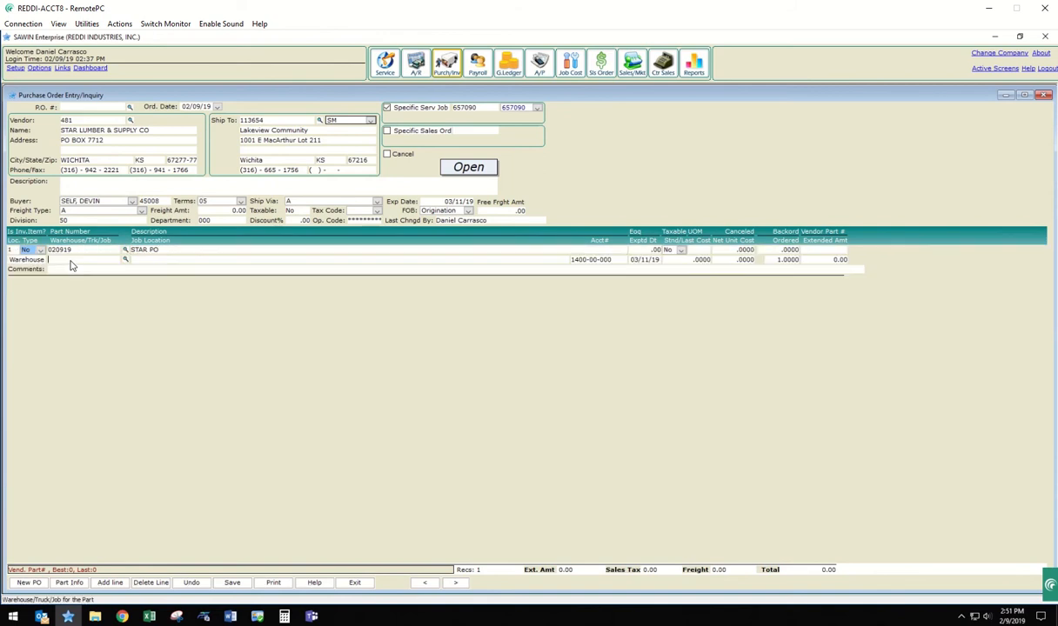
{"action": "type", "text": "DS"}
{"action": "key", "text": "Tab"}
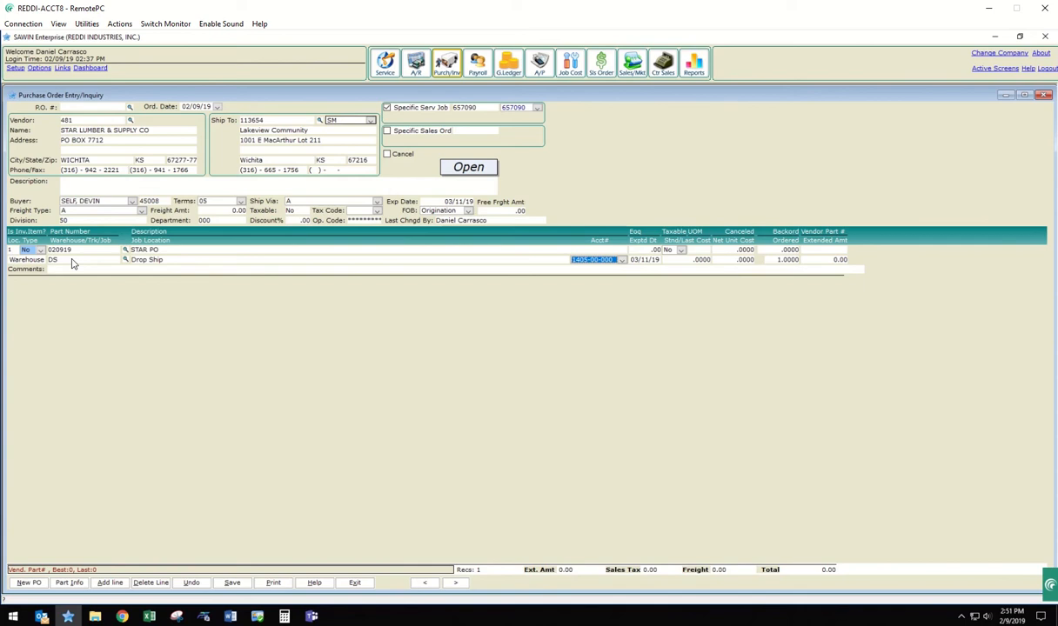
{"action": "left_click", "coordinate": [60, 261]}
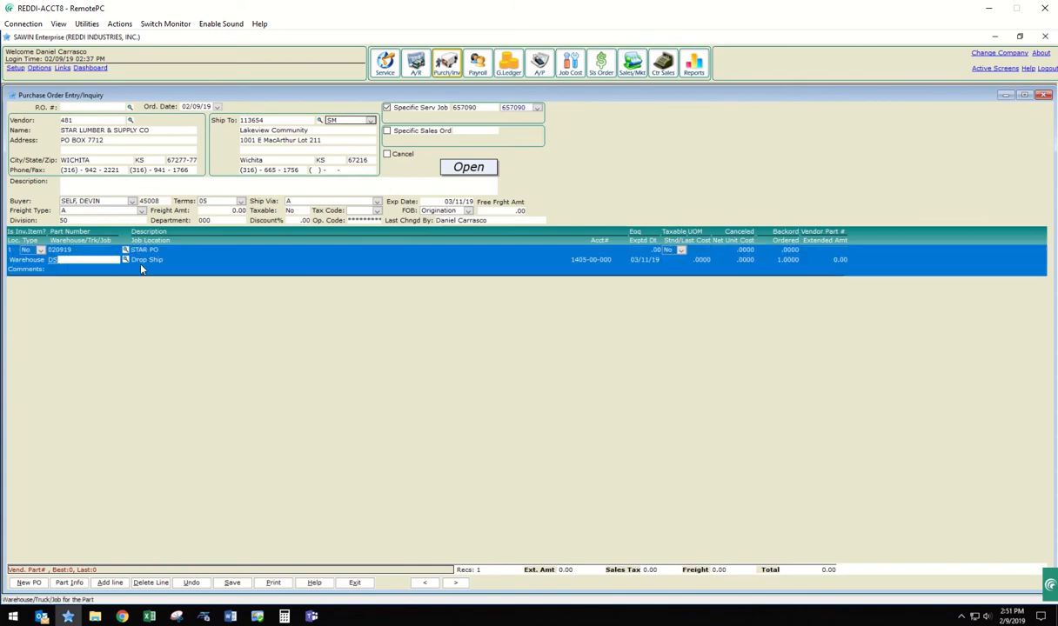
{"action": "key", "text": "Tab"}
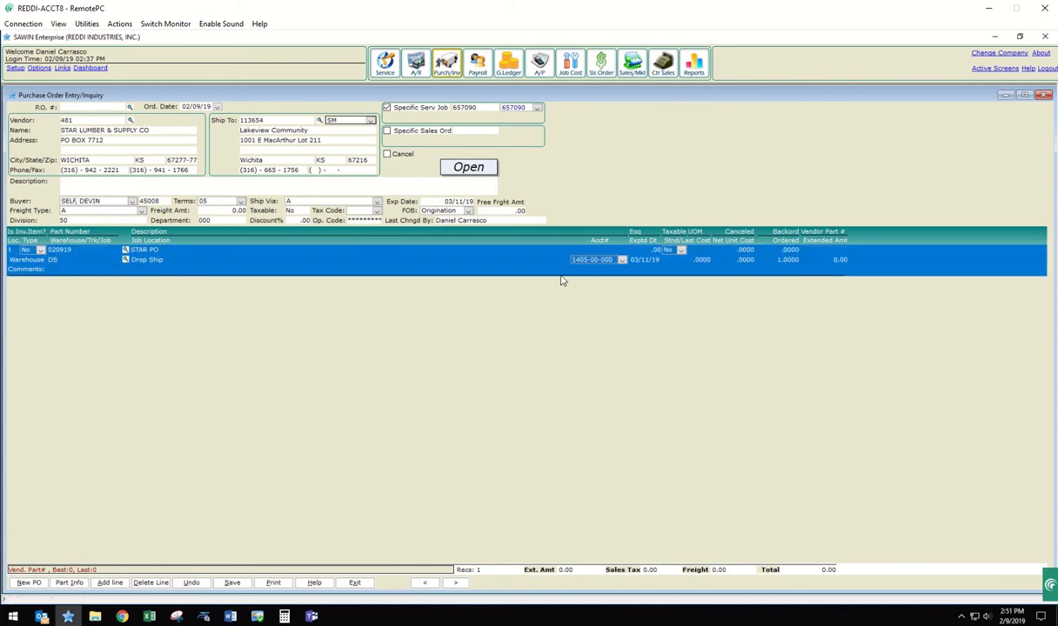
Step: Assign the first line to the drop-ship inventory account for division 50
{"action": "left_click", "coordinate": [608, 263]}
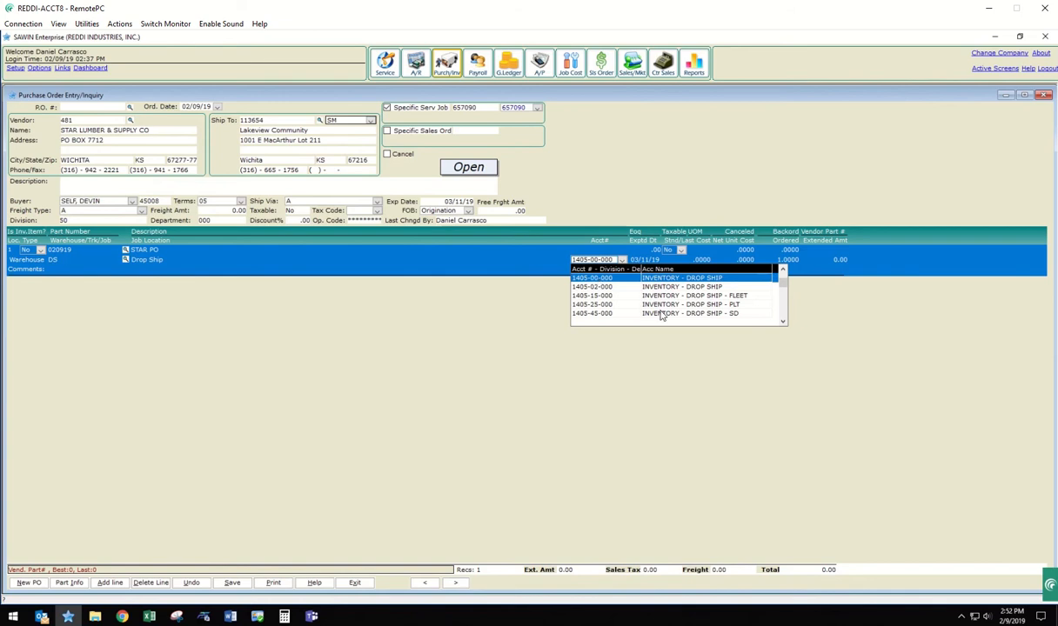
{"action": "left_click", "coordinate": [783, 321]}
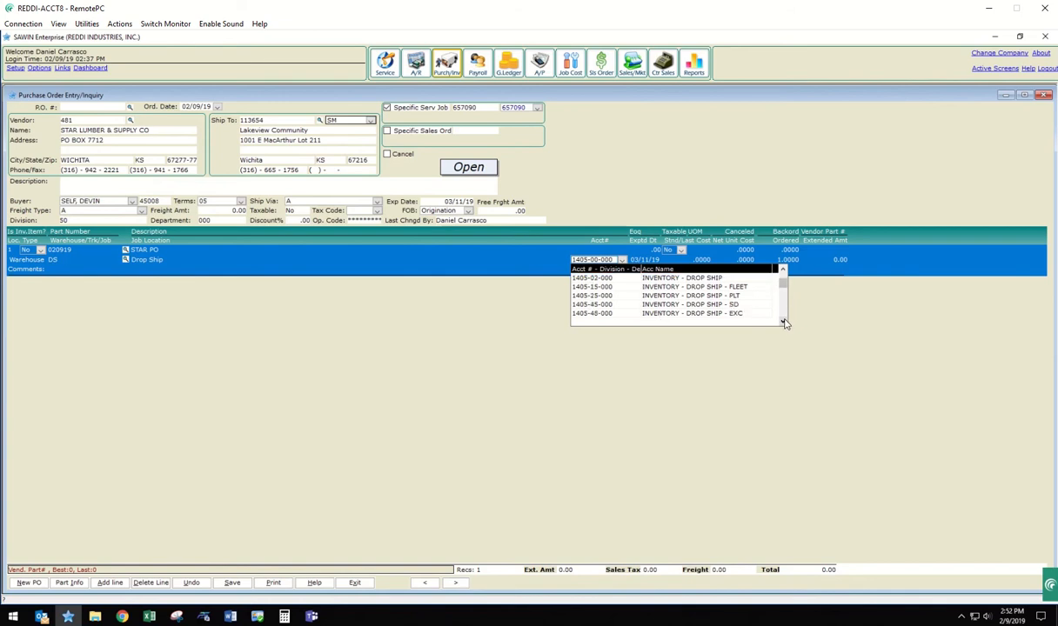
{"action": "left_click", "coordinate": [783, 321]}
{"action": "left_click", "coordinate": [602, 306]}
{"action": "key", "text": "Tab"}
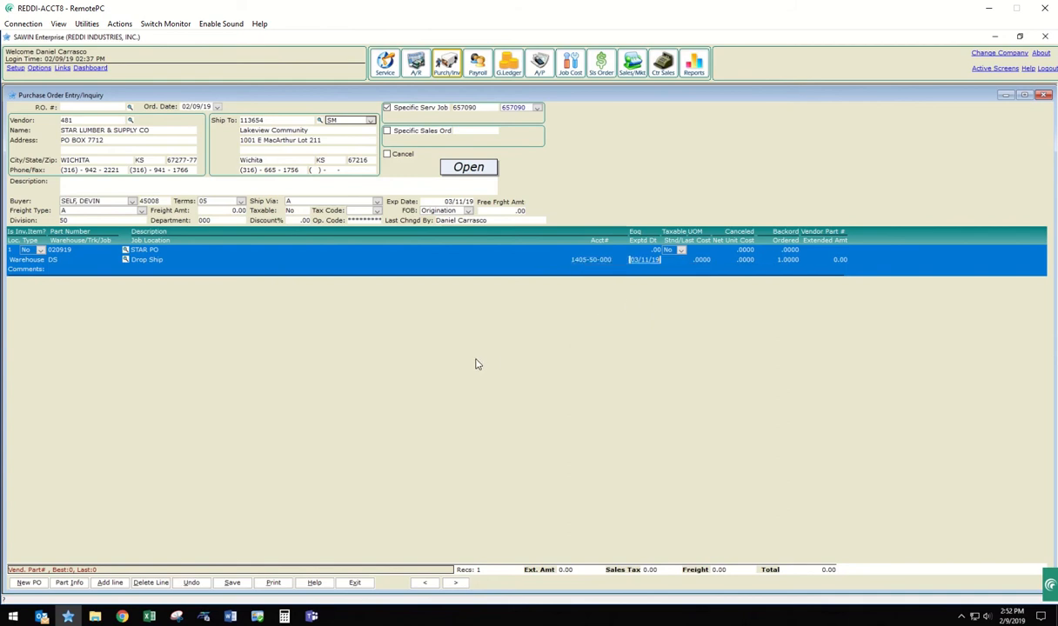
Step: Save the new purchase order with the next available PO number, declining to enter receiving
{"action": "left_click", "coordinate": [228, 583]}
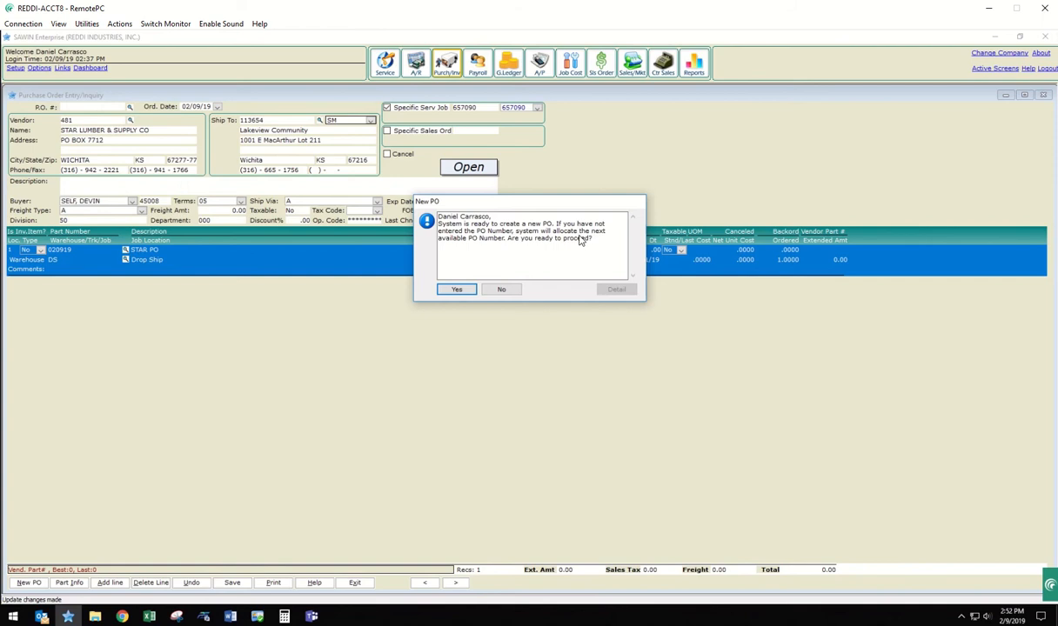
{"action": "left_click", "coordinate": [459, 290]}
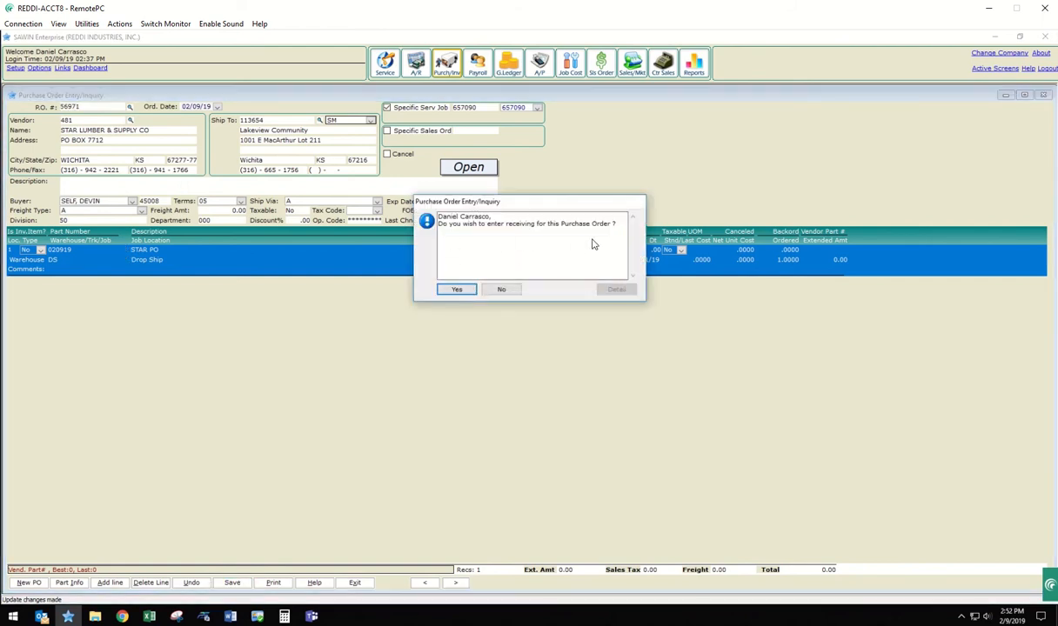
{"action": "left_click", "coordinate": [515, 292]}
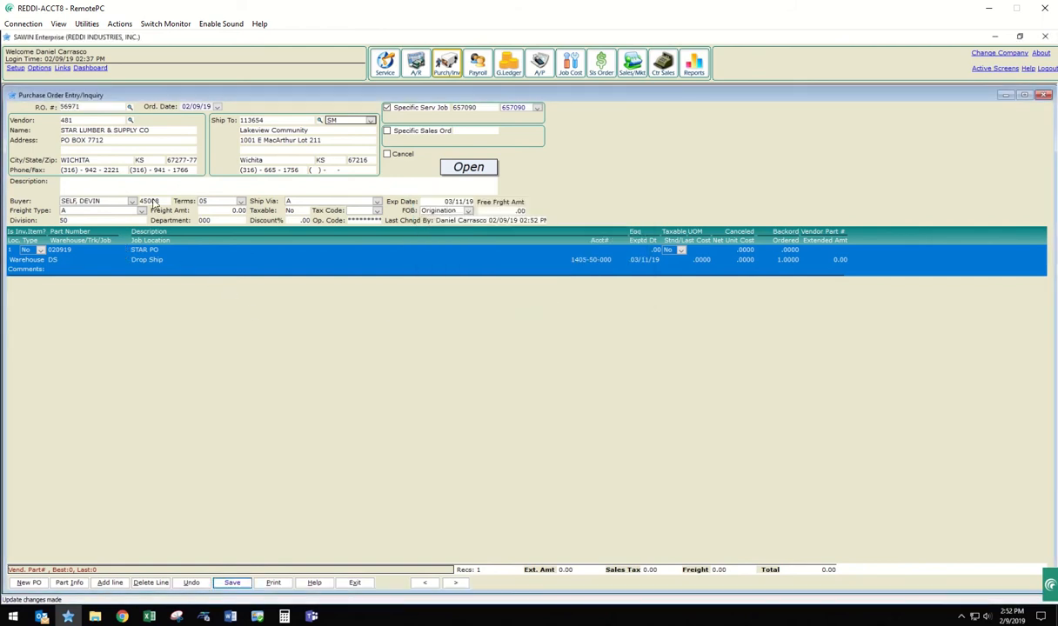
Step: Append the assigned PO number to the "STAR PO" description of the first line
{"action": "left_click", "coordinate": [168, 256]}
{"action": "key", "text": "End"}
{"action": "type", "text": "56971"}
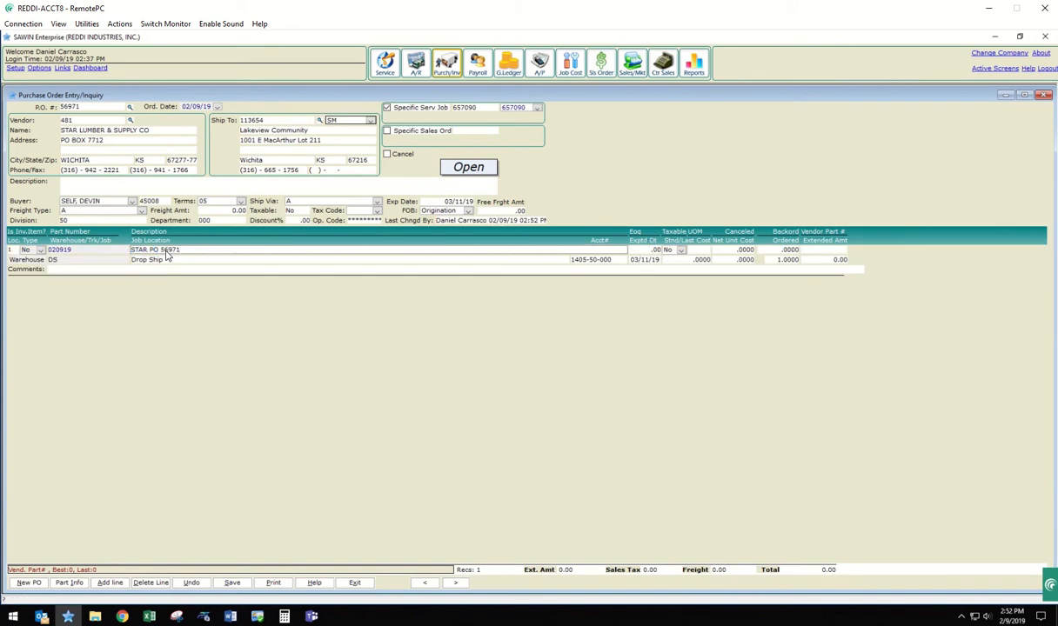
Step: Save the purchase order with the updated line description, declining to enter receiving
{"action": "key", "text": "Tab"}
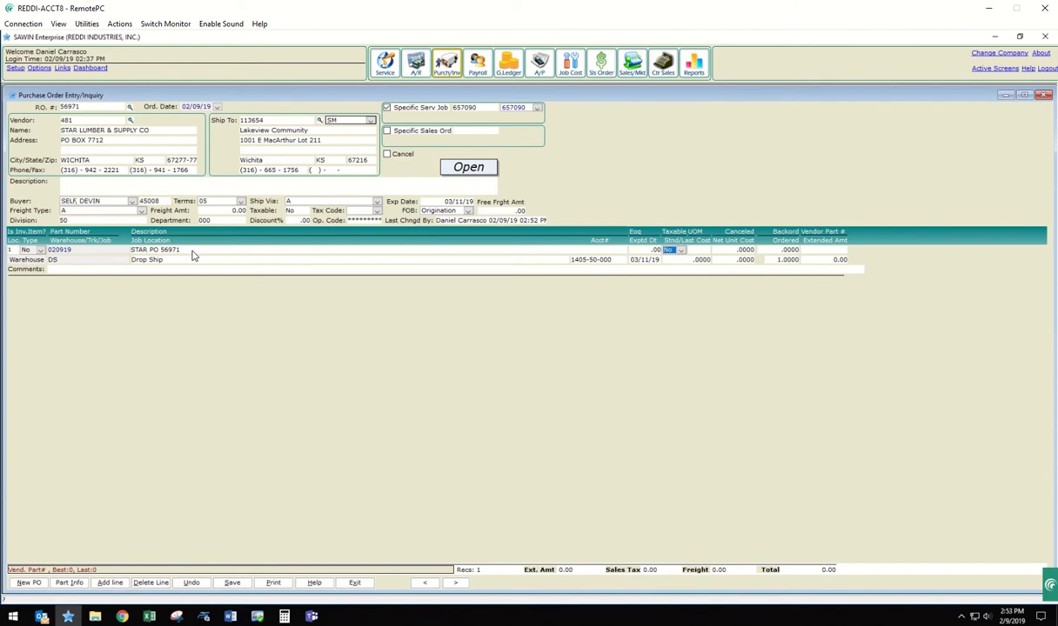
{"action": "left_click", "coordinate": [193, 252]}
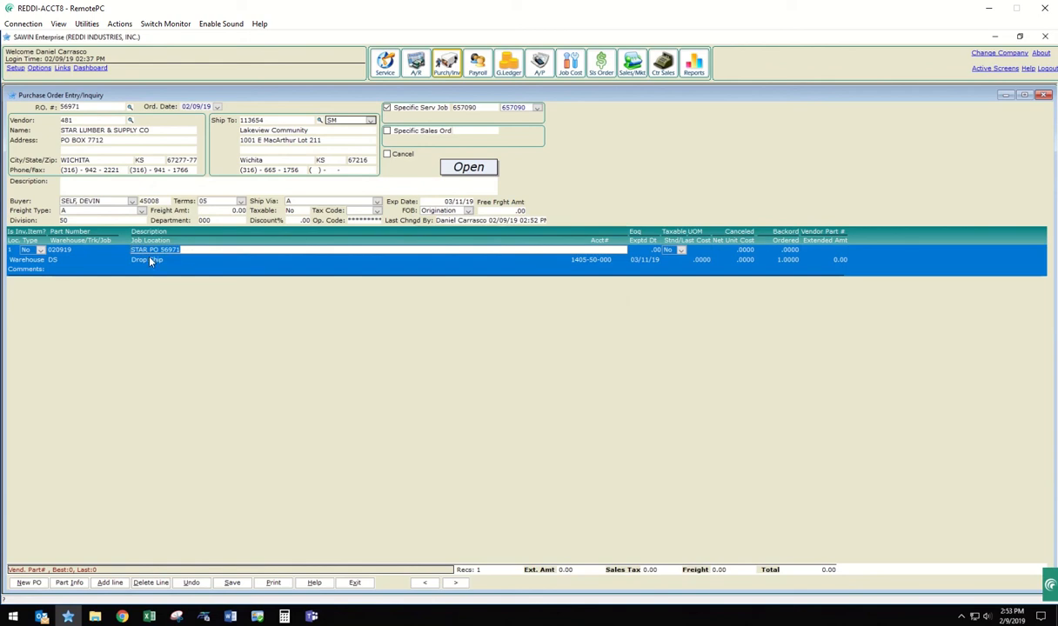
{"action": "left_click", "coordinate": [146, 254]}
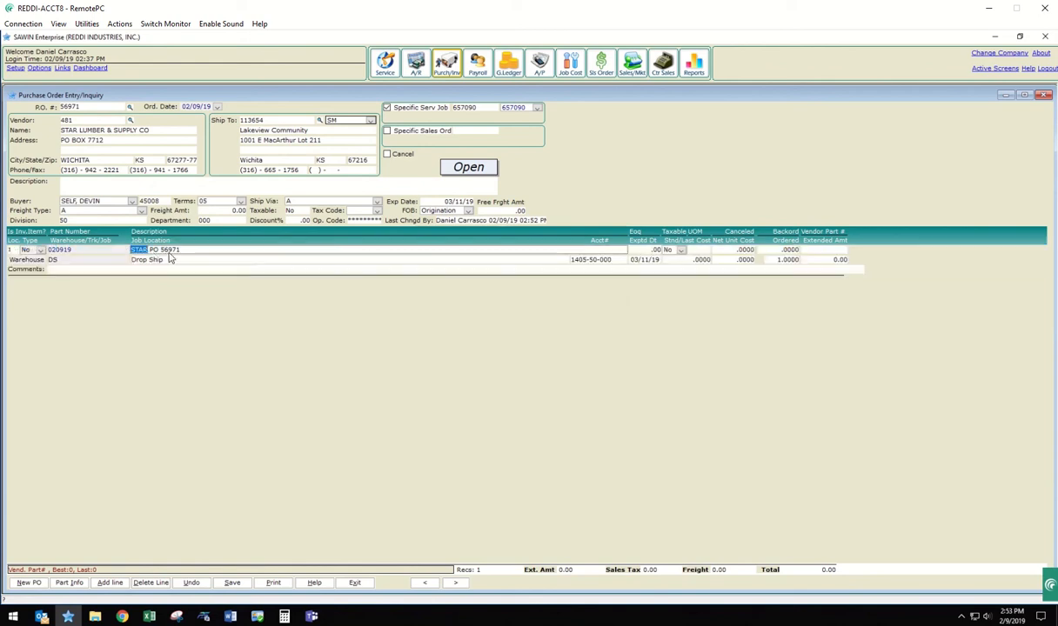
{"action": "left_click", "coordinate": [174, 253]}
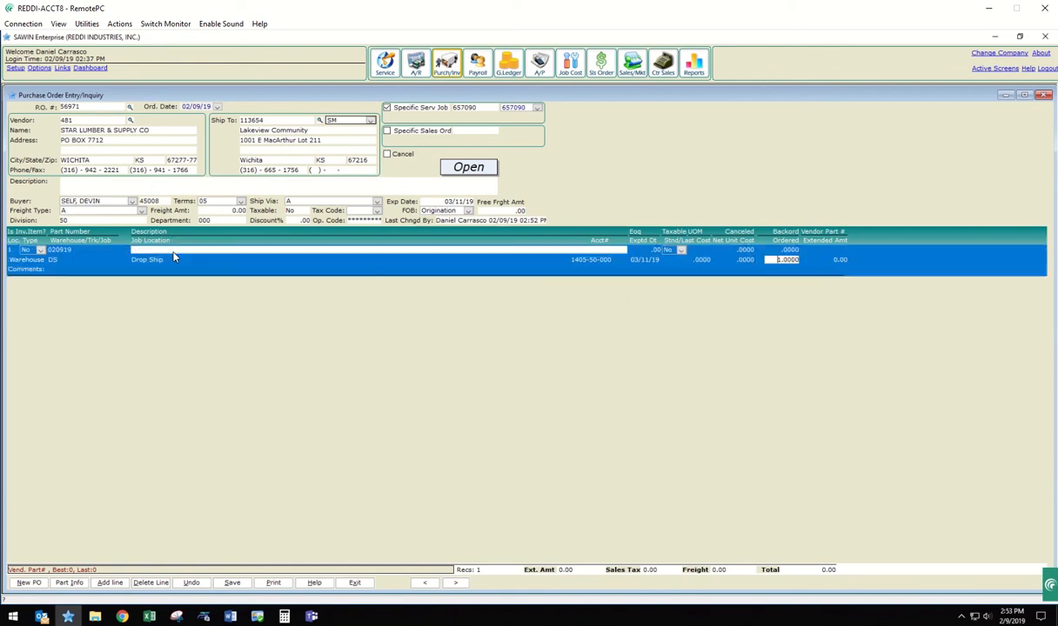
{"action": "left_click", "coordinate": [233, 585]}
{"action": "left_click", "coordinate": [502, 290]}
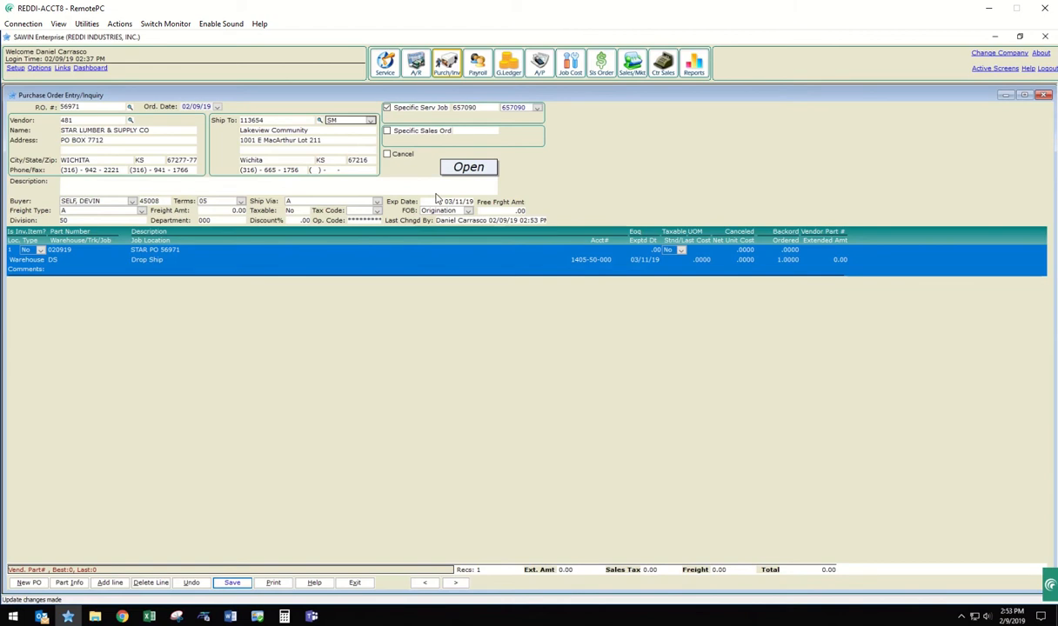
{"action": "left_click", "coordinate": [696, 259]}
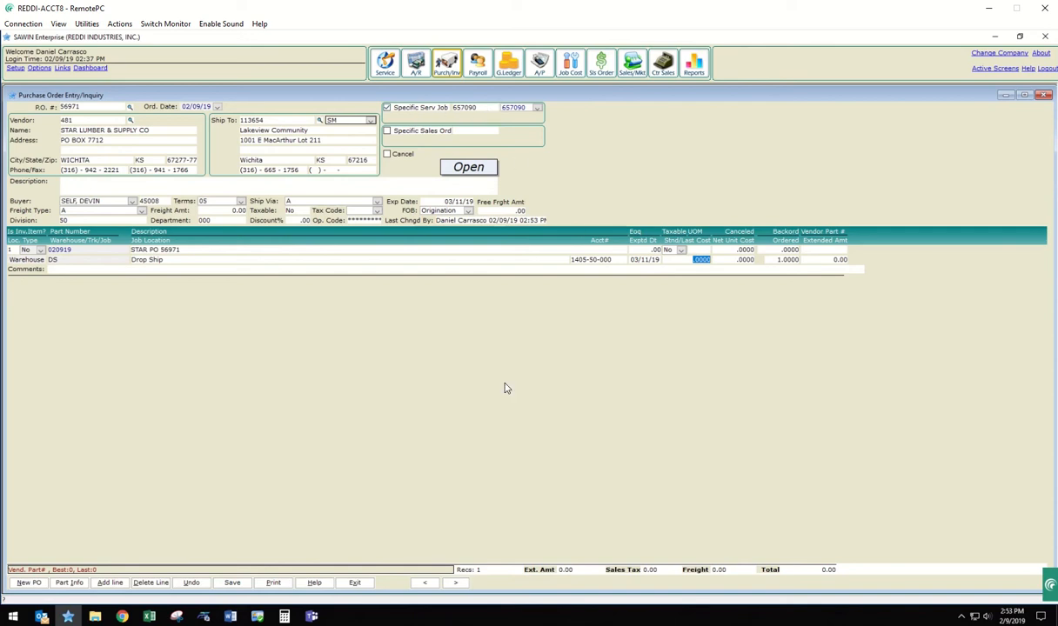
{"action": "left_click", "coordinate": [284, 617]}
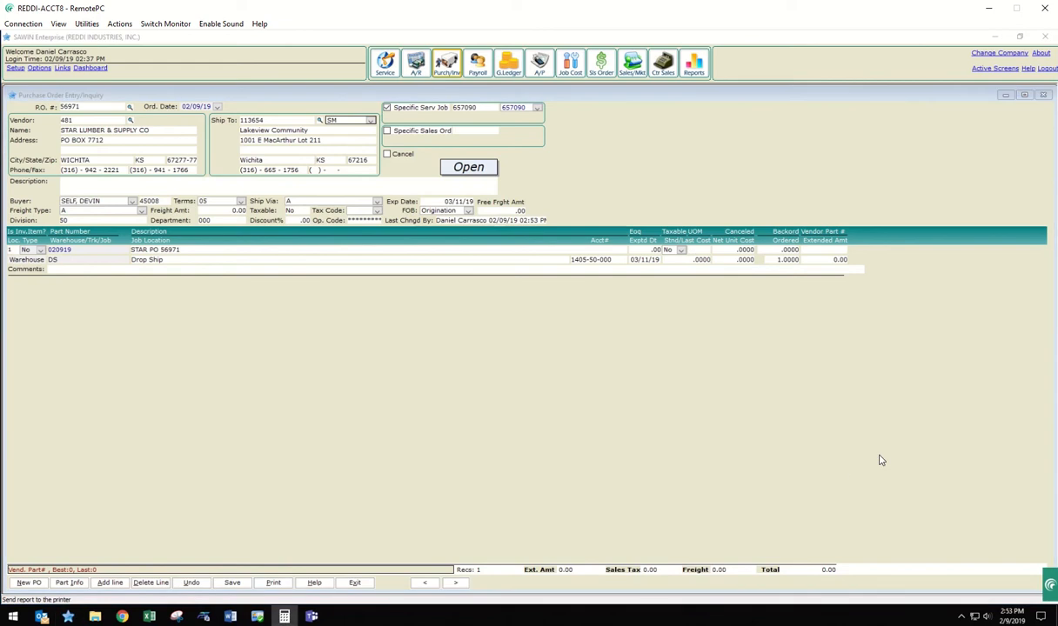
{"action": "left_click", "coordinate": [887, 110]}
Step: Enter a standard/last cost of 20 on the first line, and try 500 in its place
{"action": "left_click", "coordinate": [701, 261]}
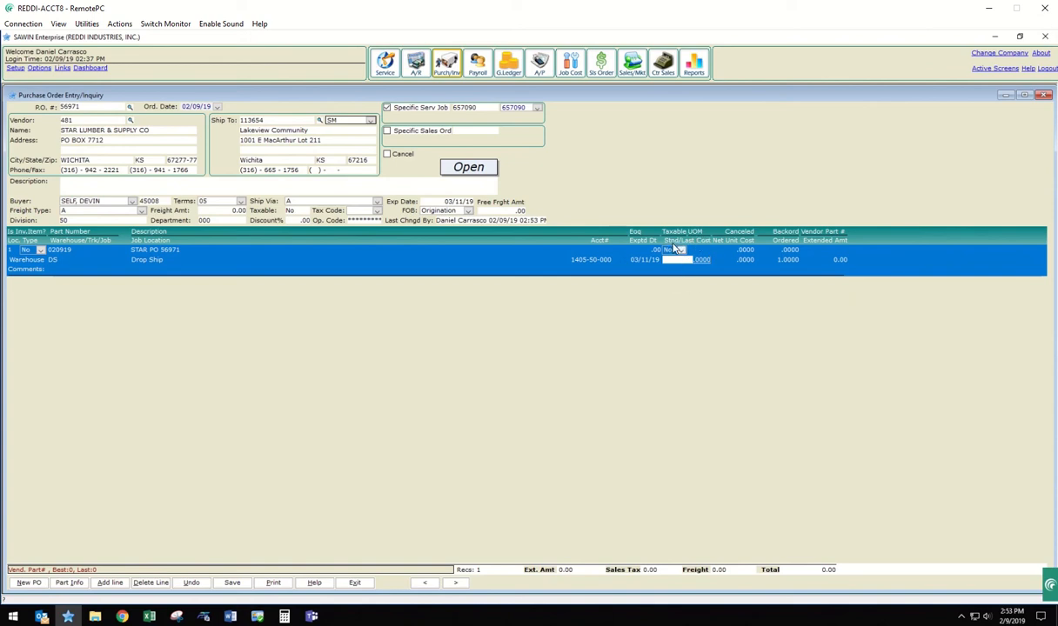
{"action": "left_click", "coordinate": [691, 259]}
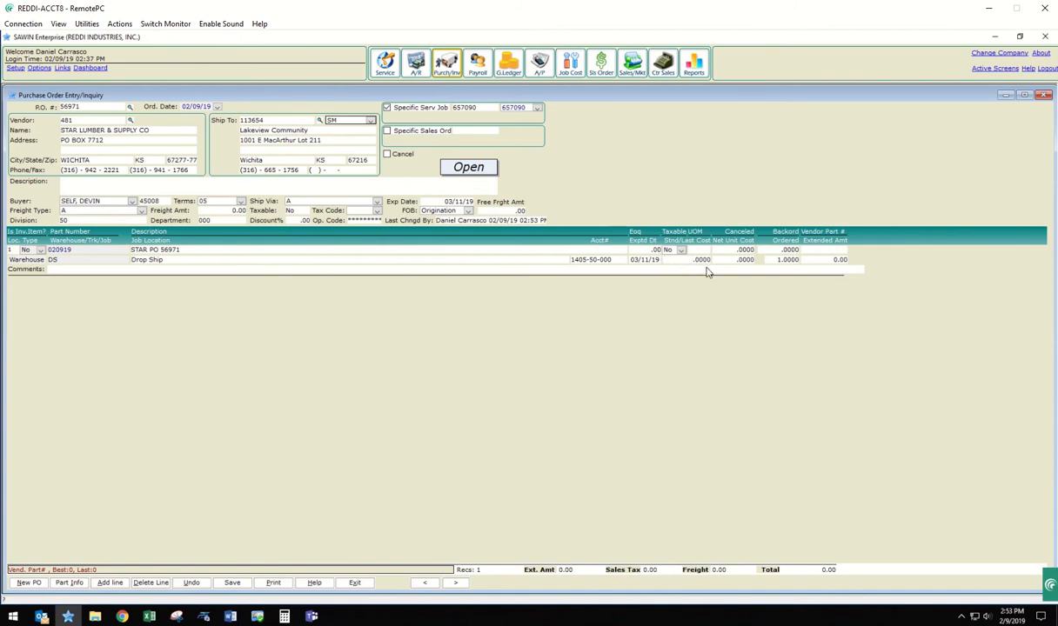
{"action": "type", "text": "20"}
{"action": "key", "text": "Tab"}
{"action": "left_click", "coordinate": [699, 261]}
{"action": "type", "text": "500"}
{"action": "key", "text": "Tab"}
Step: Set the first line's standard/last cost to 20
{"action": "left_click", "coordinate": [695, 262]}
{"action": "type", "text": "20"}
{"action": "key", "text": "Tab"}
Step: Save the purchase order and start its receiving entry as a Full Receiving
{"action": "left_click", "coordinate": [232, 584]}
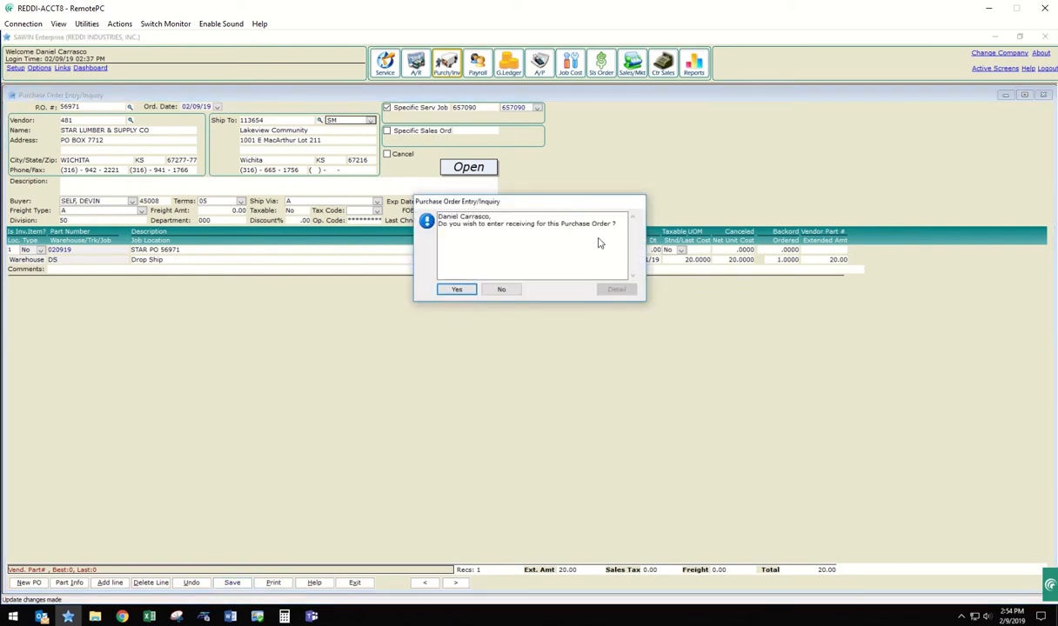
{"action": "left_click", "coordinate": [456, 291]}
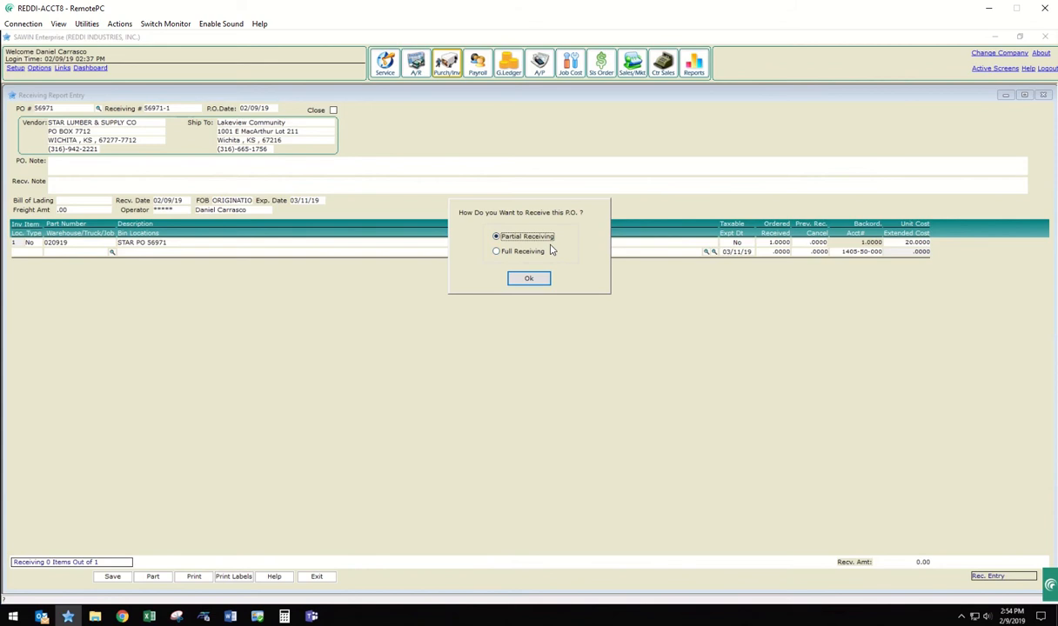
{"action": "left_click", "coordinate": [498, 254]}
{"action": "left_click", "coordinate": [529, 279]}
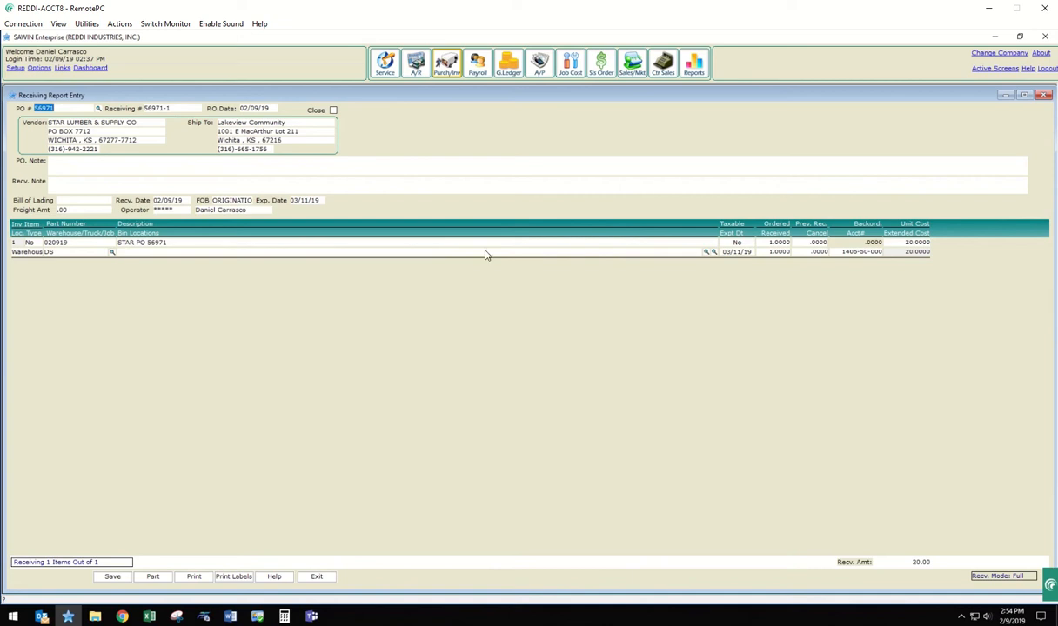
Step: Save the receiving entry dated 02/09/19 and close the fully received purchase order
{"action": "left_click", "coordinate": [172, 201]}
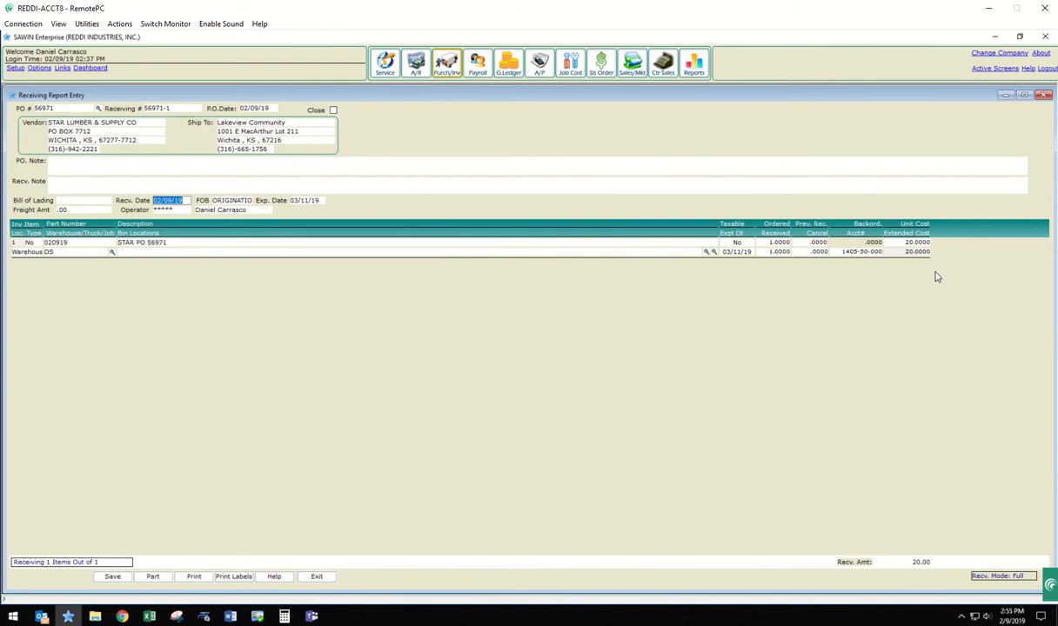
{"action": "left_click", "coordinate": [113, 577]}
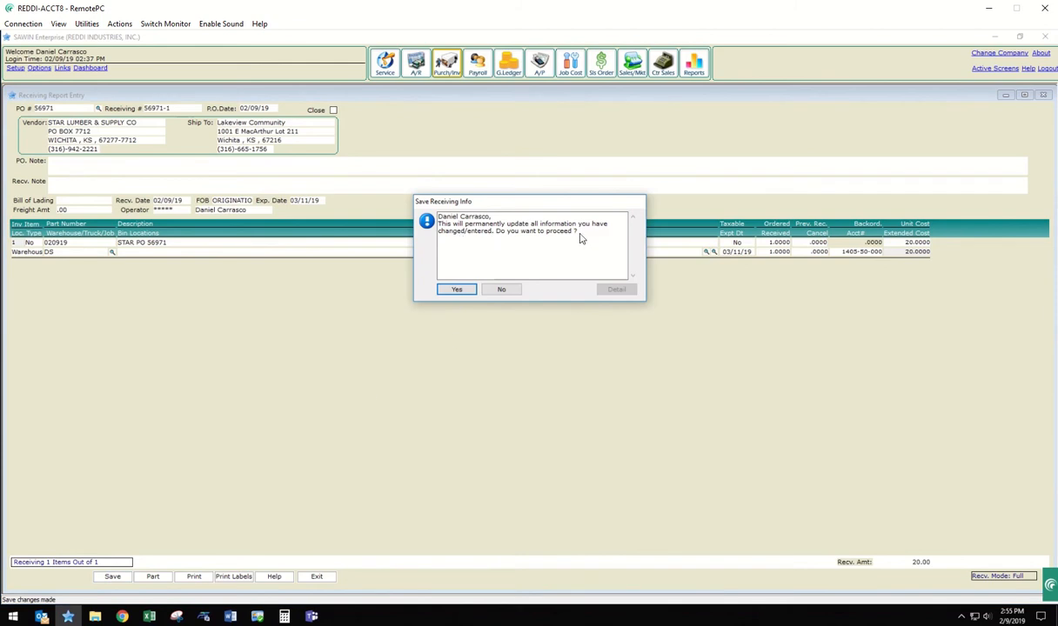
{"action": "left_click", "coordinate": [456, 291]}
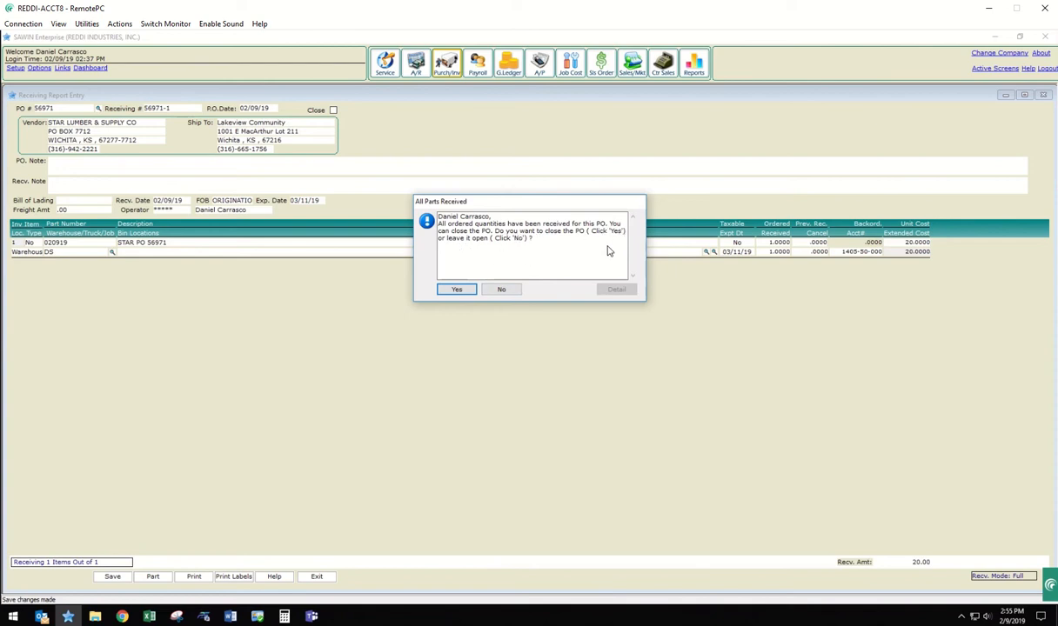
{"action": "left_click", "coordinate": [457, 289]}
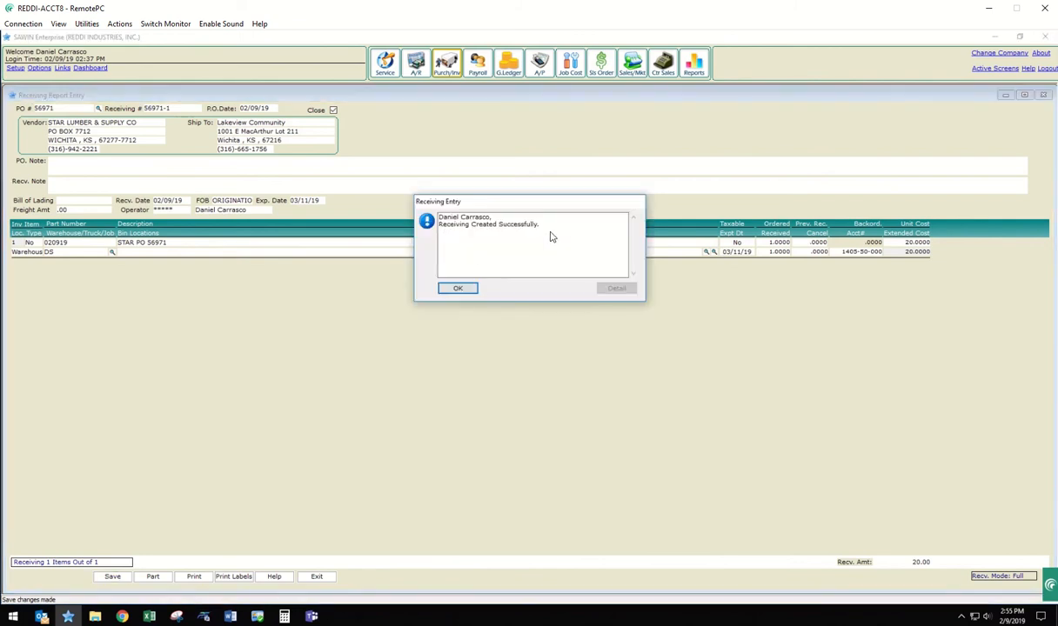
{"action": "left_click", "coordinate": [454, 288]}
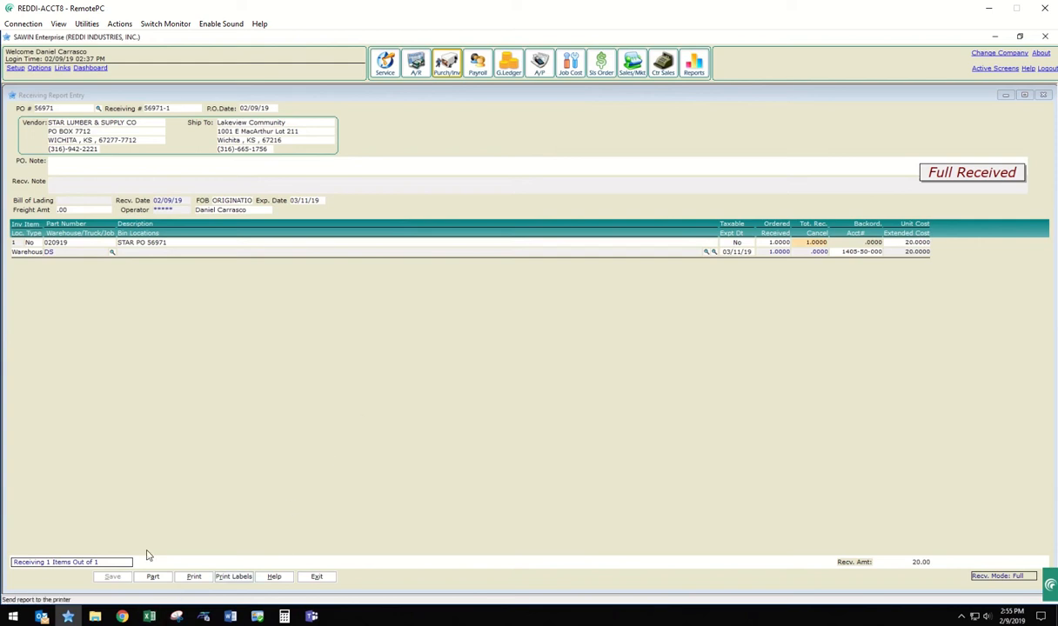
Step: Switch to the Excel workbook and examine the debit and credit sides of the two T-accounts in rows 2 to 9
{"action": "mouse_move", "coordinate": [151, 616]}
{"action": "left_click", "coordinate": [150, 617]}
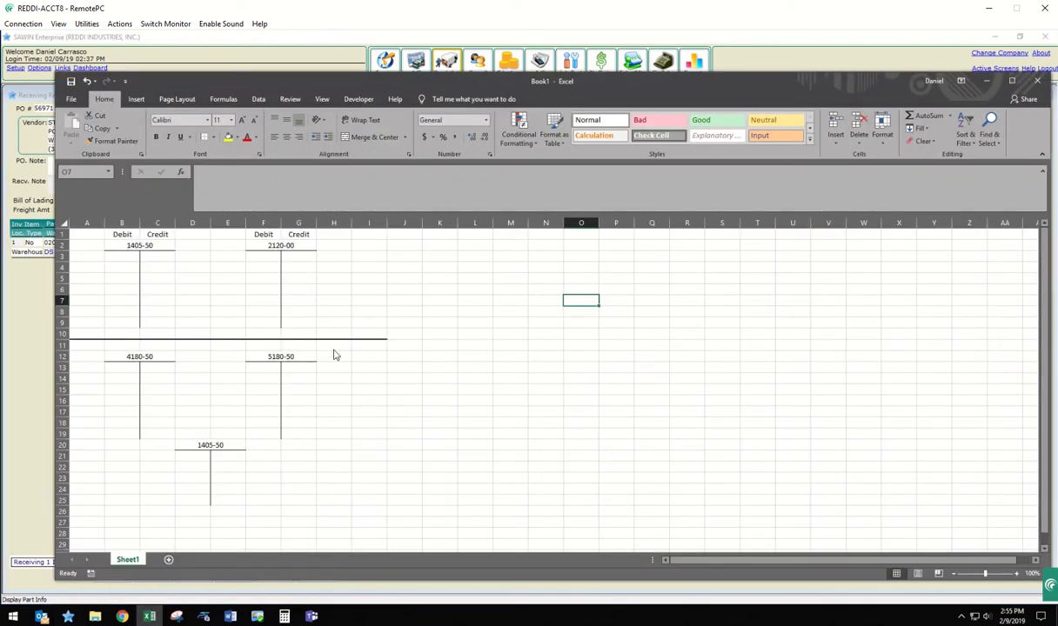
{"action": "left_click", "coordinate": [133, 248]}
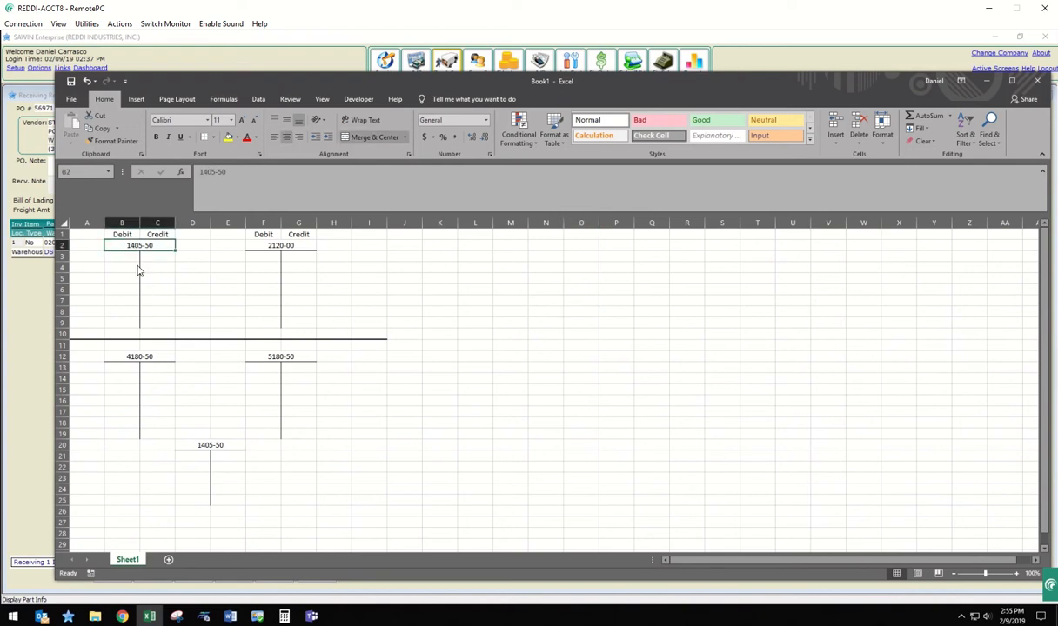
{"action": "left_click", "coordinate": [301, 247]}
{"action": "left_click", "coordinate": [139, 243]}
{"action": "left_click", "coordinate": [131, 369]}
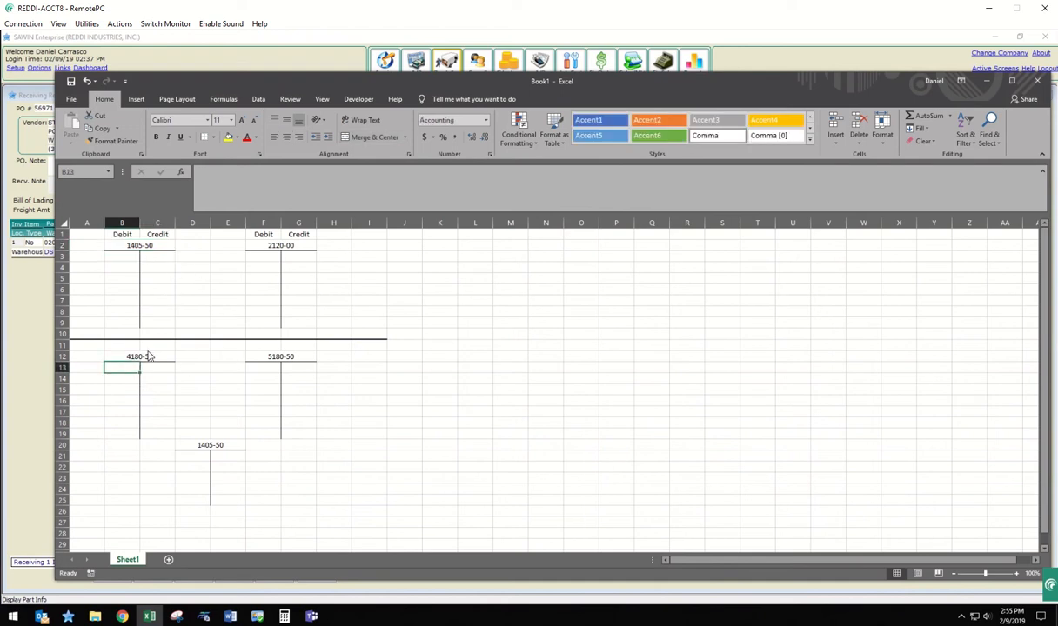
{"action": "left_click", "coordinate": [132, 258]}
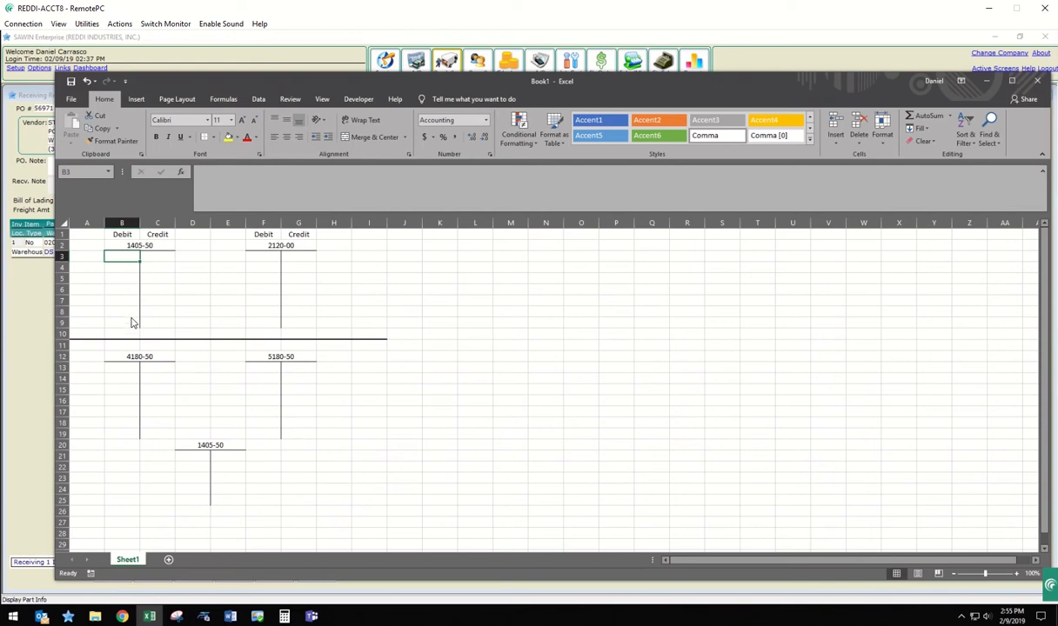
{"action": "left_click", "coordinate": [160, 259]}
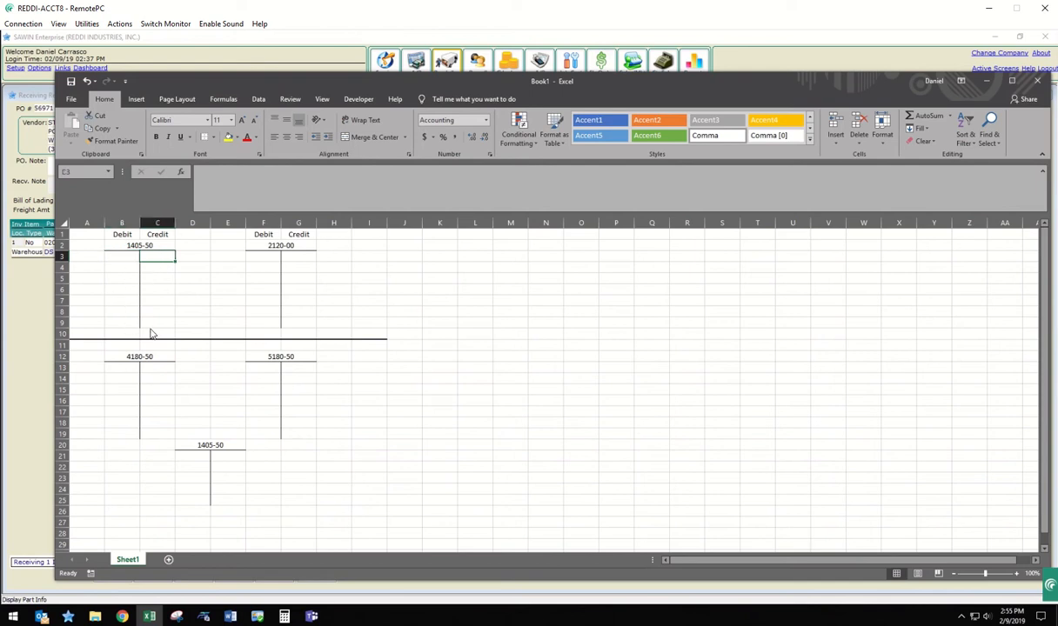
{"action": "left_click", "coordinate": [129, 245]}
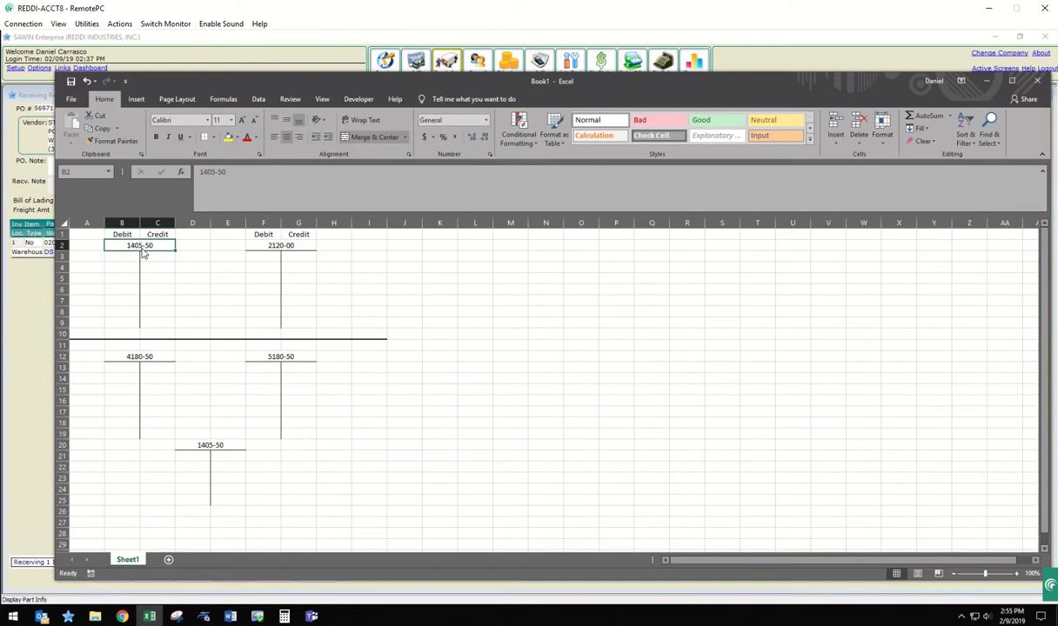
{"action": "left_click", "coordinate": [128, 260]}
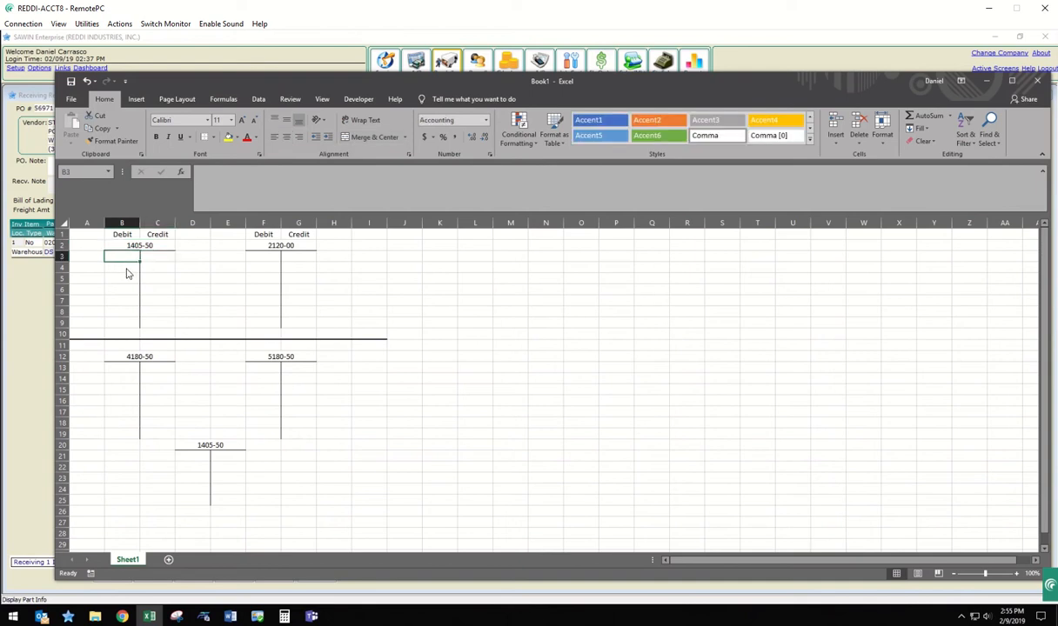
{"action": "left_click", "coordinate": [148, 254]}
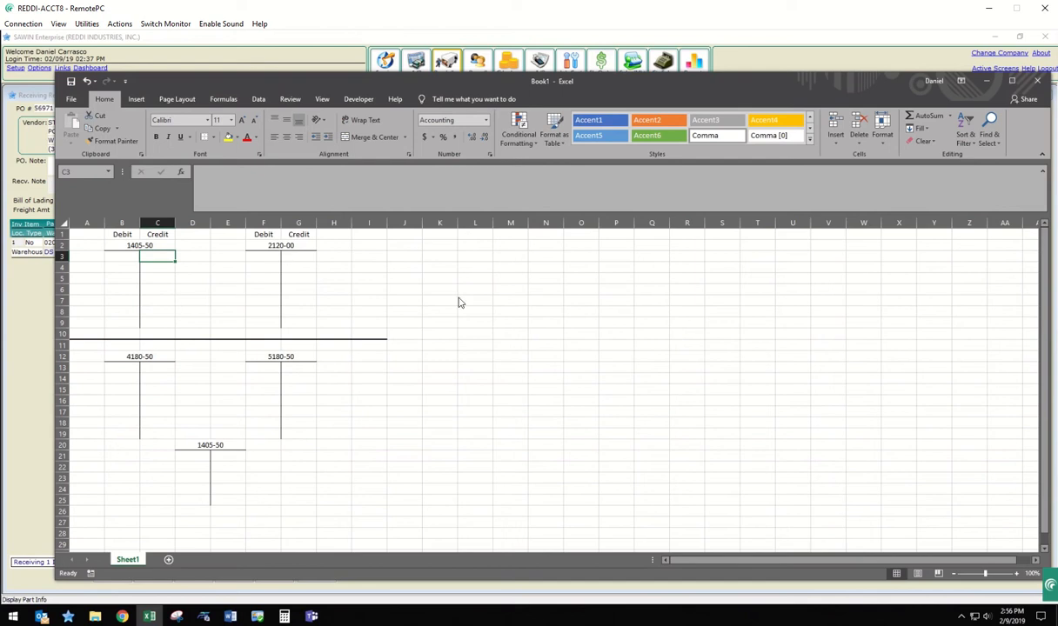
{"action": "left_click", "coordinate": [259, 253]}
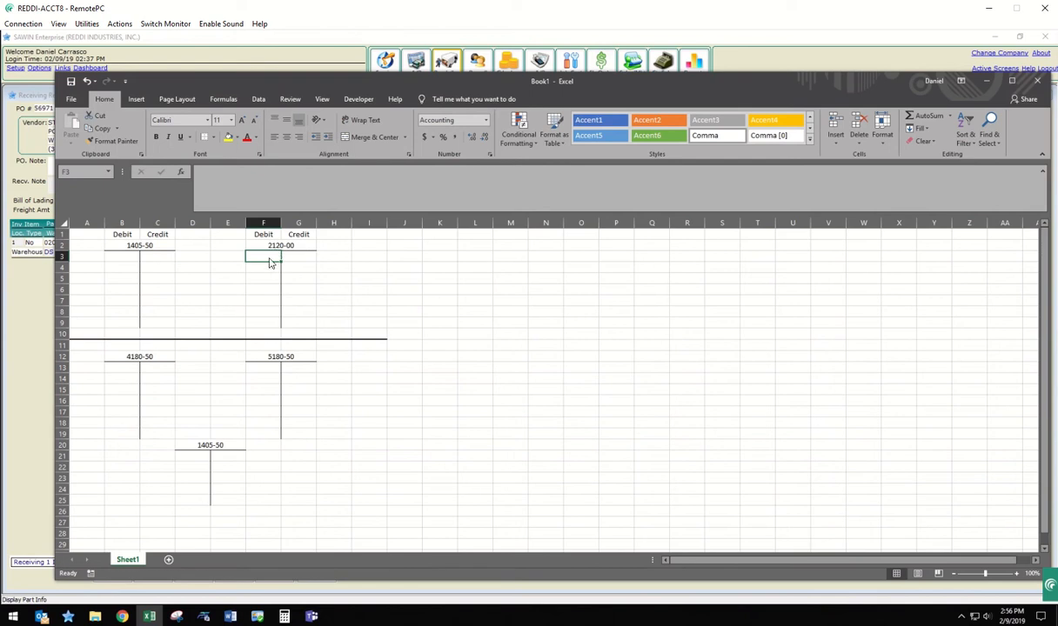
{"action": "left_click", "coordinate": [296, 264]}
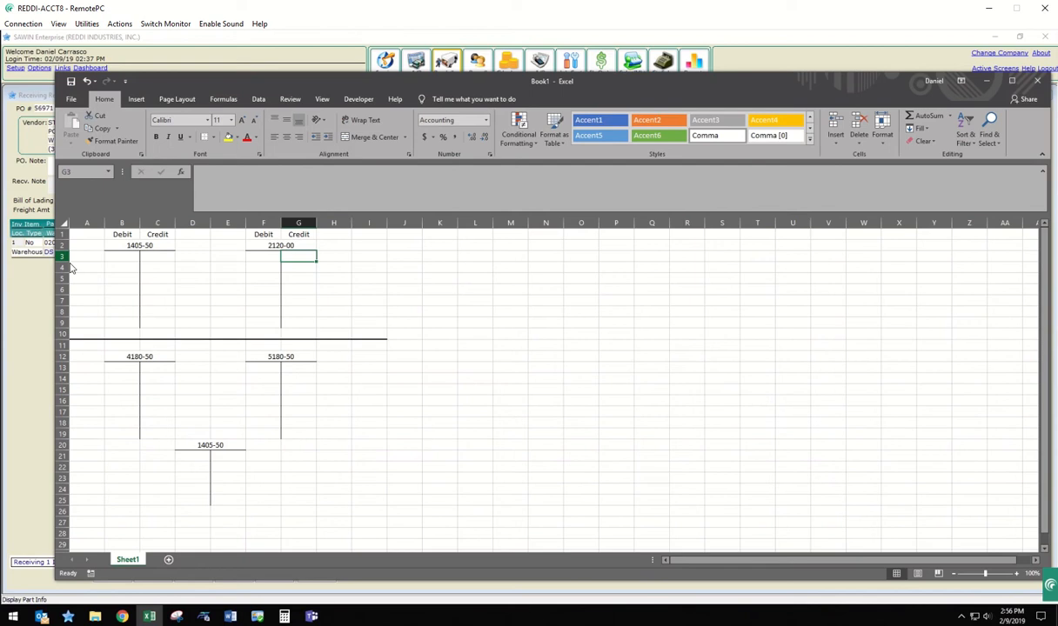
Step: Enter a debit of 20 in cell B3 of the drop-ship inventory T-account
{"action": "left_click", "coordinate": [124, 259]}
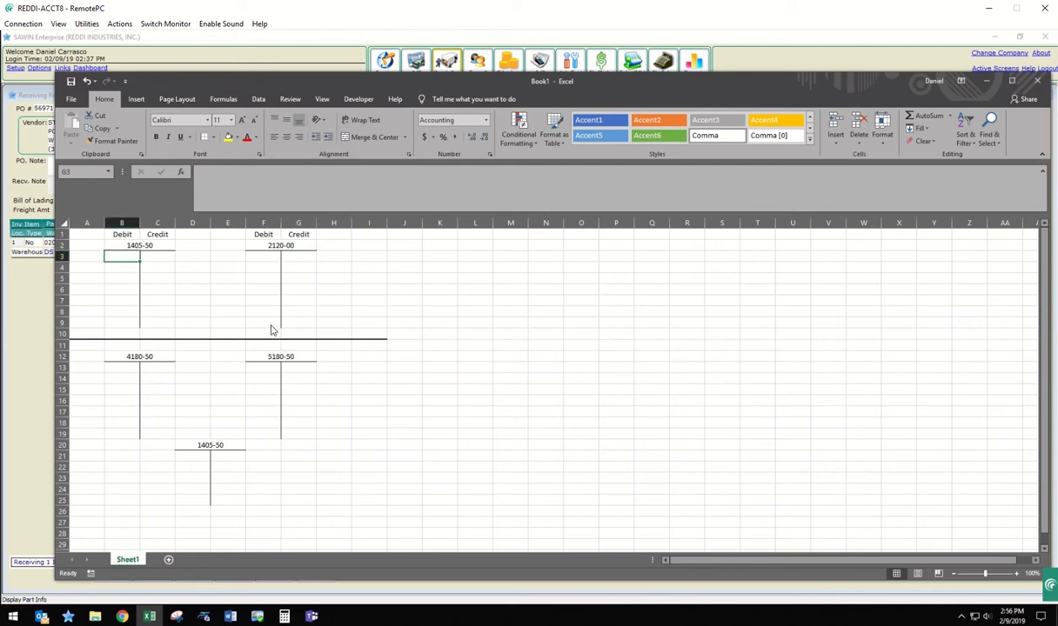
{"action": "type", "text": "20"}
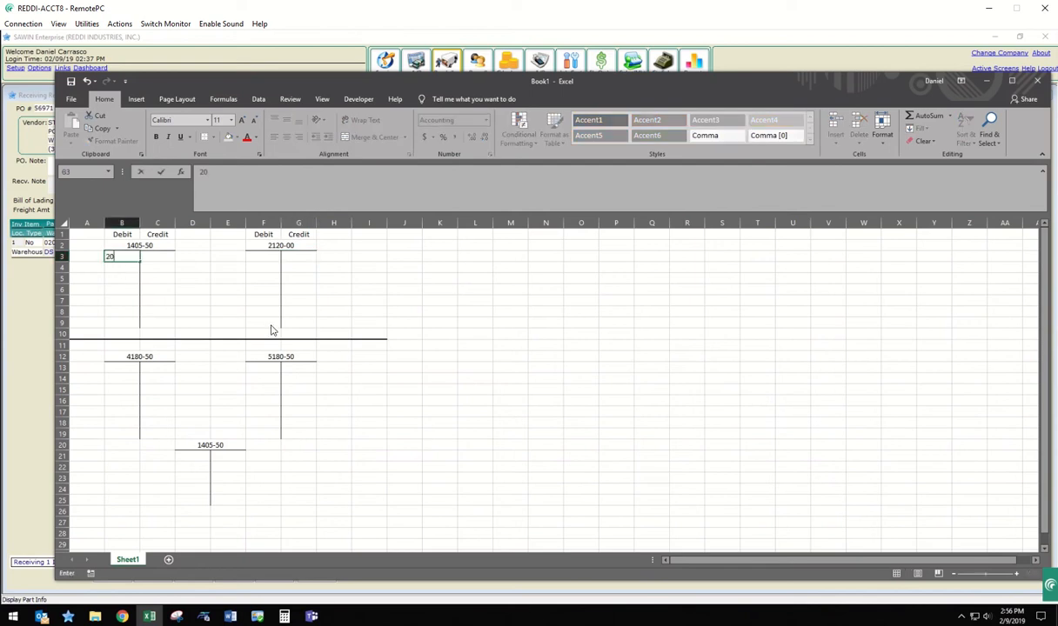
{"action": "key", "text": "Return"}
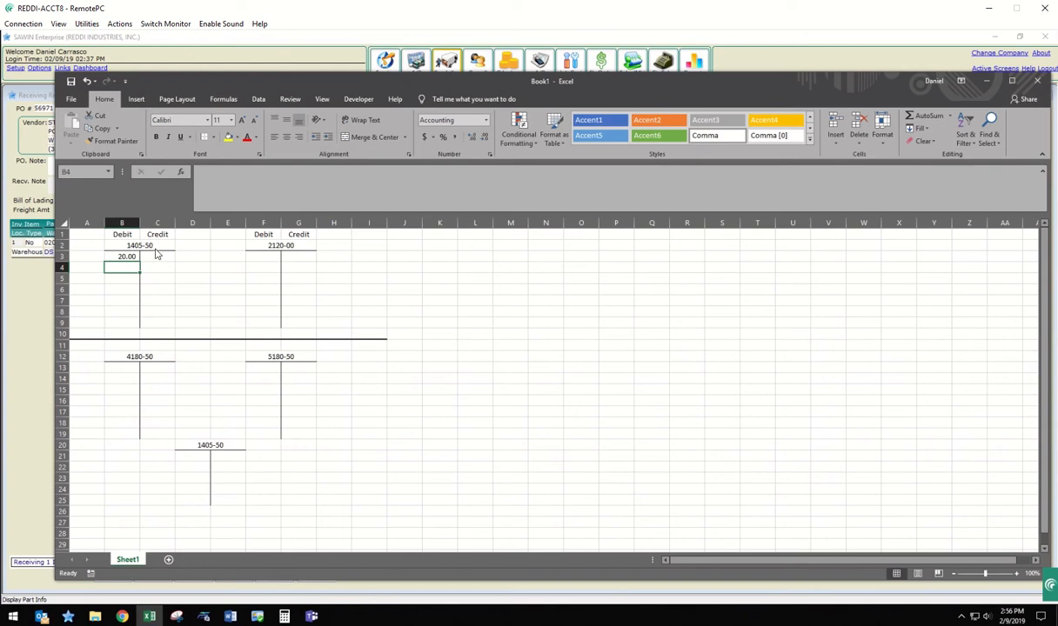
Step: Review the drop-ship inventory T-account's debit entry and return to the receiving report in SAWIN Enterprise
{"action": "left_click", "coordinate": [128, 260]}
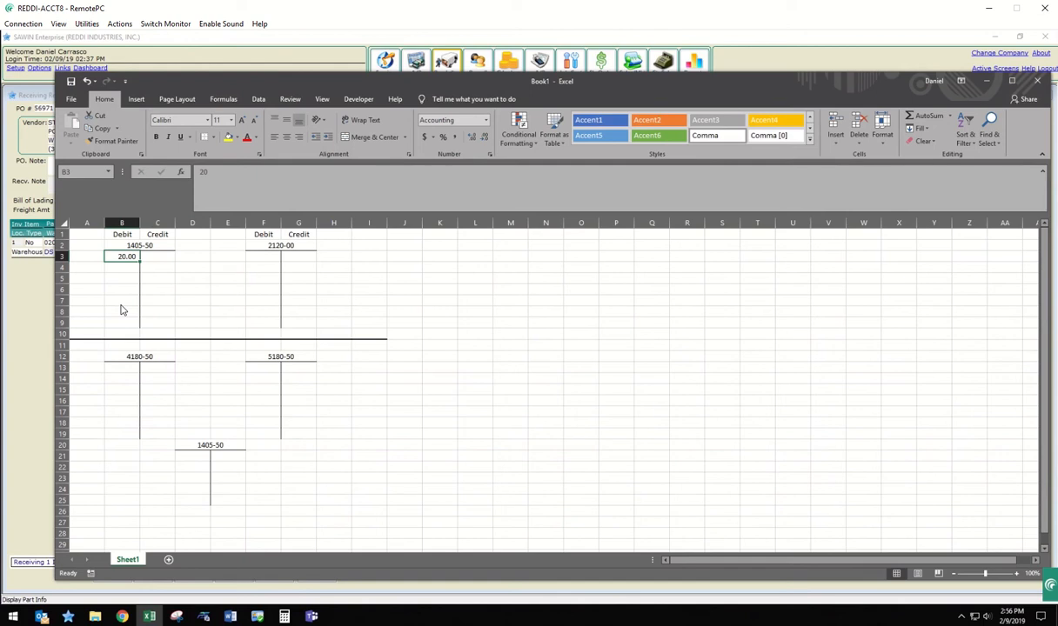
{"action": "left_click", "coordinate": [180, 268]}
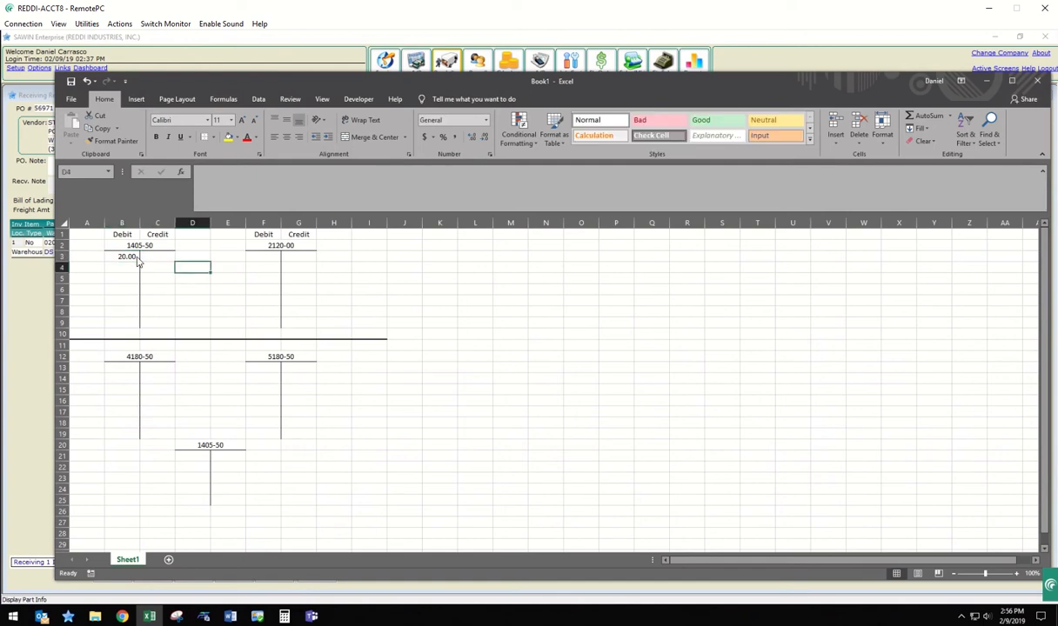
{"action": "left_click", "coordinate": [141, 247]}
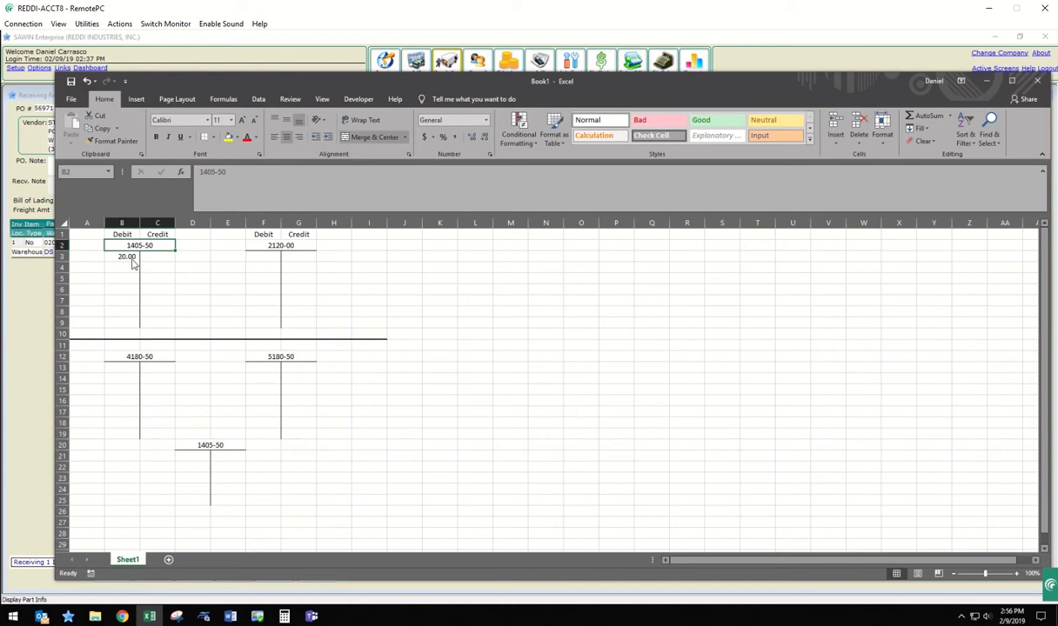
{"action": "left_click", "coordinate": [130, 261]}
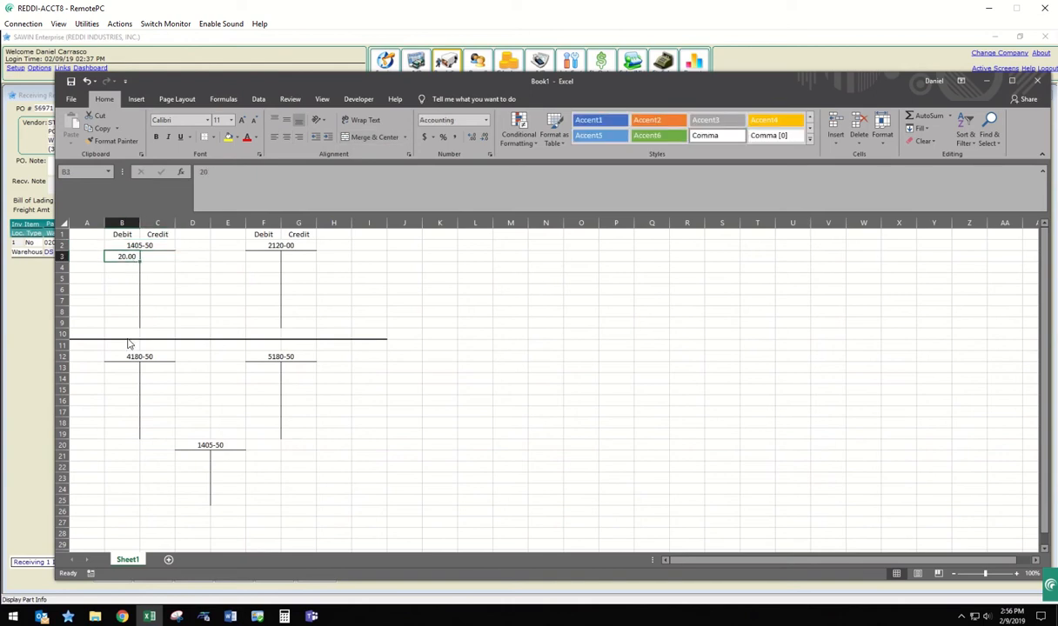
{"action": "left_click", "coordinate": [42, 348]}
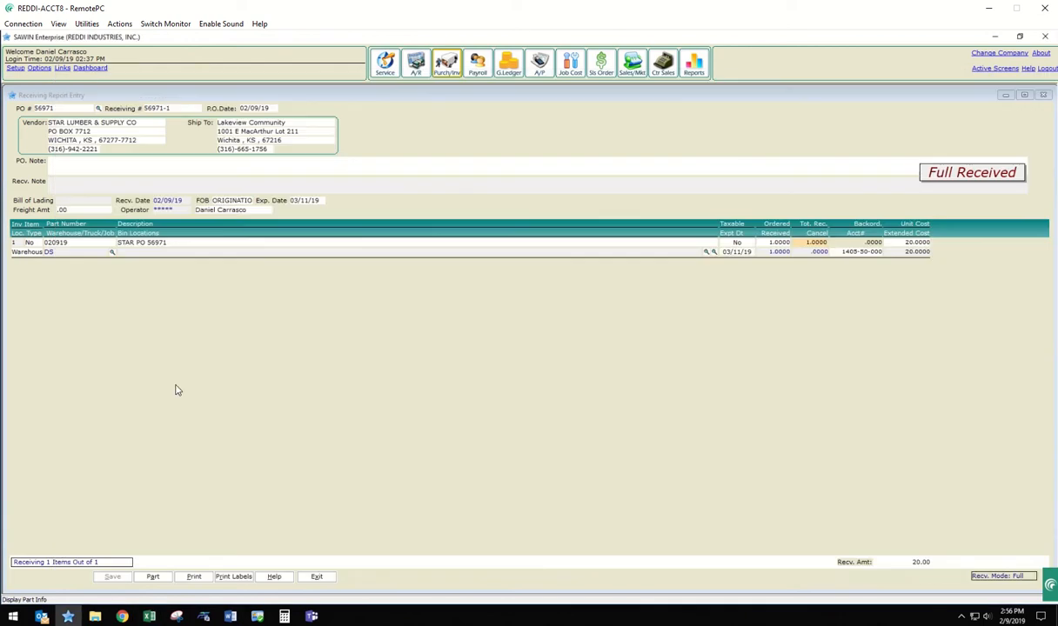
Step: Close the receiving report screens and open the invoice of the completed Lakeview Community call from the dispatch board
{"action": "left_click", "coordinate": [316, 578]}
{"action": "left_click", "coordinate": [353, 580]}
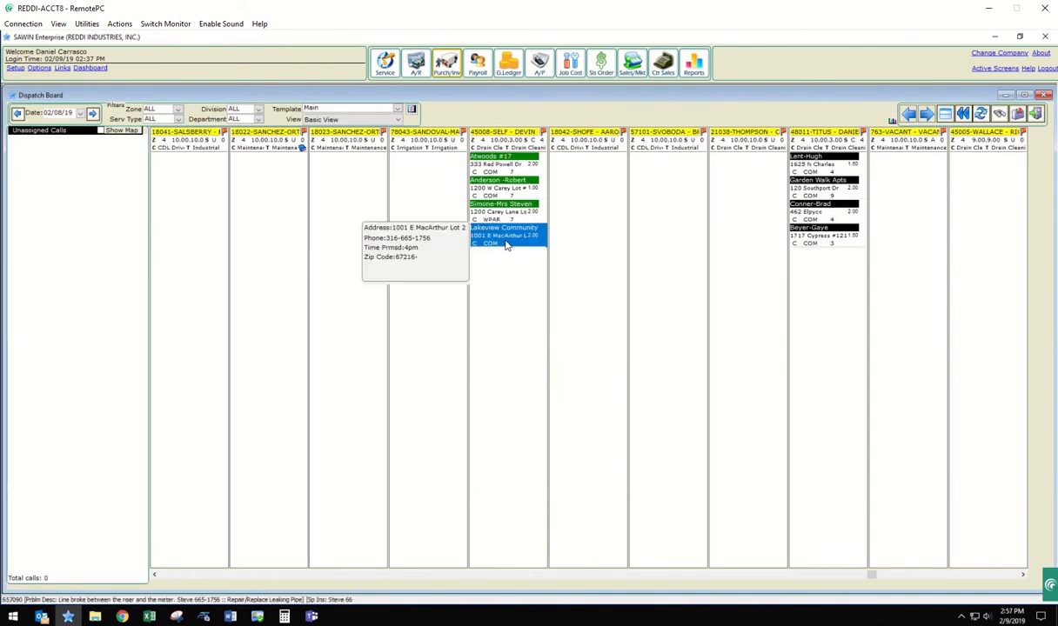
{"action": "double_click", "coordinate": [507, 244]}
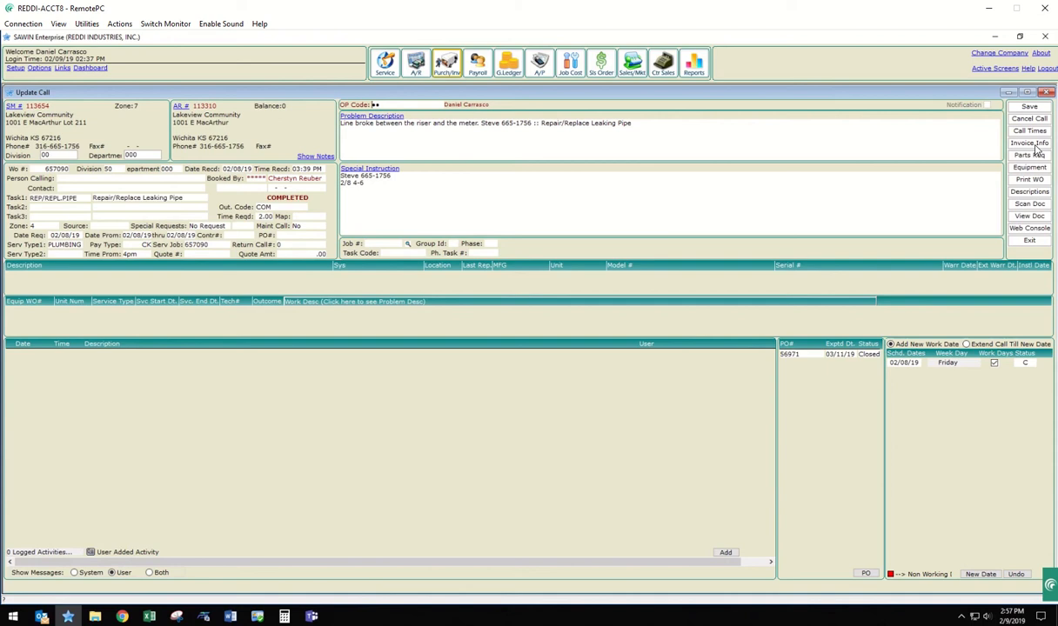
{"action": "left_click", "coordinate": [1029, 142]}
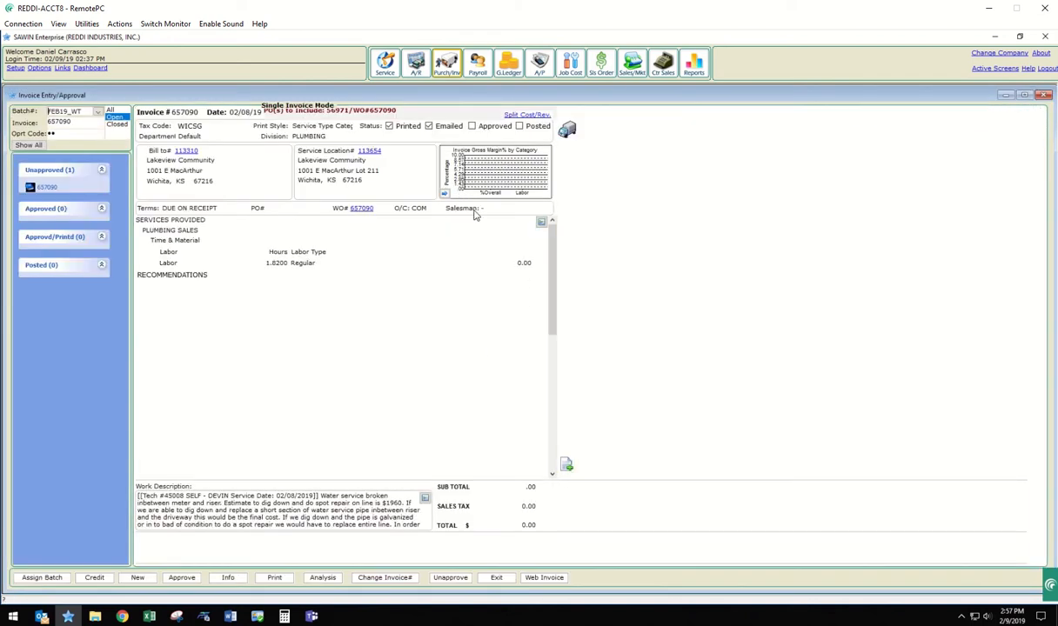
Step: Include the received drop-ship purchase order part in the invoice's billing details
{"action": "double_click", "coordinate": [406, 369]}
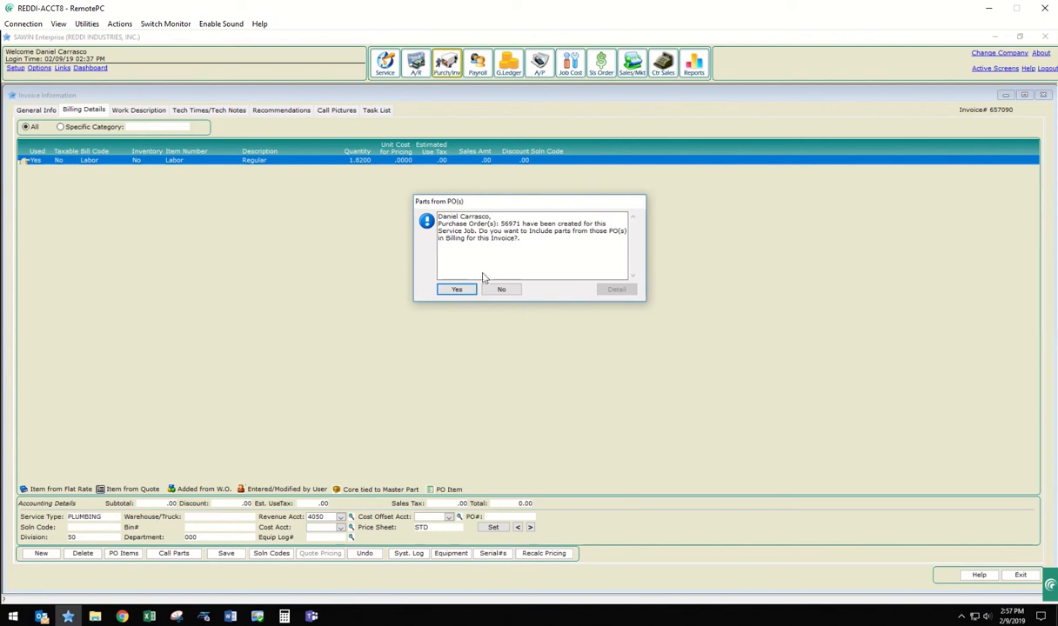
{"action": "left_click", "coordinate": [450, 290]}
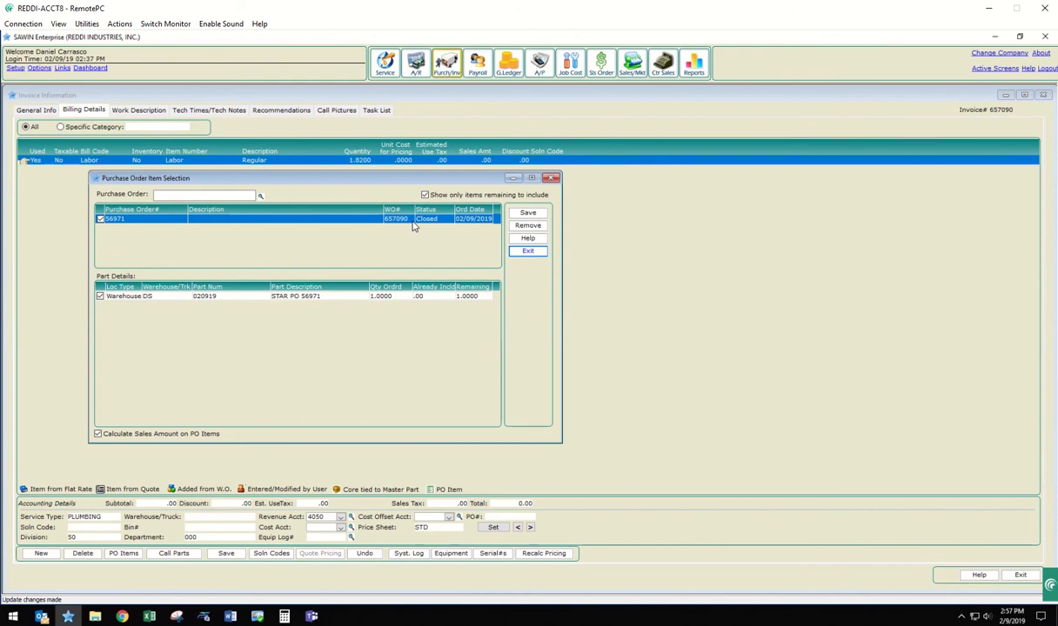
{"action": "left_click", "coordinate": [520, 214]}
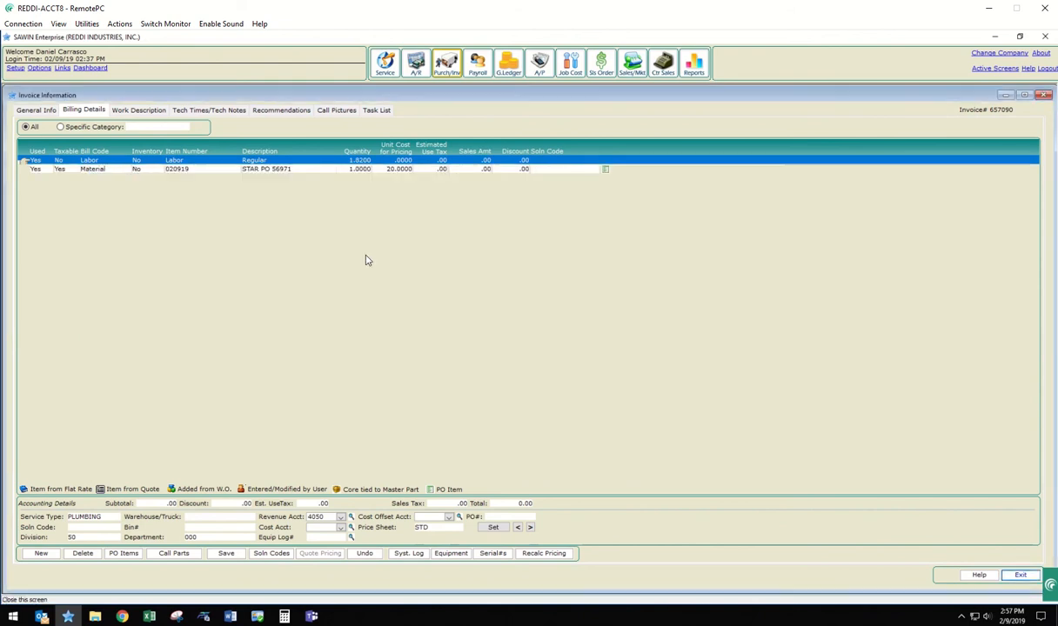
Step: Set the STAR PO material line's sales amount to 40 with cost offset account 1405 Inventory - Drop Ship, and save the billing
{"action": "left_click", "coordinate": [285, 169]}
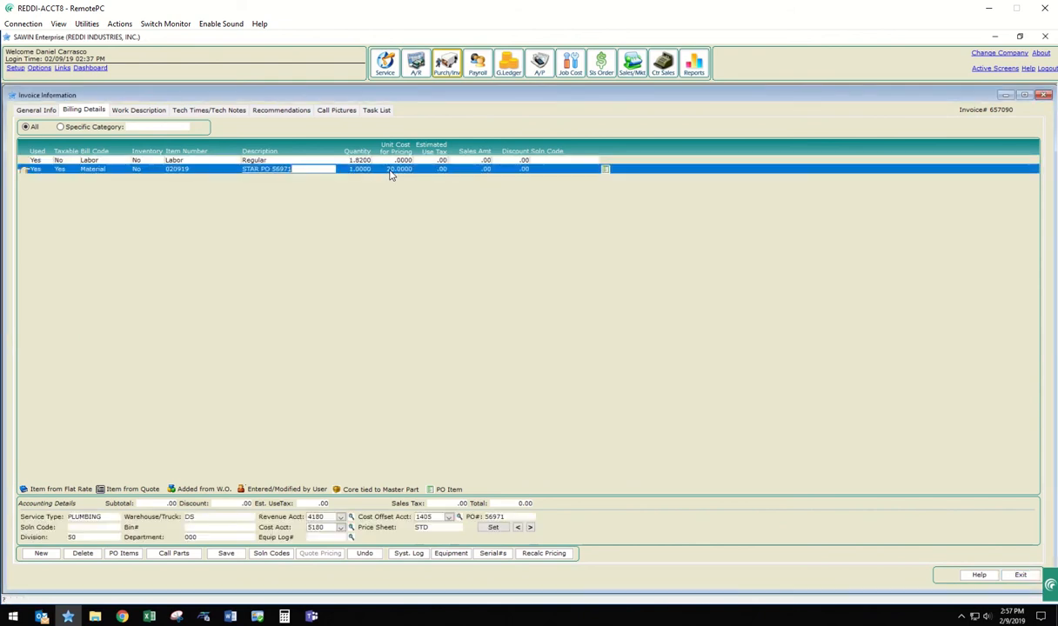
{"action": "left_click", "coordinate": [459, 168]}
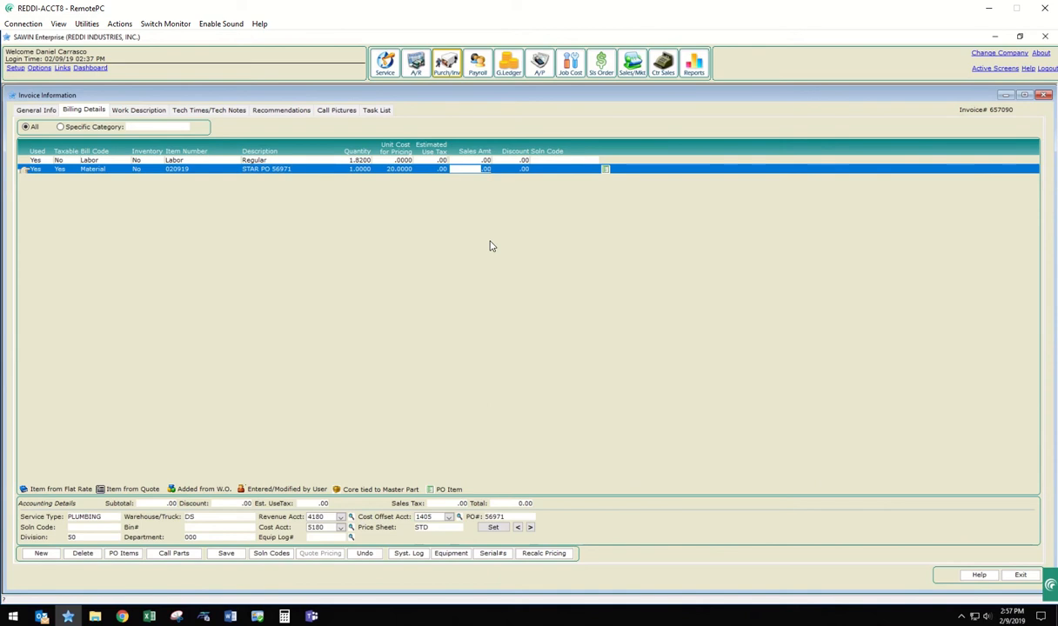
{"action": "type", "text": "40"}
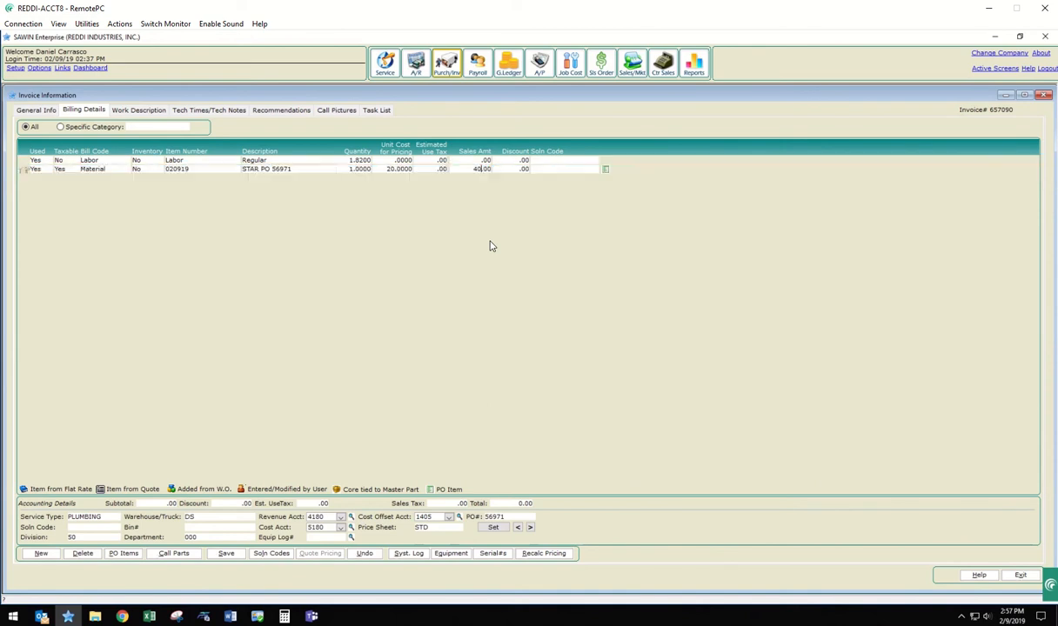
{"action": "left_click", "coordinate": [281, 169]}
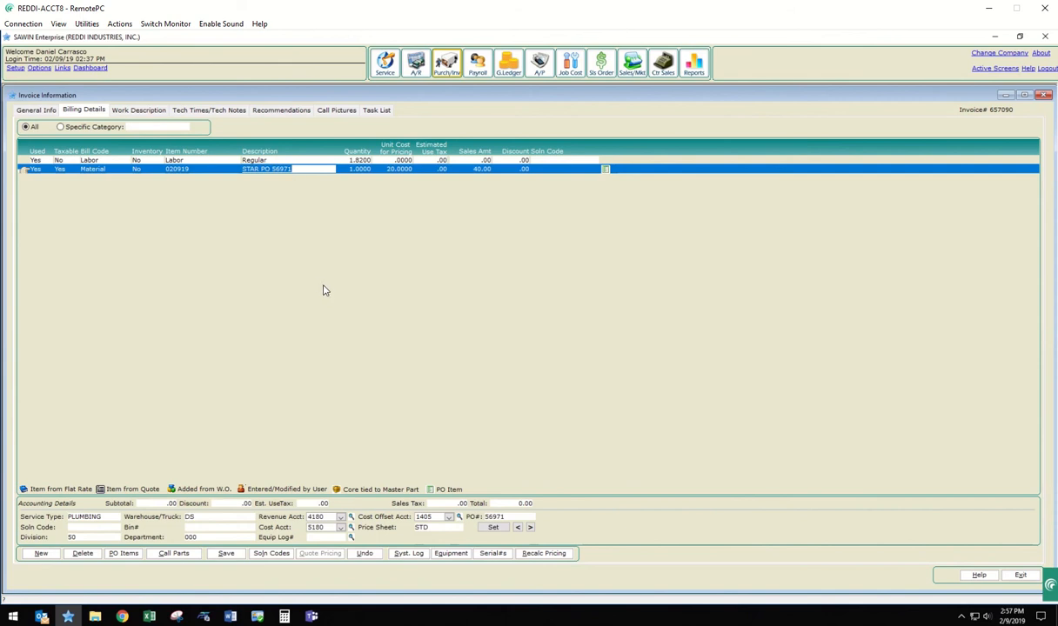
{"action": "left_click", "coordinate": [421, 517]}
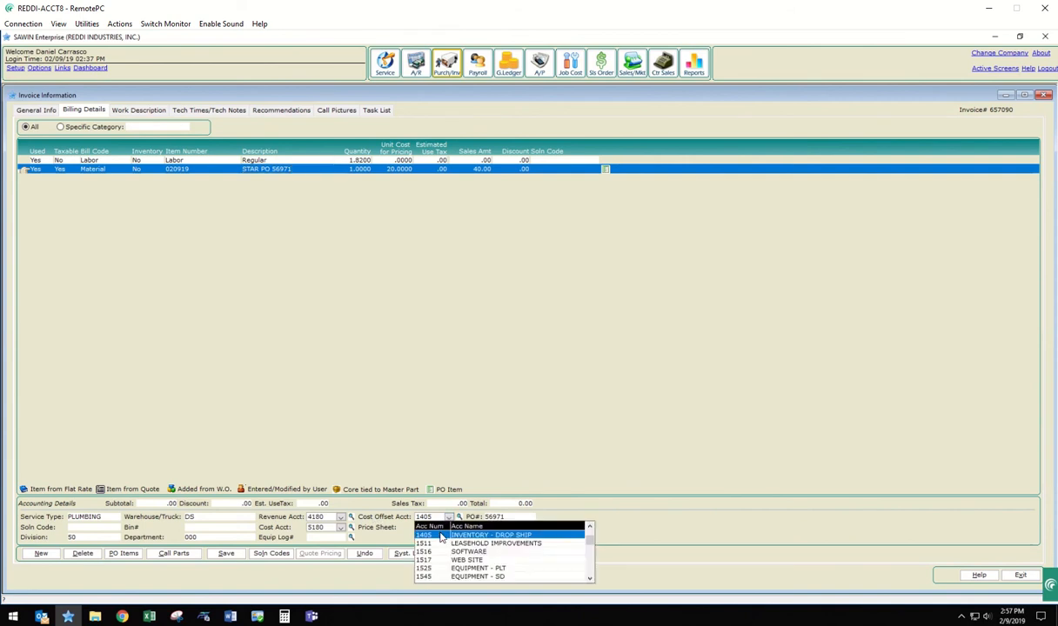
{"action": "left_click", "coordinate": [441, 536]}
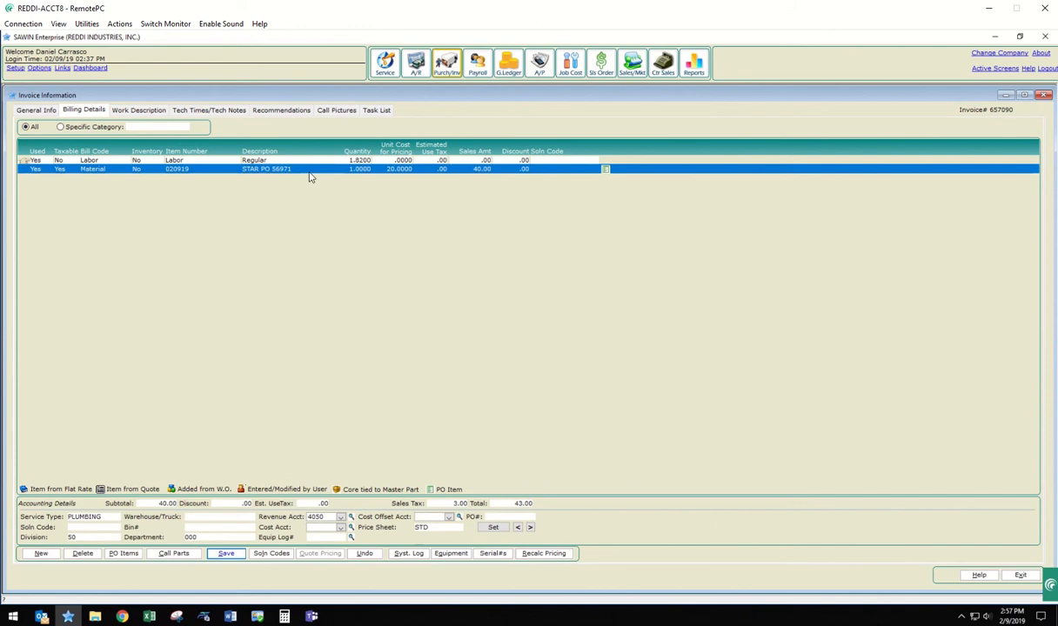
Step: Add SEWER to the services provided in the invoice's general information and save
{"action": "left_click", "coordinate": [37, 110]}
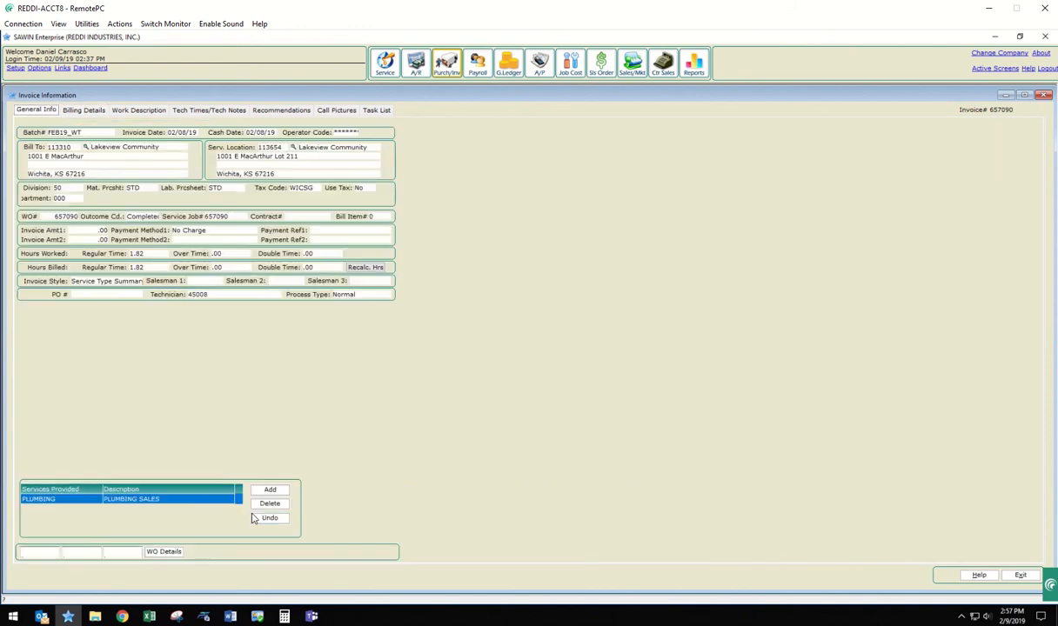
{"action": "left_click", "coordinate": [72, 511]}
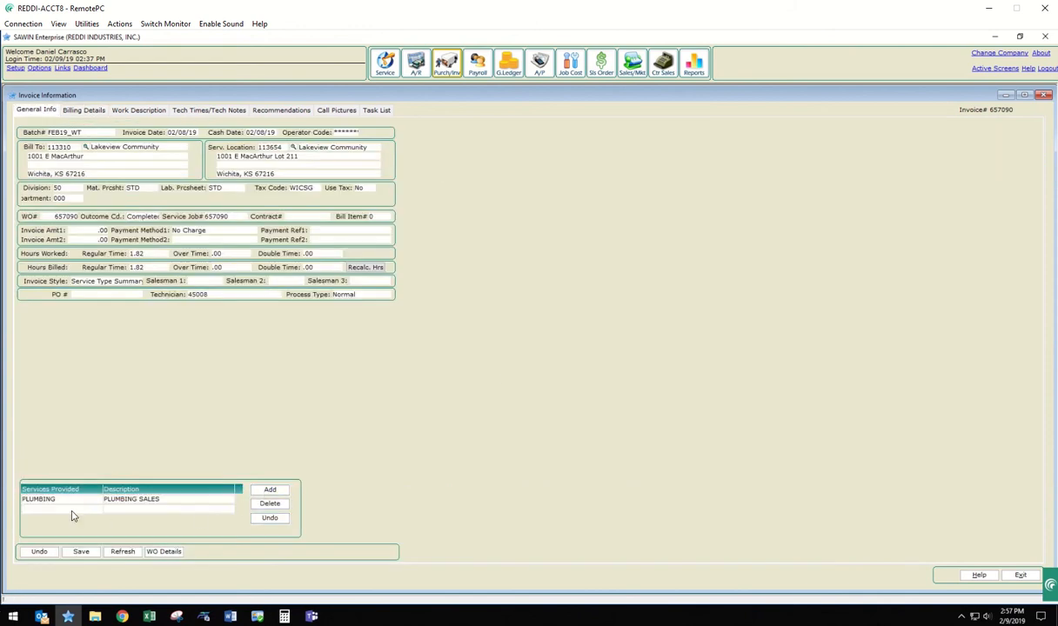
{"action": "type", "text": "SEWER"}
{"action": "key", "text": "Tab"}
{"action": "key", "text": "alt+s"}
Step: Switch the STAR PO material line's service type to SEWER and reselect cost offset account 1405 Inventory - Drop Ship
{"action": "left_click", "coordinate": [93, 110]}
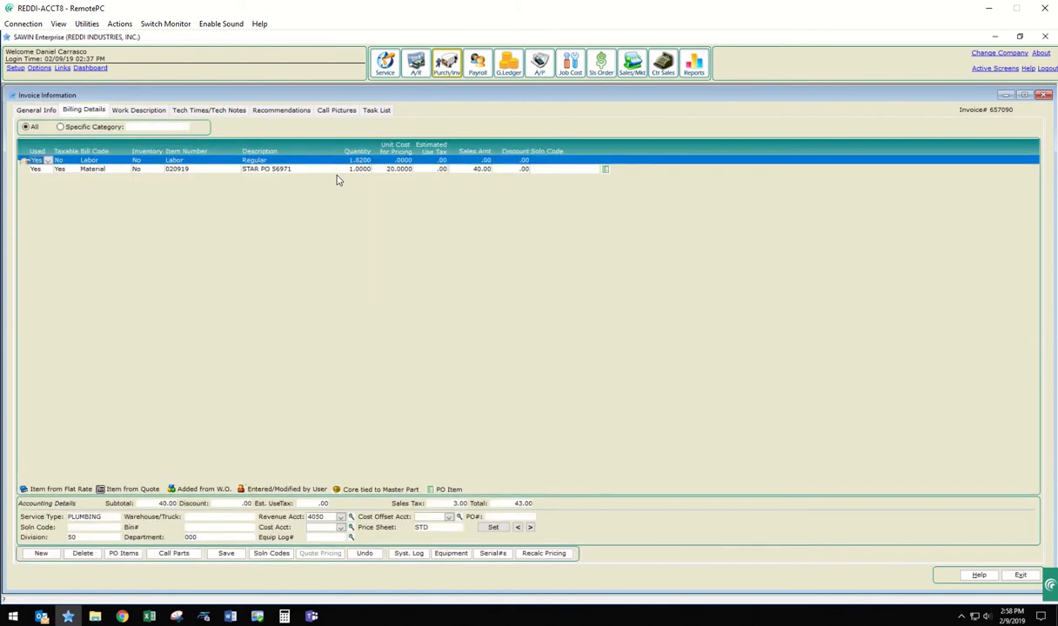
{"action": "left_click", "coordinate": [294, 171]}
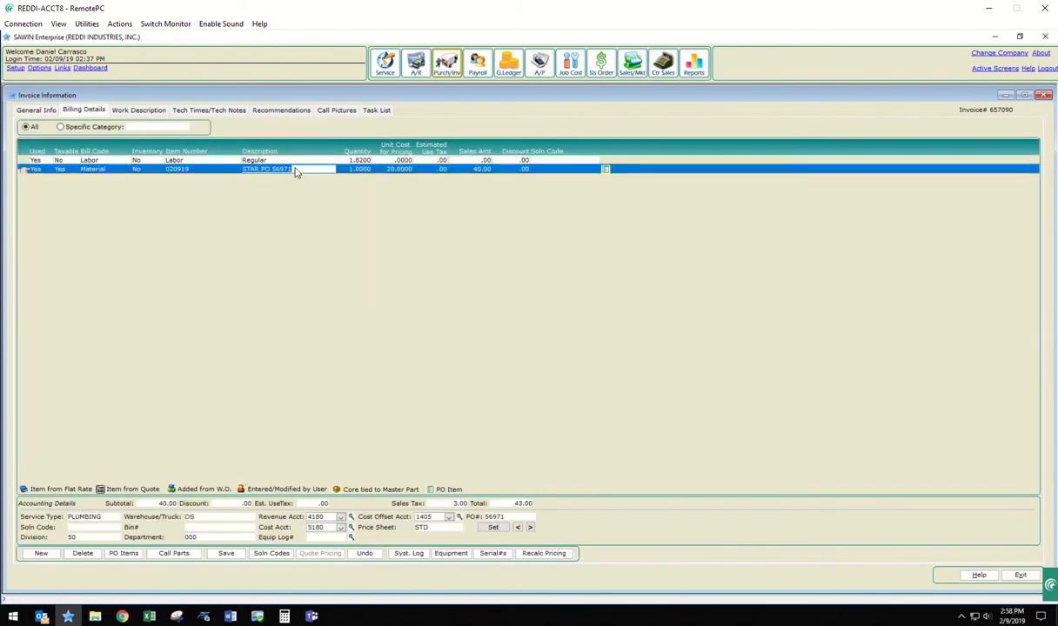
{"action": "left_click", "coordinate": [97, 519]}
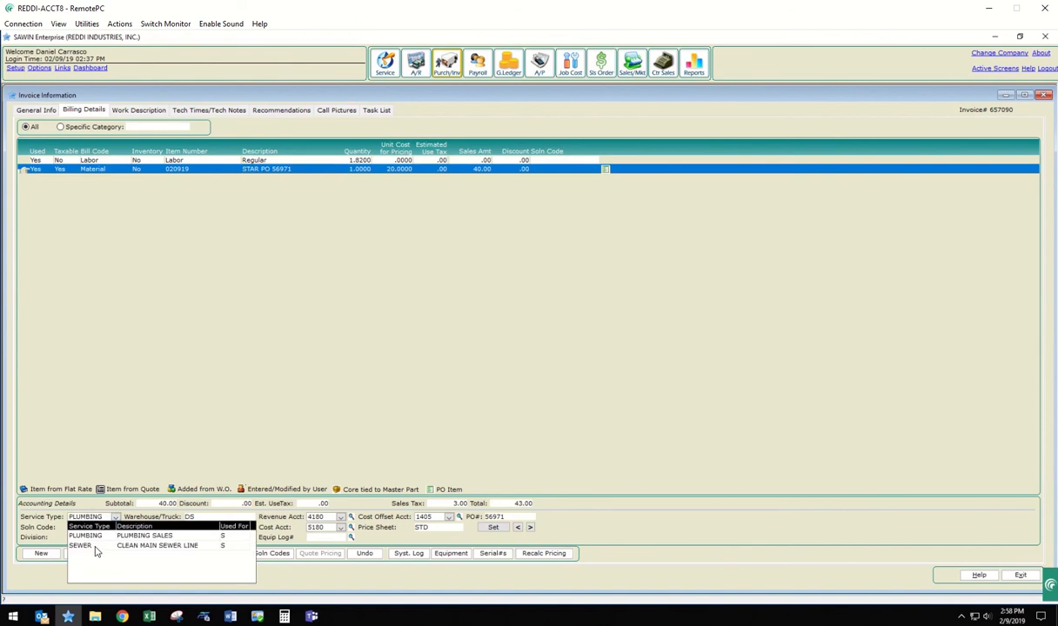
{"action": "left_click", "coordinate": [97, 547]}
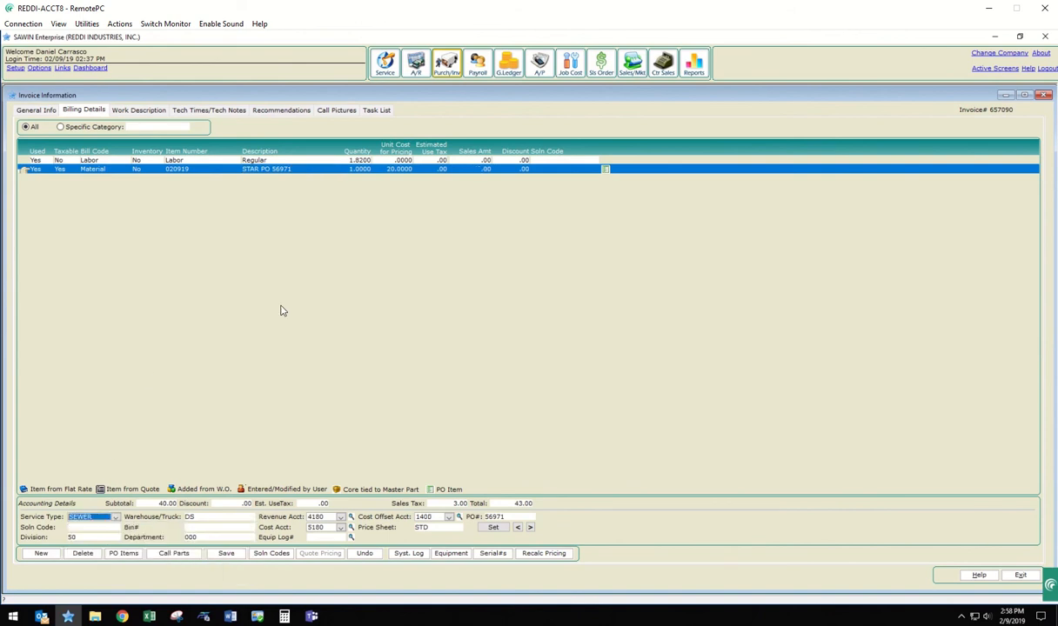
{"action": "left_click", "coordinate": [441, 519]}
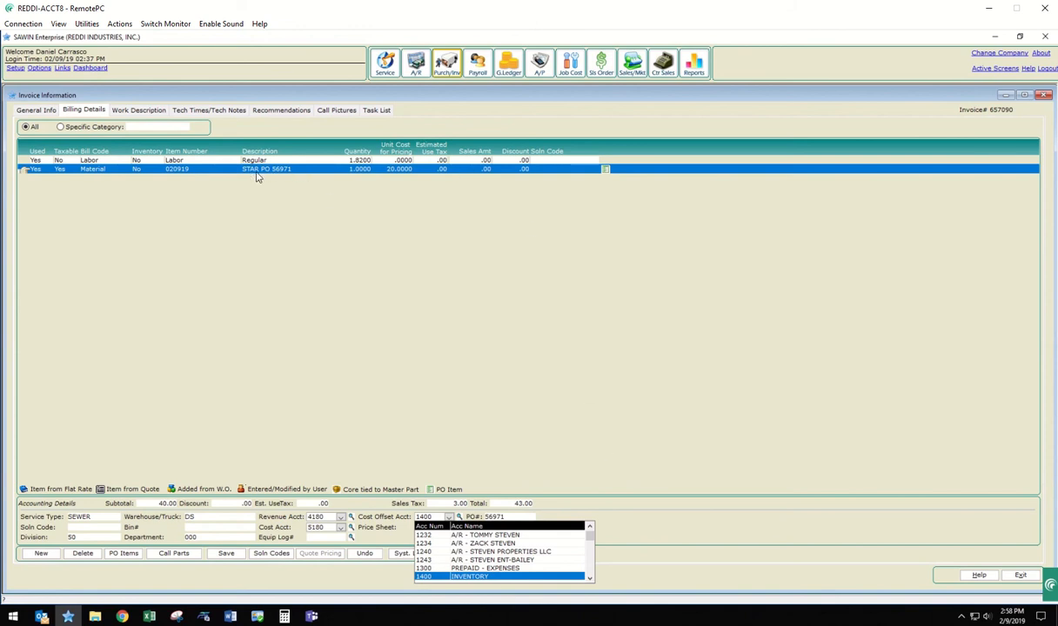
{"action": "scroll", "coordinate": [561, 541], "scroll_direction": "down", "scroll_amount": 2}
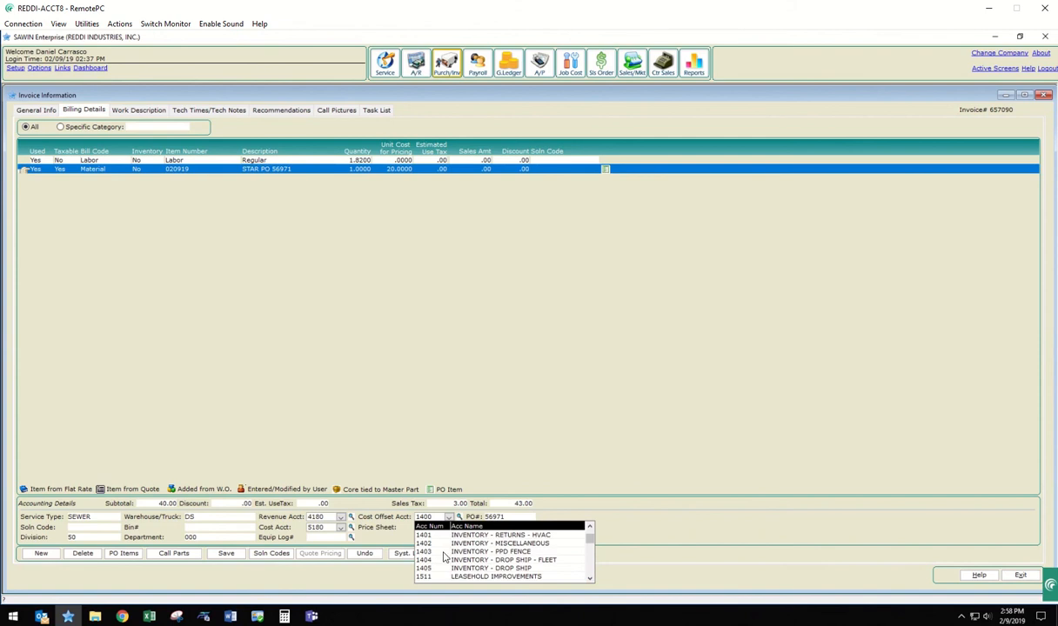
{"action": "left_click", "coordinate": [423, 569]}
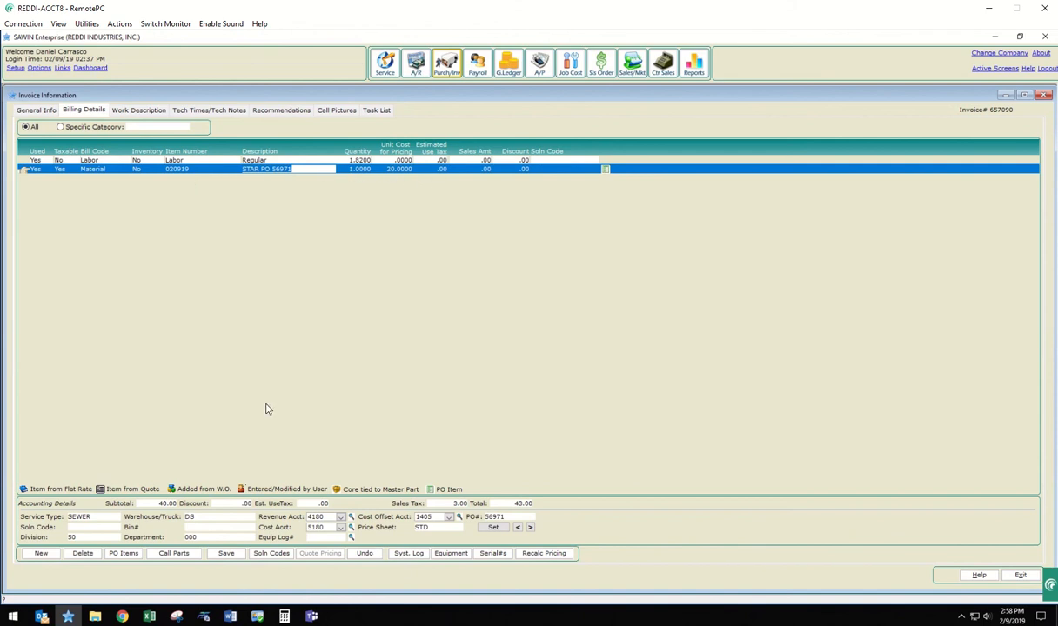
Step: Set the material line's service type back to PLUMBING and its cost offset account to 1405 Inventory - Drop Ship
{"action": "left_click", "coordinate": [95, 516]}
{"action": "left_click", "coordinate": [92, 535]}
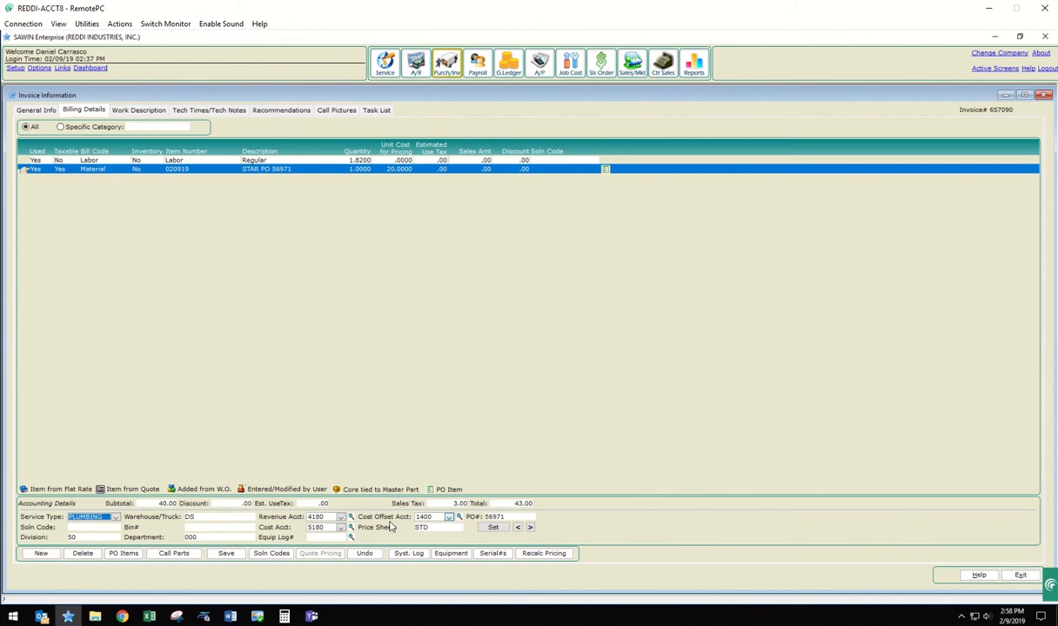
{"action": "left_click", "coordinate": [448, 518]}
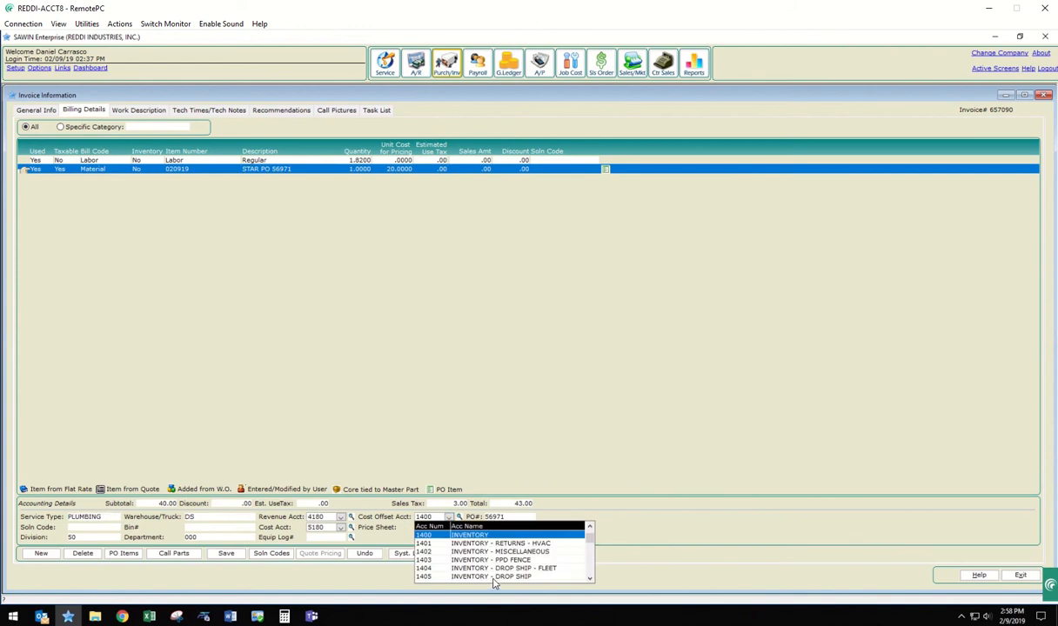
{"action": "left_click", "coordinate": [428, 577]}
{"action": "left_click", "coordinate": [429, 230]}
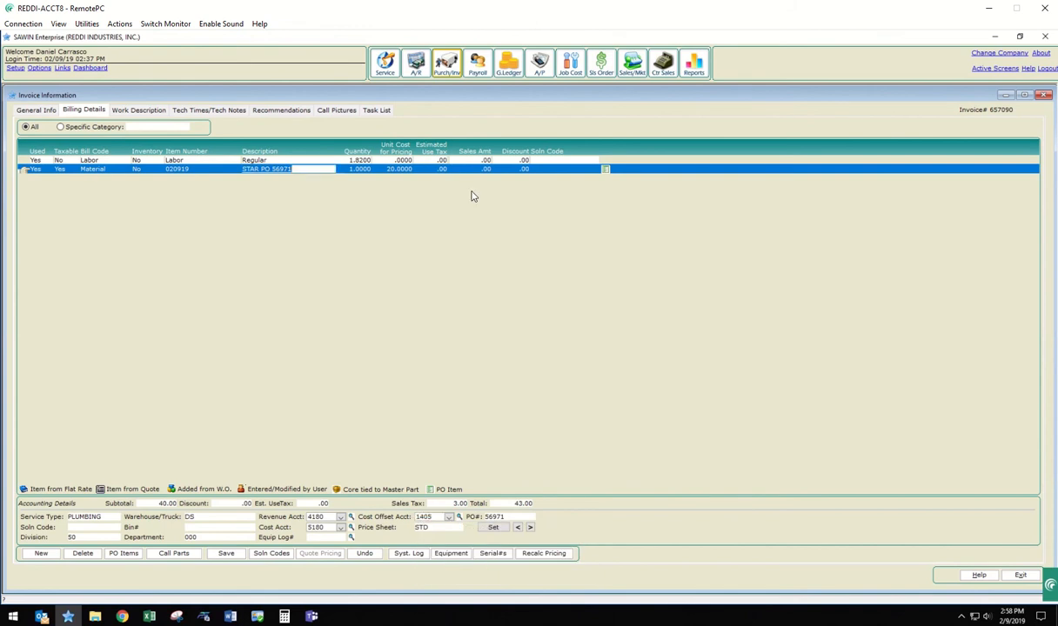
Step: Re-enter a sales amount of 40 for the STAR PO material line, save the billing details and return to the invoice
{"action": "left_click", "coordinate": [485, 172]}
{"action": "type", "text": "40"}
{"action": "key", "text": "alt+s"}
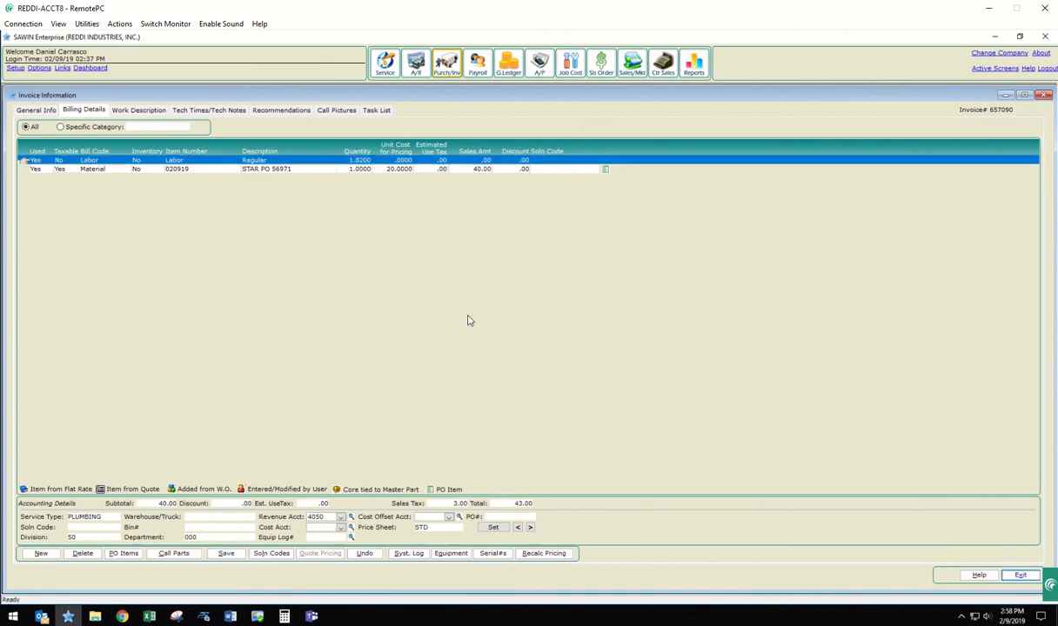
{"action": "key", "text": "alt+x"}
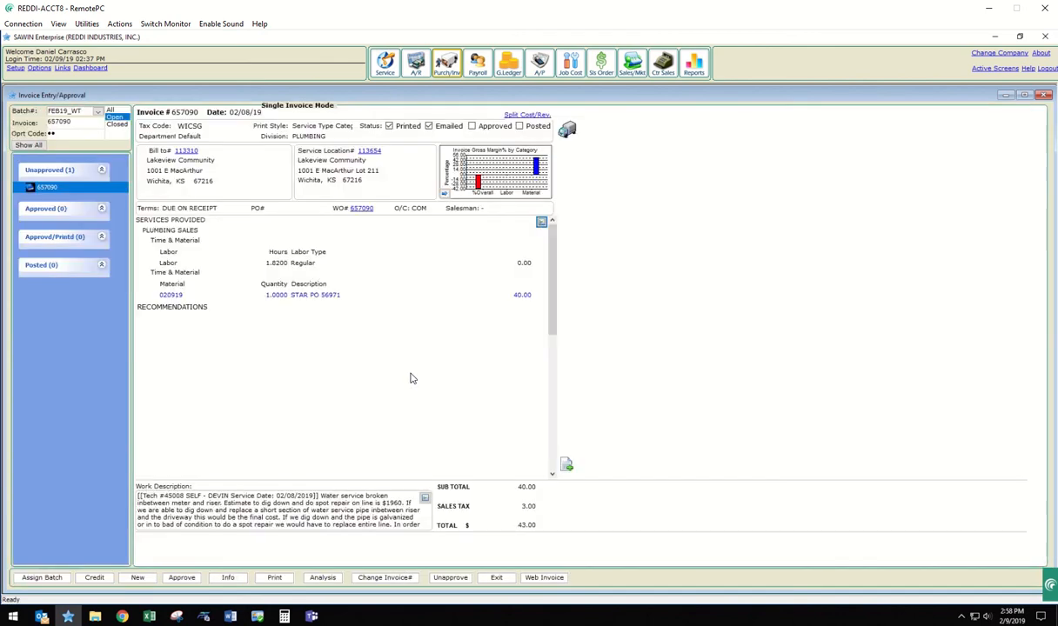
Step: Switch to the Excel workbook and enter a credit of 20 in cell G3 of the 2120-00 T-account
{"action": "left_click", "coordinate": [148, 616]}
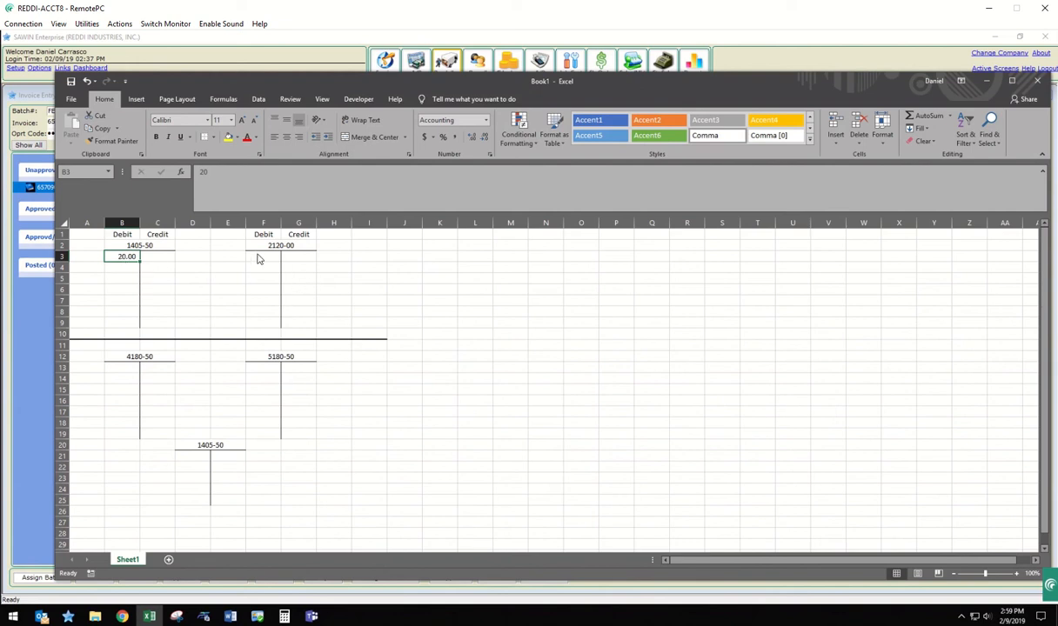
{"action": "left_click", "coordinate": [300, 261]}
{"action": "type", "text": "20"}
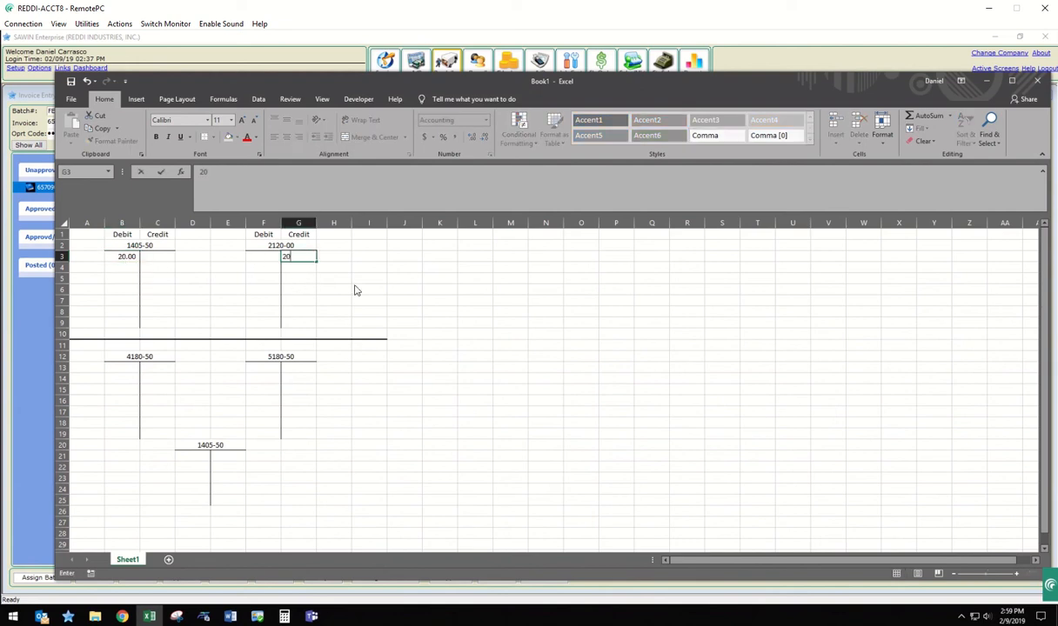
{"action": "key", "text": "Tab"}
{"action": "left_click", "coordinate": [295, 256]}
Step: Compare the entries in B3 and G3, and review the receiving T-accounts above row 10 against the invoicing T-accounts in rows 11 to 26
{"action": "left_click", "coordinate": [126, 261]}
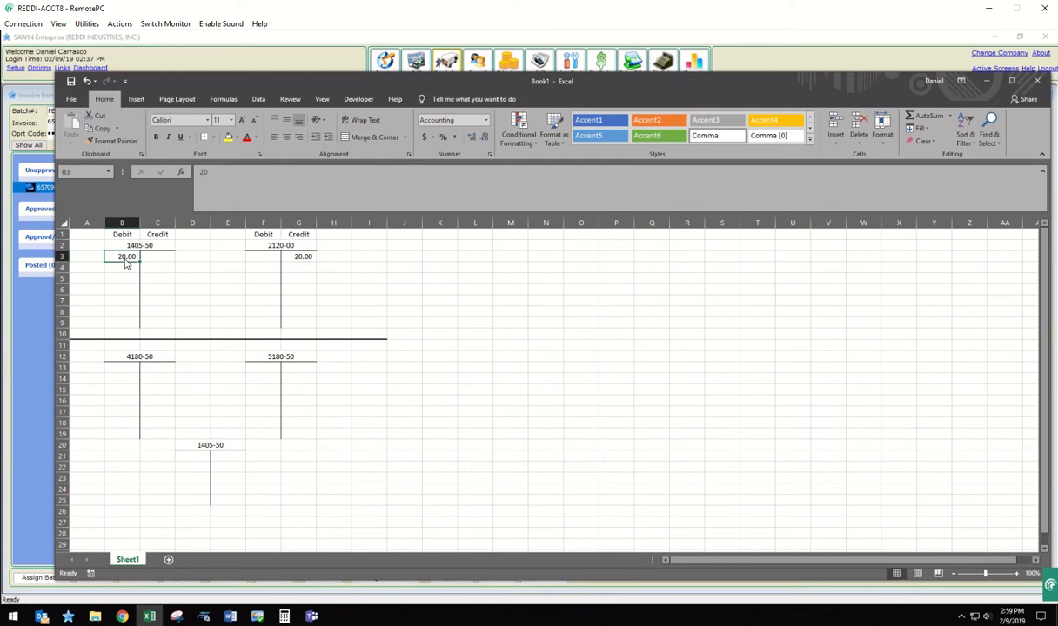
{"action": "left_click", "coordinate": [307, 261]}
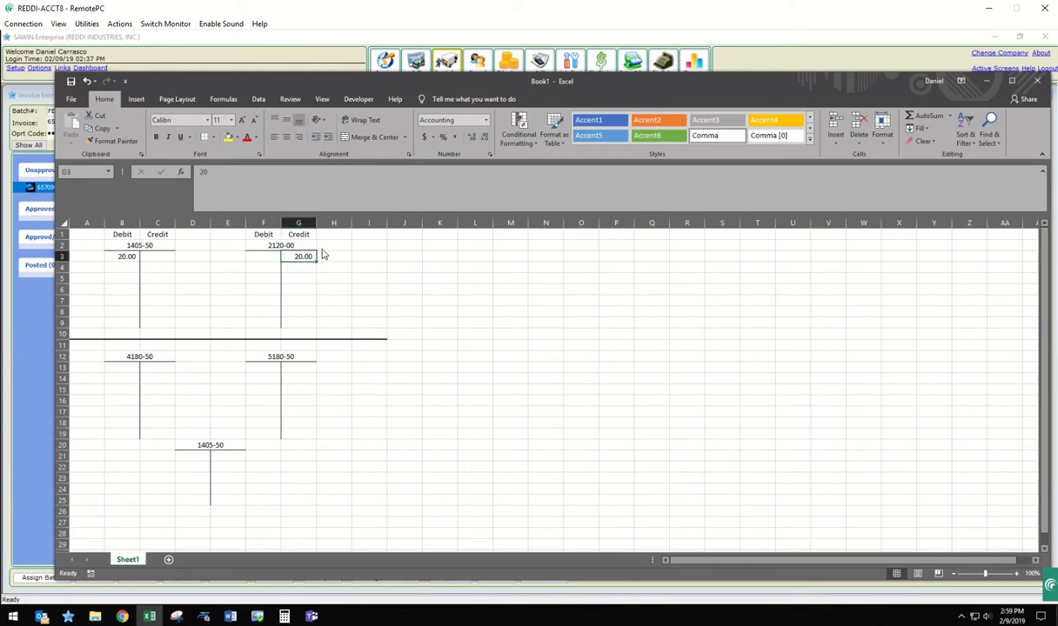
{"action": "left_click", "coordinate": [200, 282]}
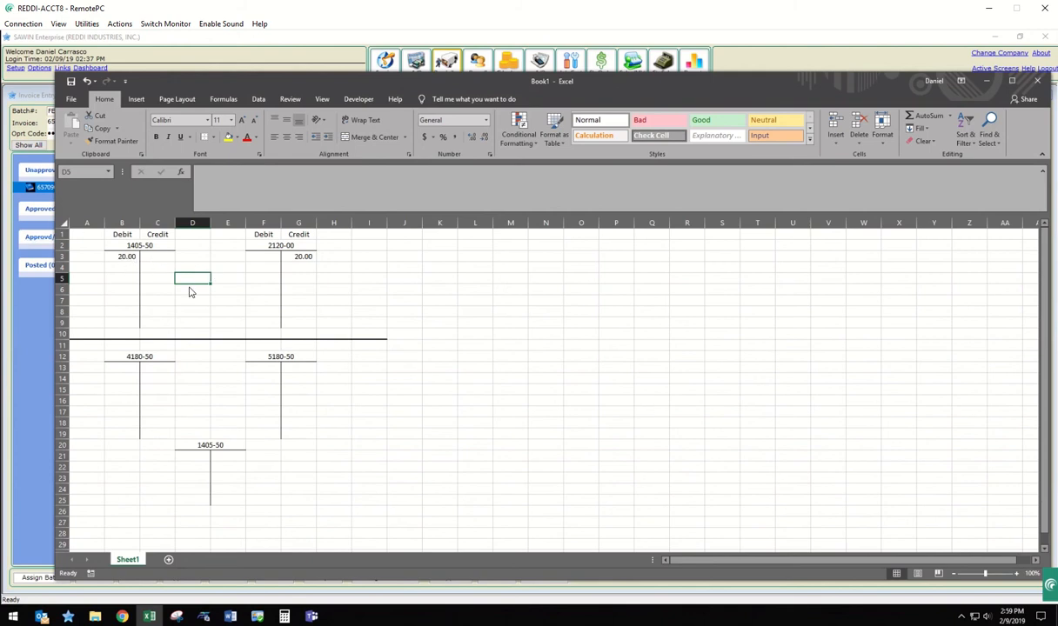
{"action": "left_click", "coordinate": [223, 456]}
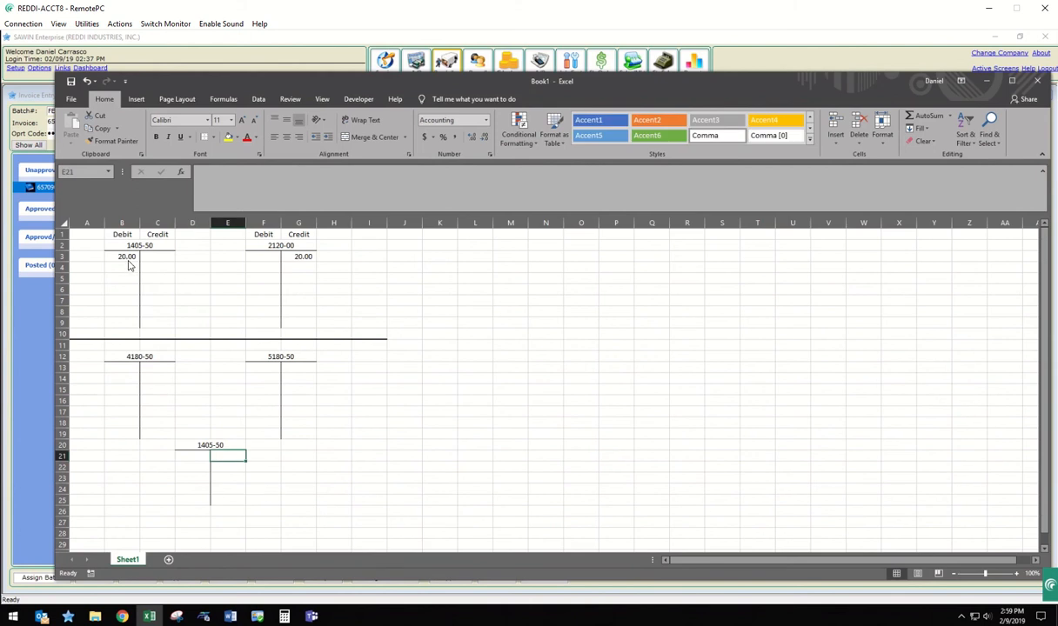
{"action": "left_click", "coordinate": [197, 459]}
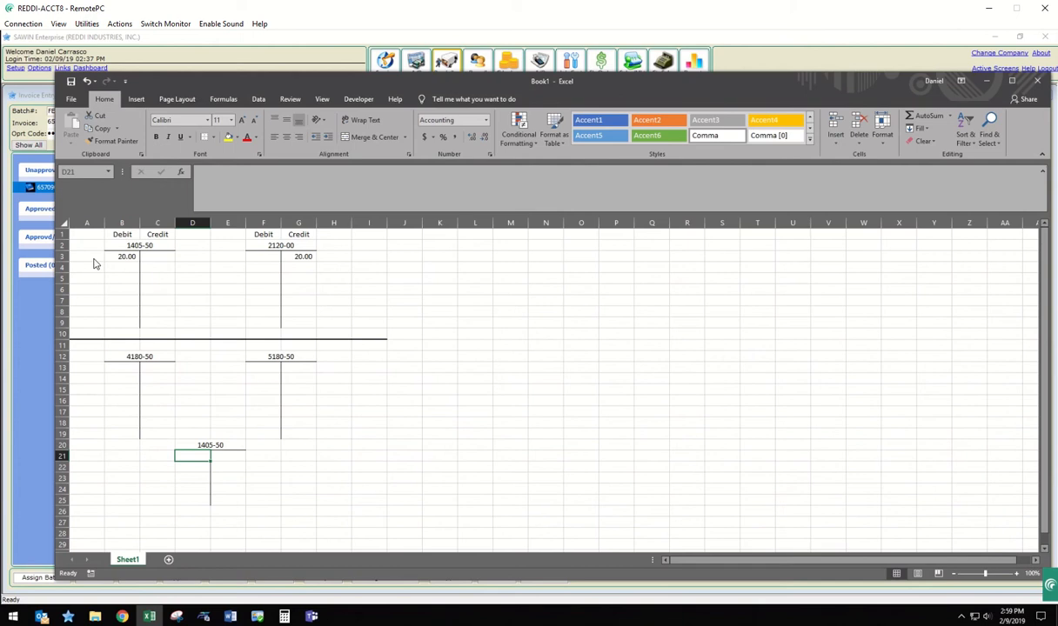
{"action": "left_click_drag", "start_coordinate": [89, 234], "coordinate": [369, 334]}
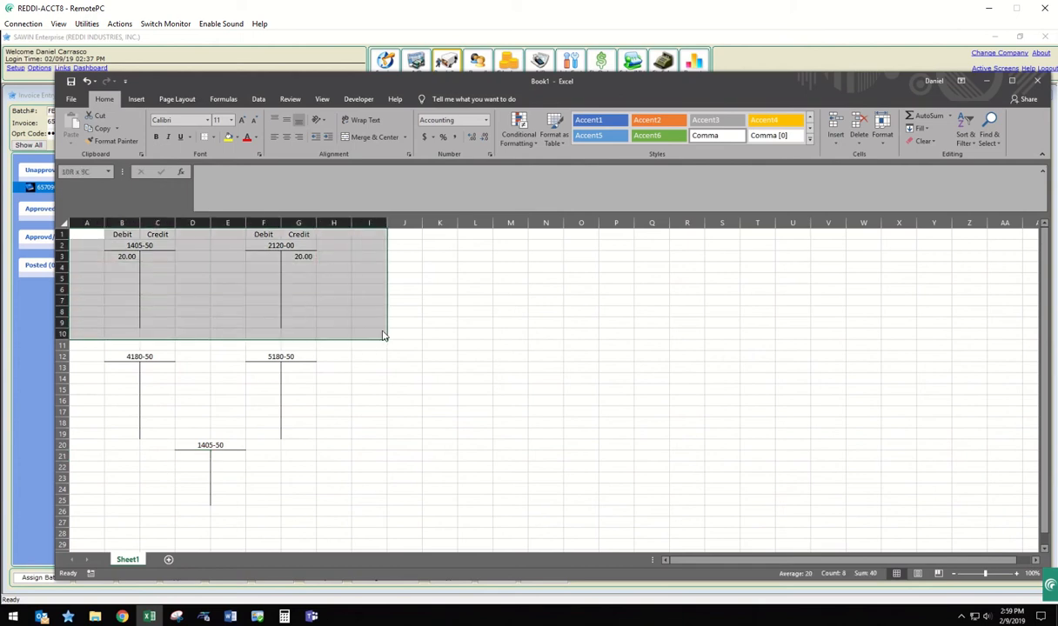
{"action": "left_click_drag", "start_coordinate": [87, 351], "coordinate": [389, 513]}
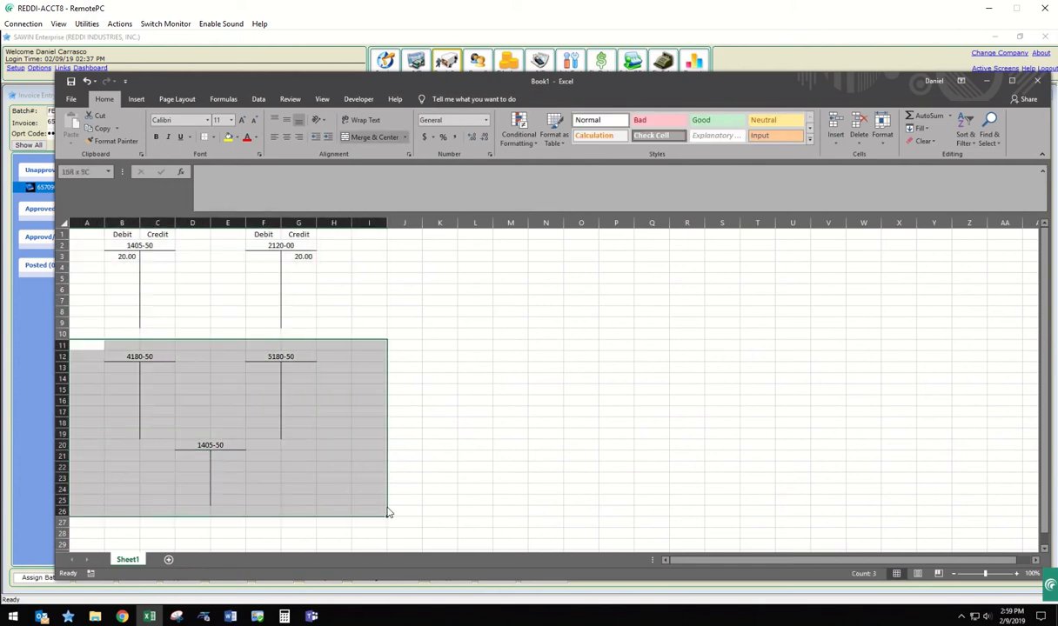
Step: Enter a debit of 20 in D21 and a credit of 20 in E21 of the lower 1405-50 T-account
{"action": "left_click", "coordinate": [323, 476]}
{"action": "left_click", "coordinate": [186, 456]}
{"action": "type", "text": "20"}
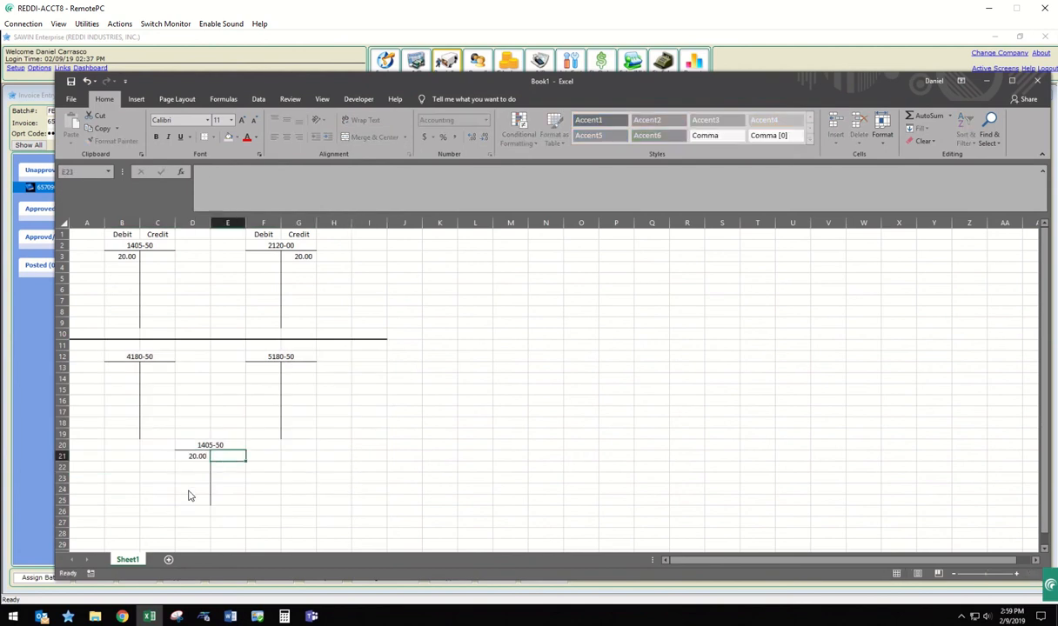
{"action": "key", "text": "Tab"}
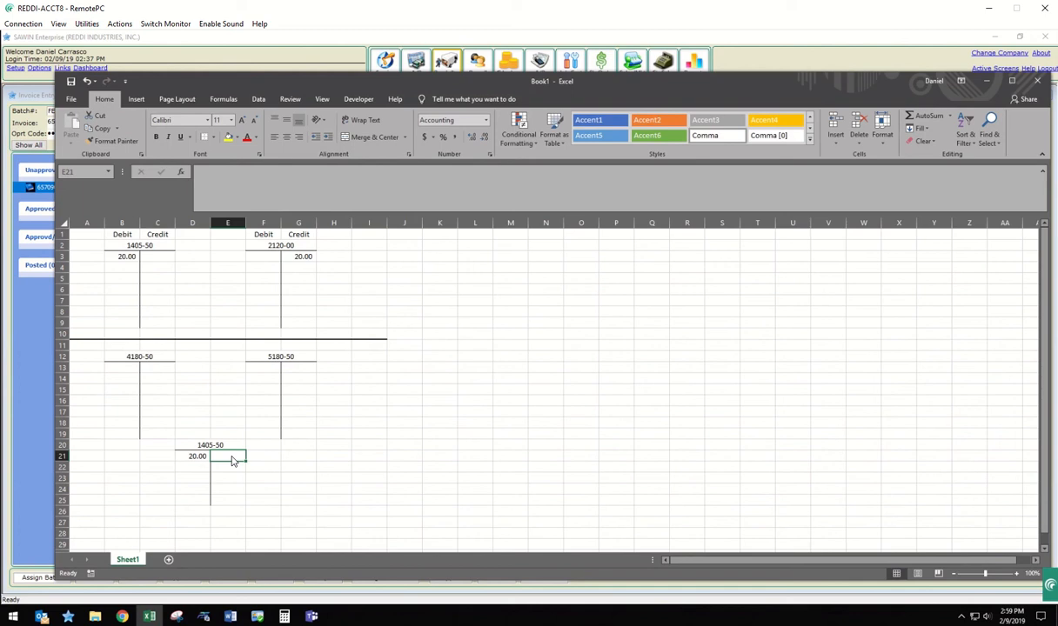
{"action": "type", "text": "20"}
{"action": "key", "text": "Tab"}
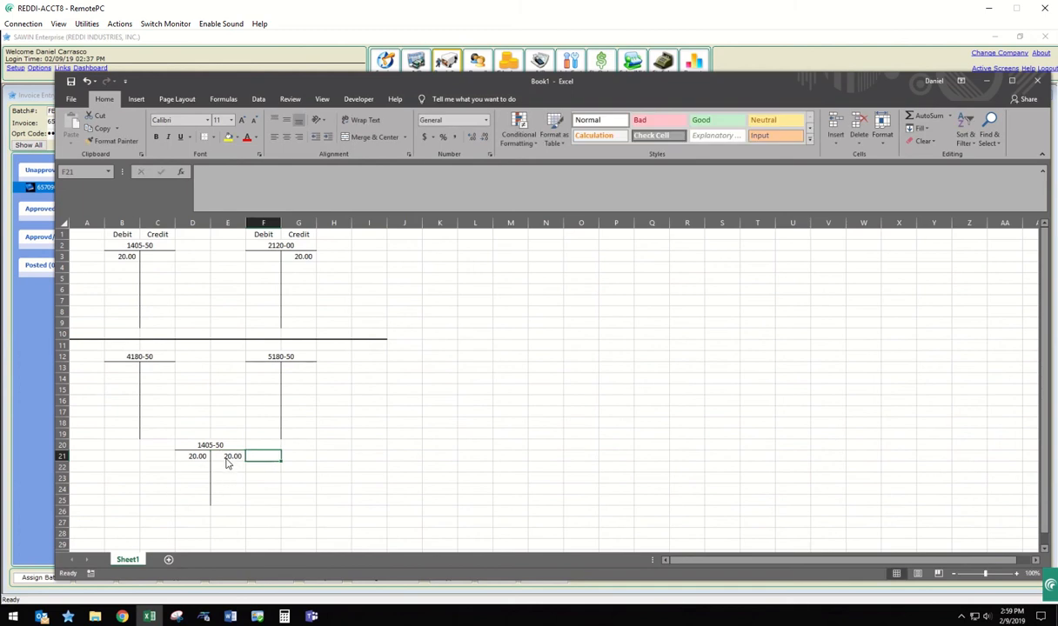
{"action": "left_click", "coordinate": [228, 457]}
Step: Add a bottom border to D25:E25 of the lower 1405-50 T-account and enter a balance of 0 in D26
{"action": "left_click_drag", "start_coordinate": [192, 501], "coordinate": [228, 500]}
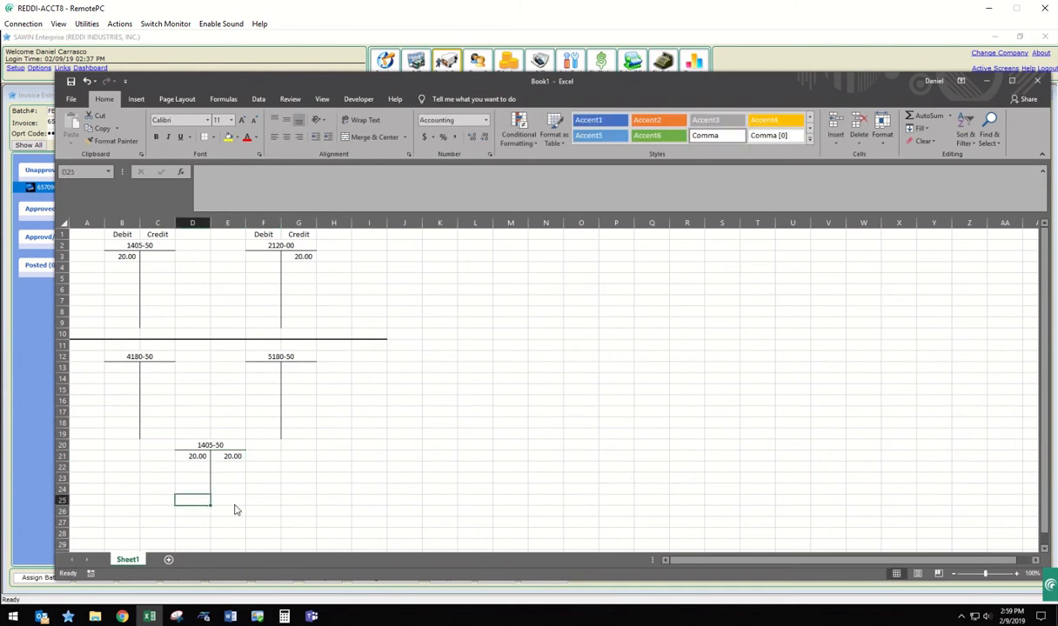
{"action": "left_click", "coordinate": [211, 137]}
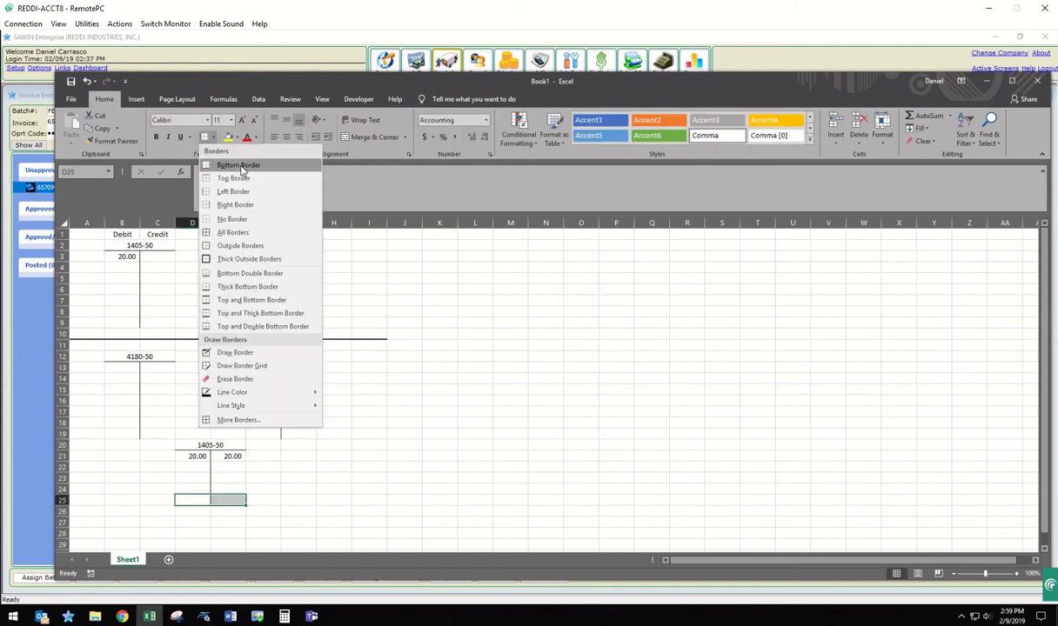
{"action": "left_click", "coordinate": [227, 160]}
{"action": "left_click", "coordinate": [222, 516]}
{"action": "left_click", "coordinate": [201, 512]}
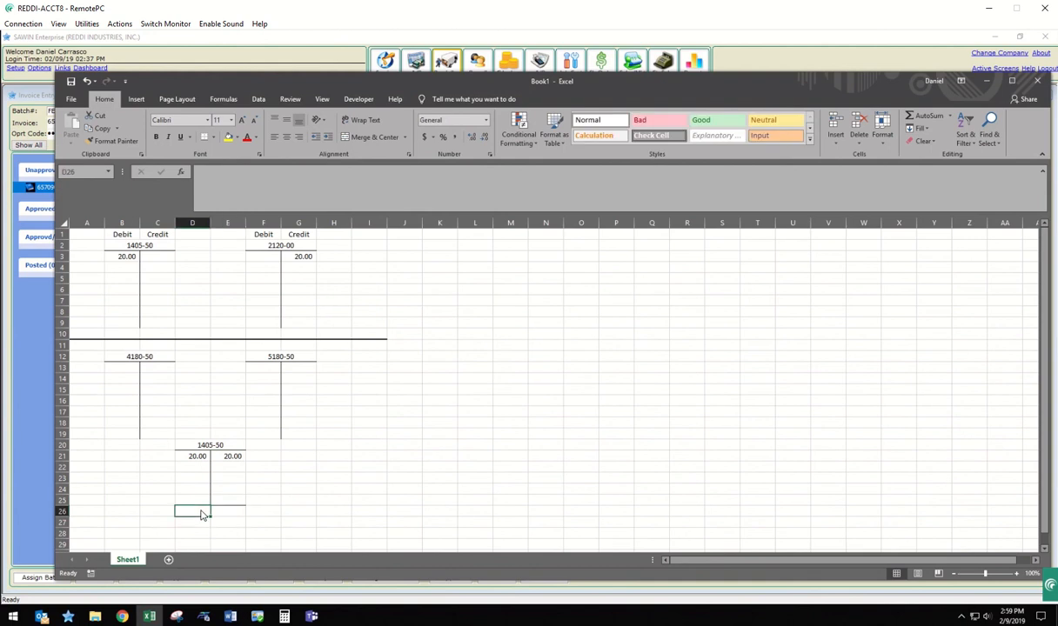
{"action": "type", "text": "0"}
{"action": "left_click", "coordinate": [230, 513]}
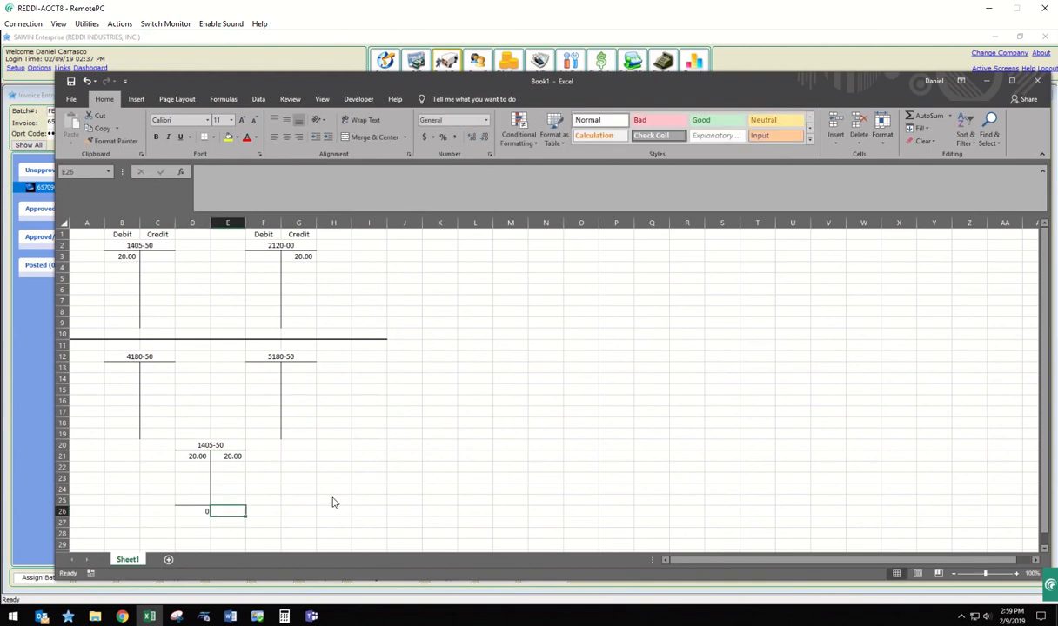
{"action": "left_click", "coordinate": [193, 457]}
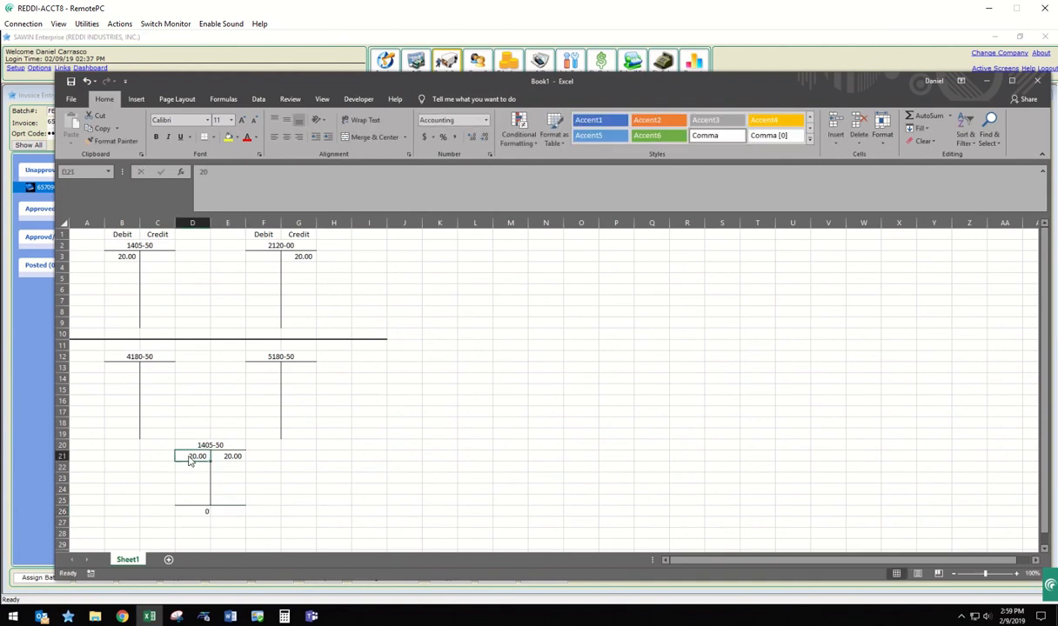
{"action": "left_click", "coordinate": [231, 456]}
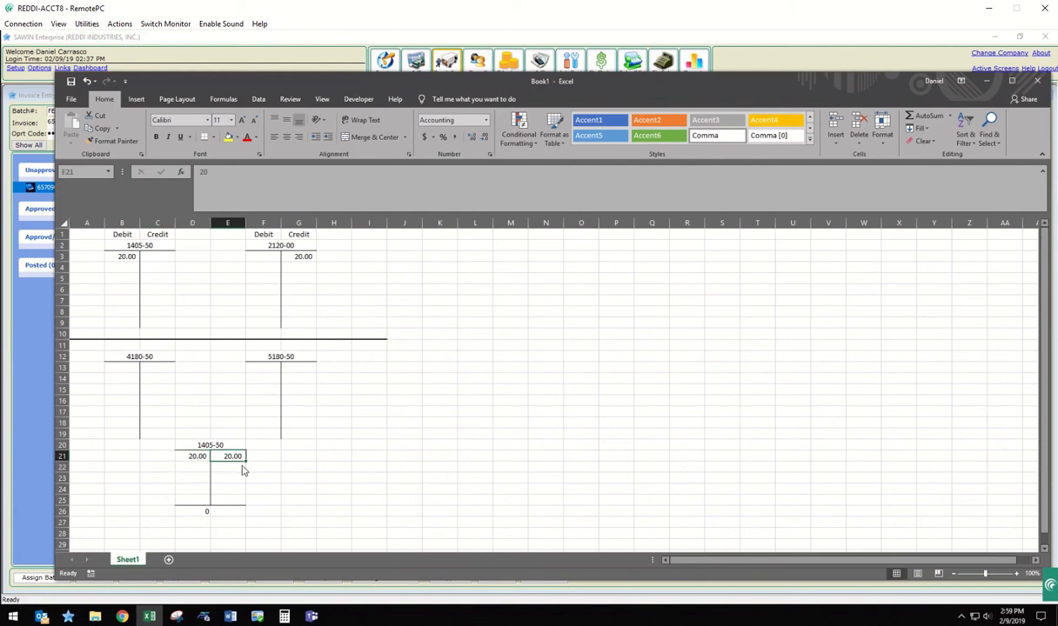
{"action": "left_click", "coordinate": [203, 516]}
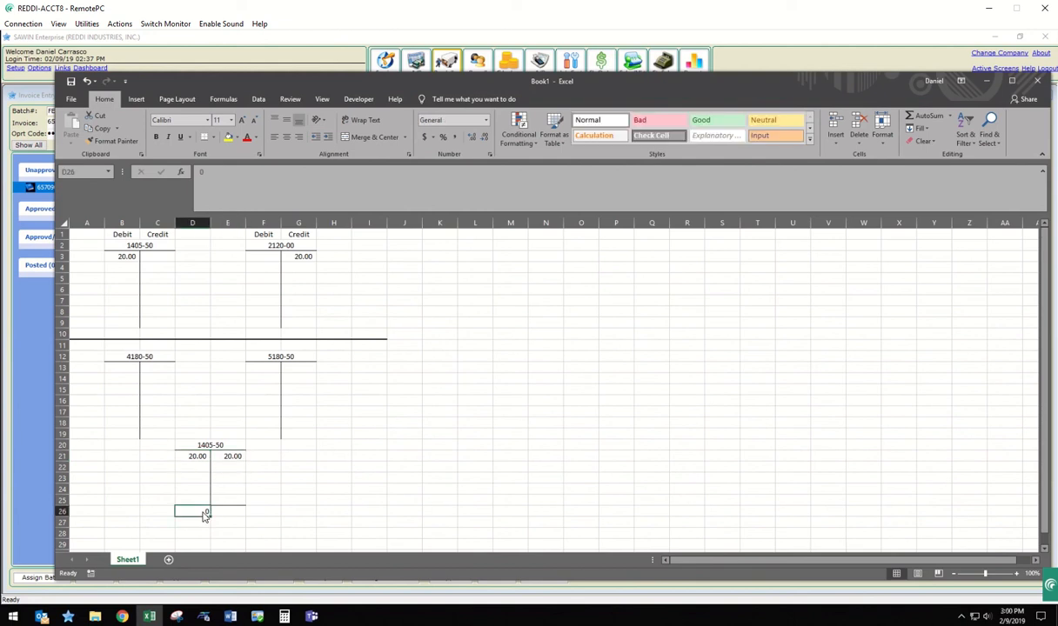
Step: Enter a credit of 40 in C13 of the 4180-50 T-account and a debit of 20 in F13 of the 5180-50 T-account
{"action": "left_click", "coordinate": [132, 373]}
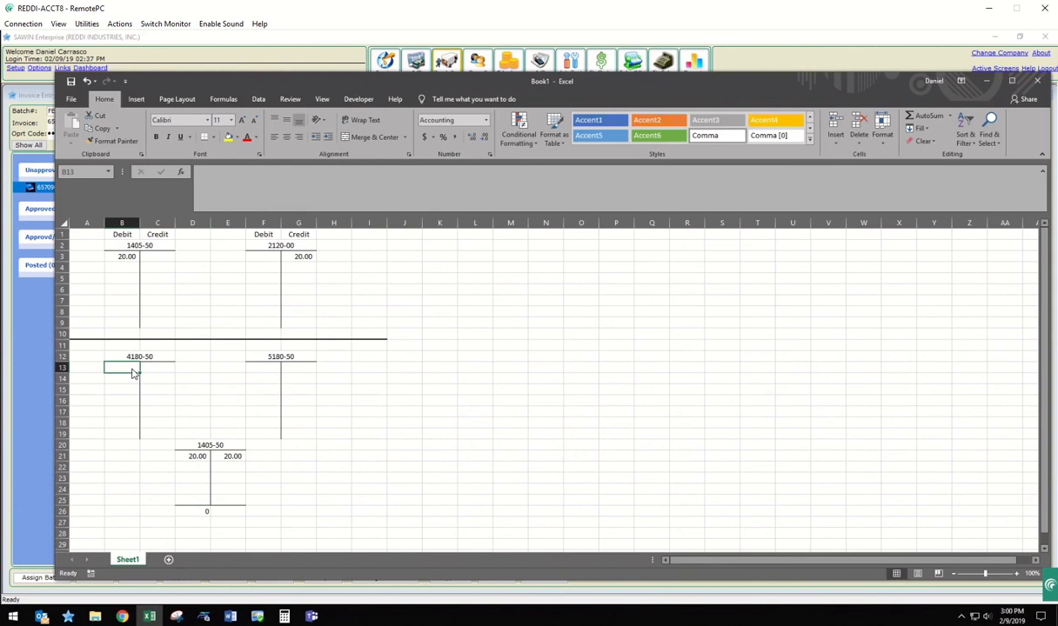
{"action": "left_click", "coordinate": [152, 371]}
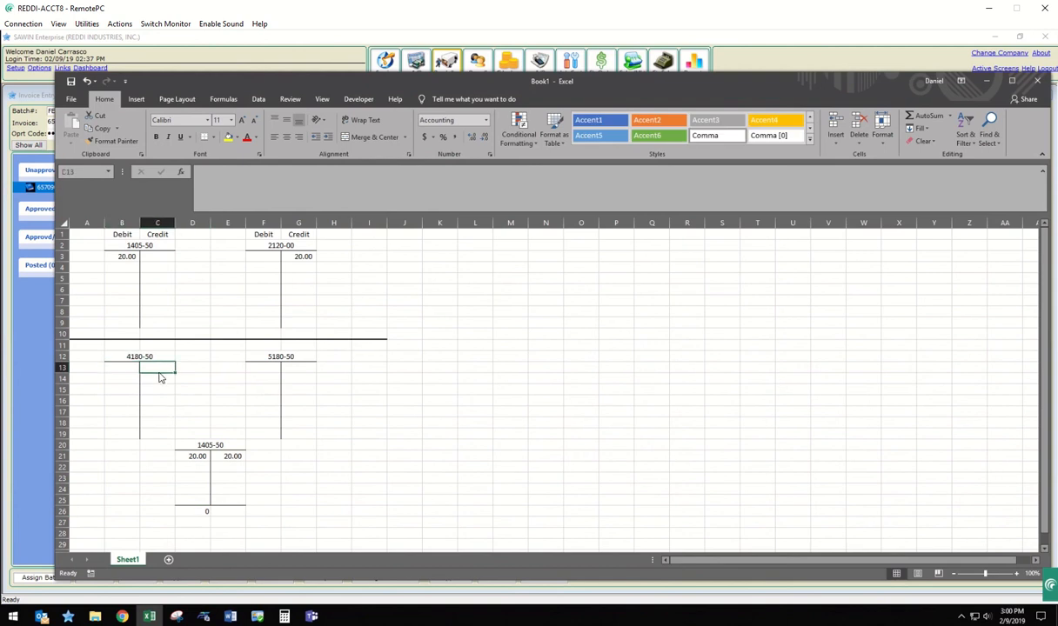
{"action": "type", "text": "40"}
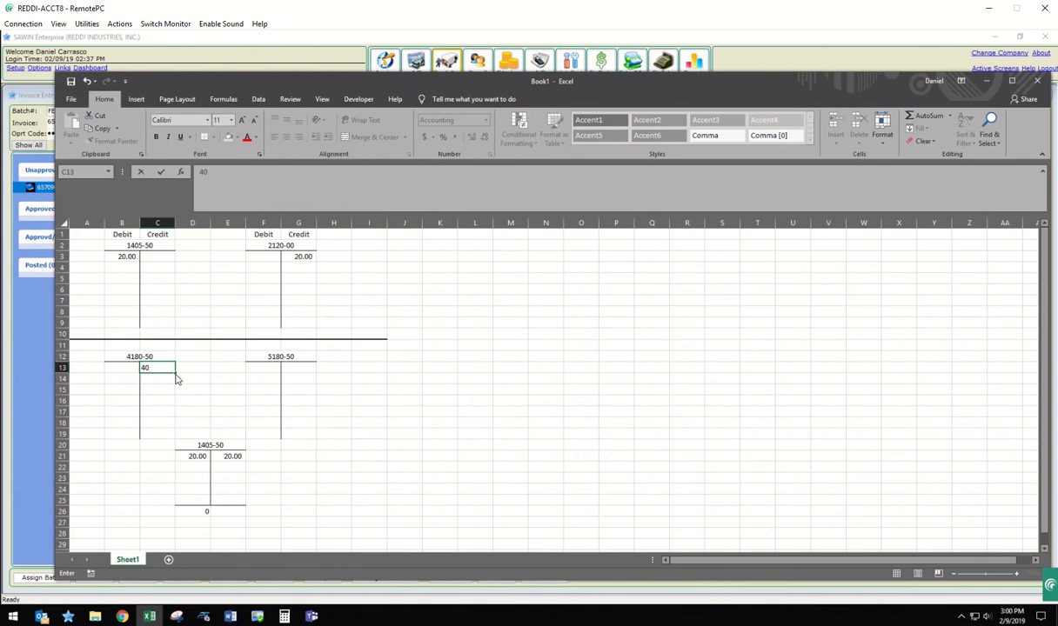
{"action": "key", "text": "Tab"}
{"action": "left_click", "coordinate": [272, 370]}
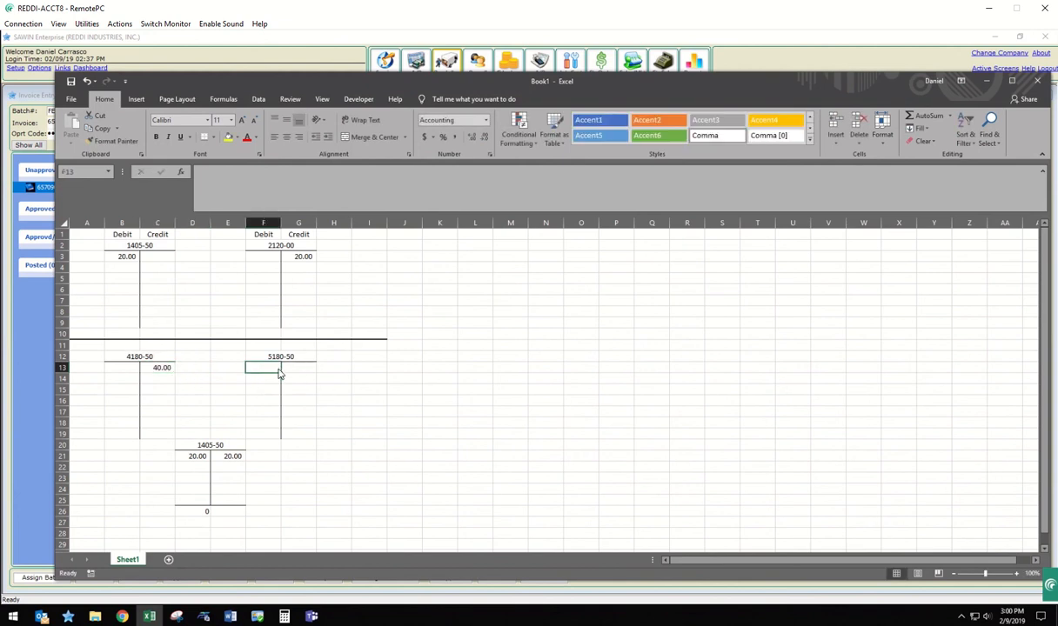
{"action": "type", "text": "20"}
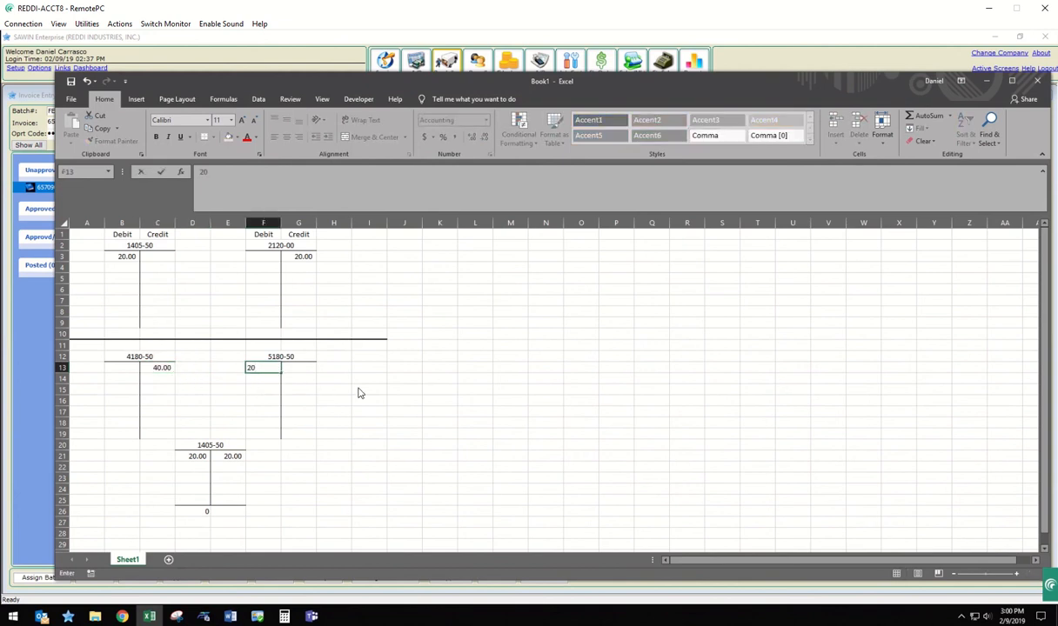
{"action": "key", "text": "Tab"}
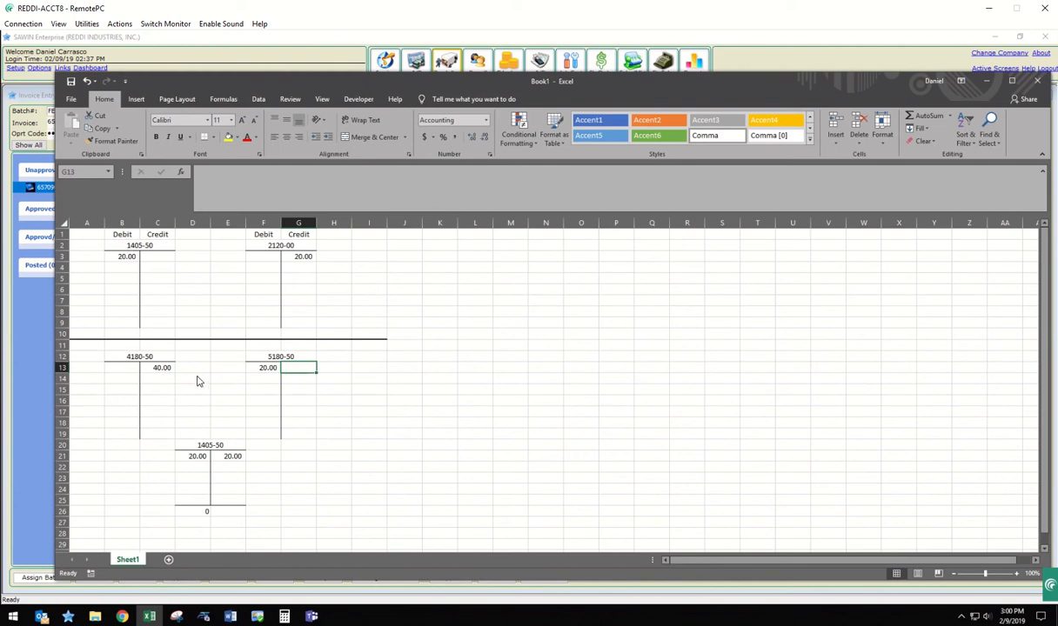
Step: Compare the credit side of the 4180-50 T-account with the debit side of the 5180-50 T-account
{"action": "left_click", "coordinate": [165, 371]}
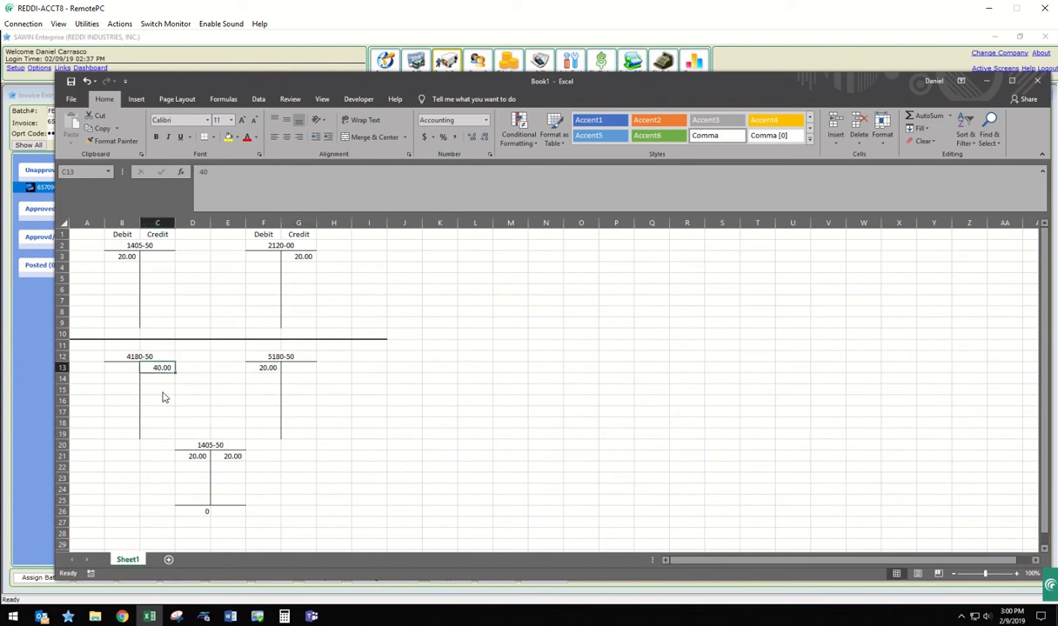
{"action": "left_click_drag", "start_coordinate": [165, 376], "coordinate": [165, 434]}
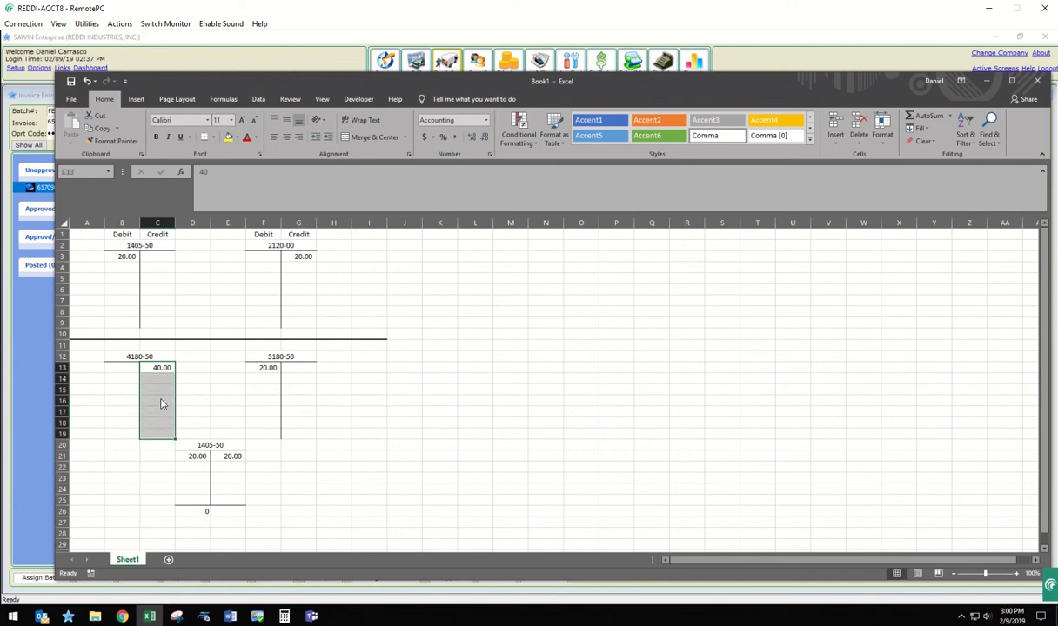
{"action": "left_click", "coordinate": [161, 403]}
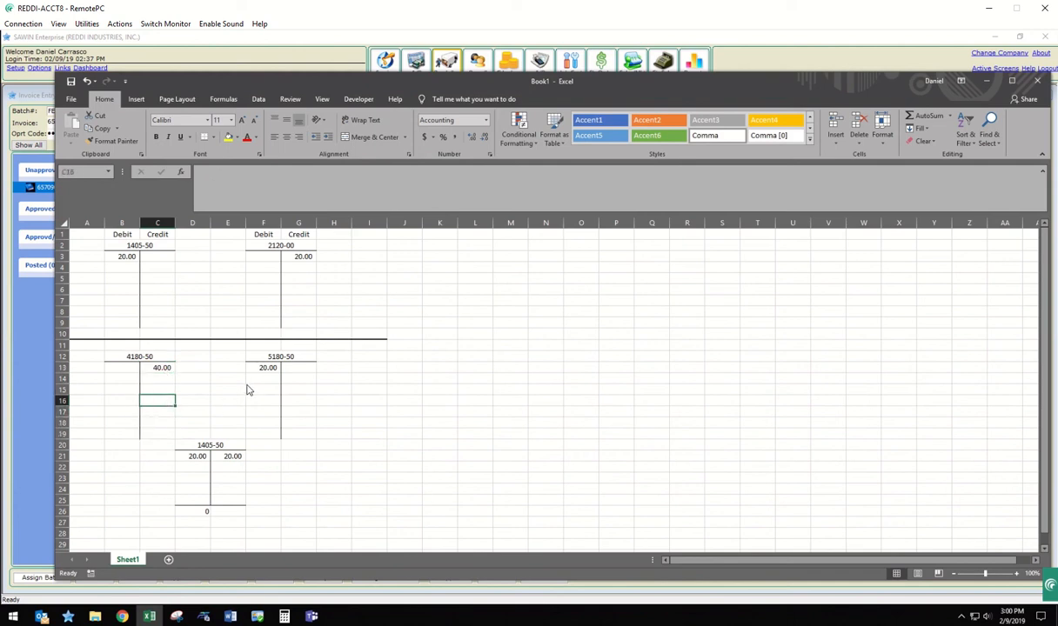
{"action": "left_click_drag", "start_coordinate": [270, 369], "coordinate": [271, 434]}
{"action": "left_click", "coordinate": [269, 403]}
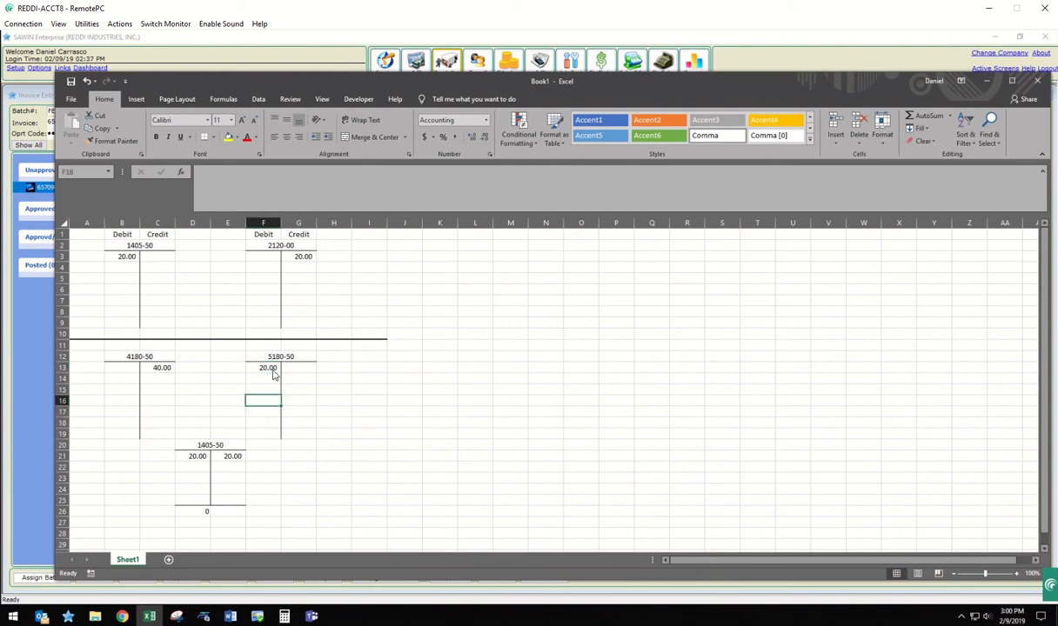
{"action": "left_click", "coordinate": [273, 371]}
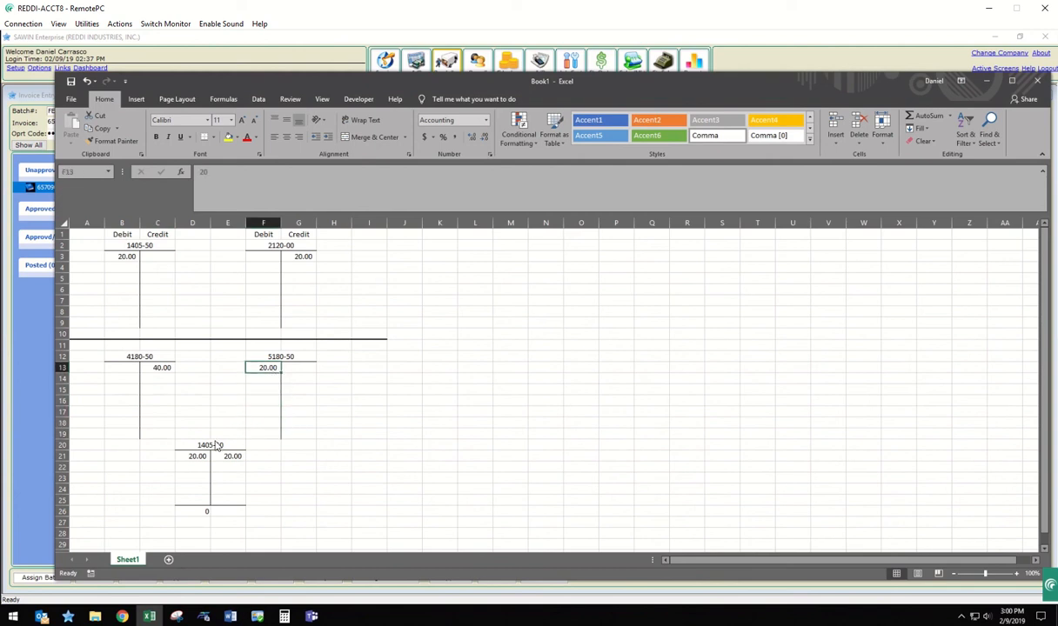
Step: Highlight the lower 1405-50 T-account, D20:E26, with a yellow fill
{"action": "left_click_drag", "start_coordinate": [198, 444], "coordinate": [230, 517]}
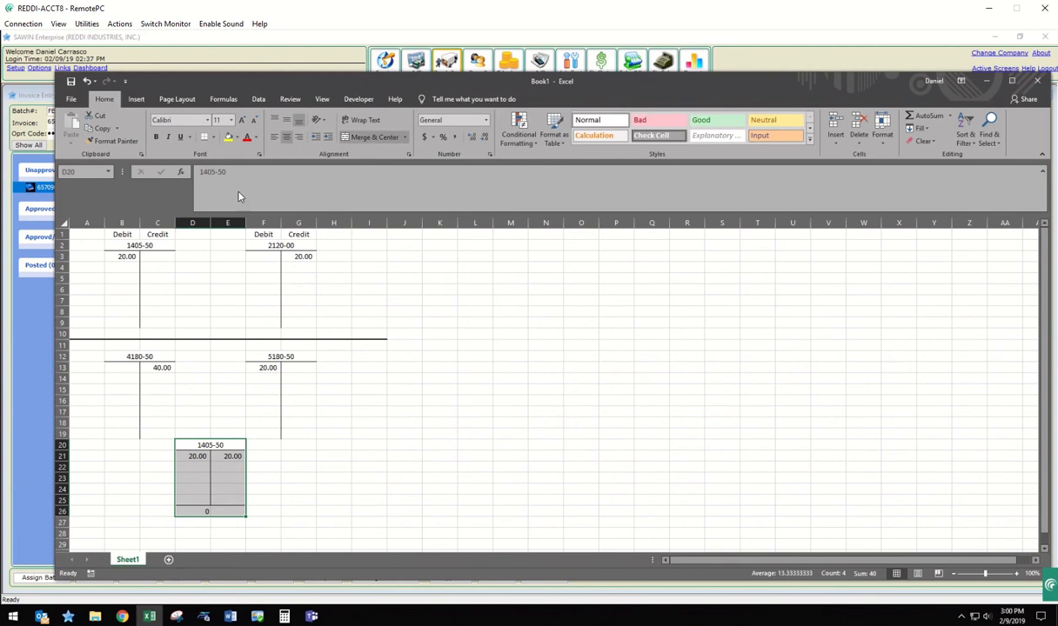
{"action": "left_click", "coordinate": [228, 137]}
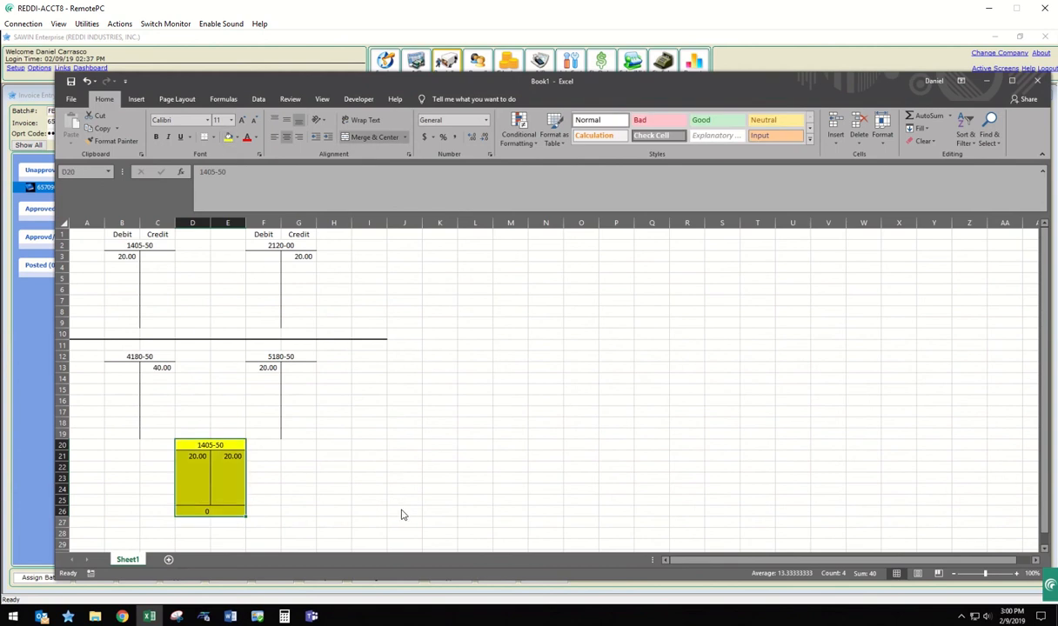
{"action": "left_click", "coordinate": [206, 509]}
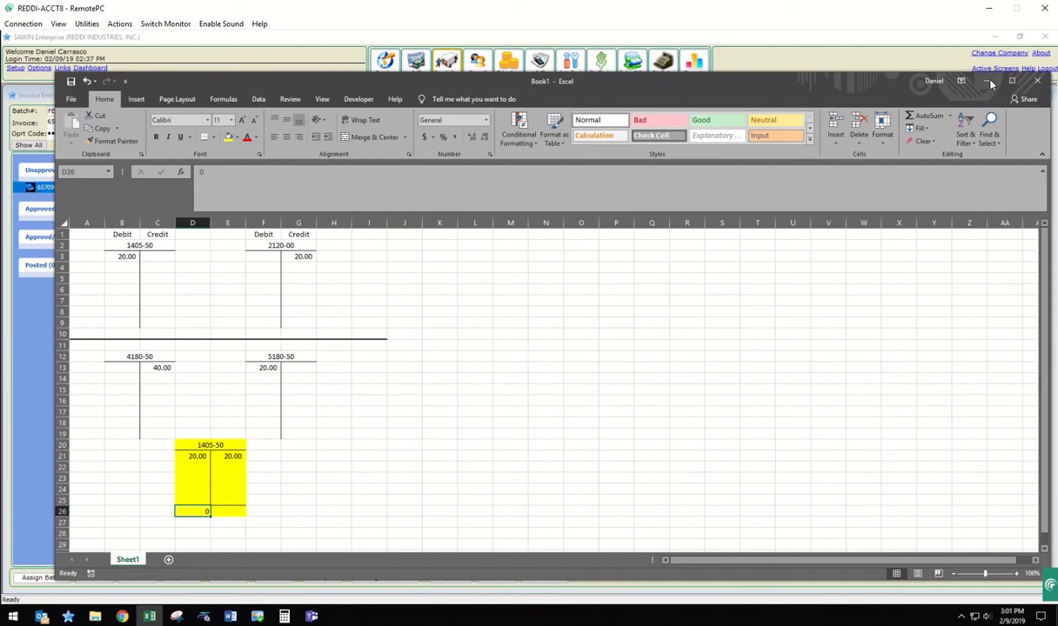
{"action": "left_click", "coordinate": [244, 467]}
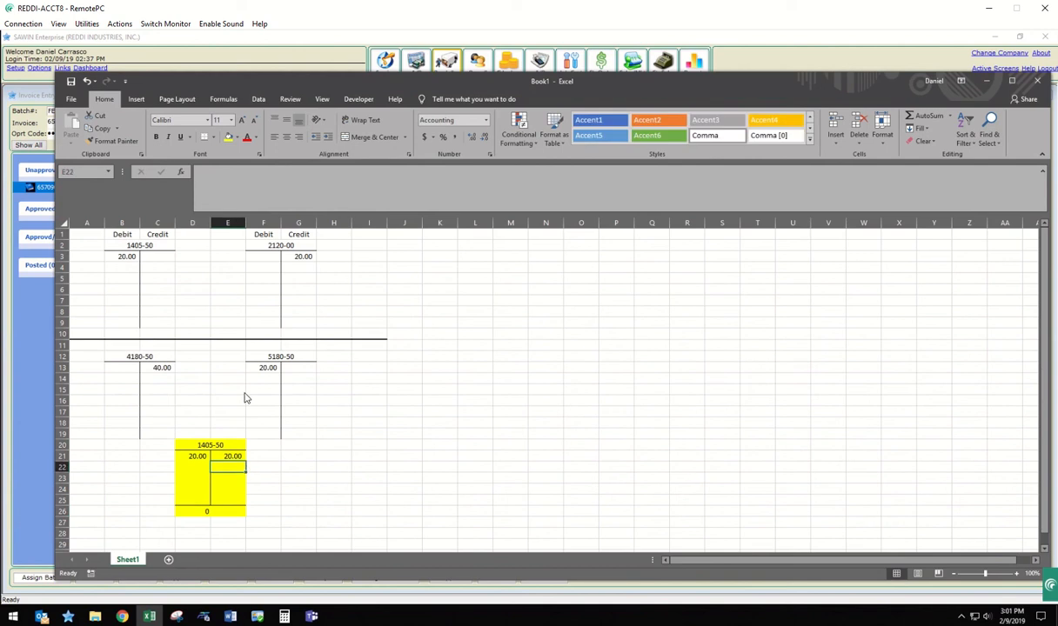
{"action": "left_click", "coordinate": [135, 260]}
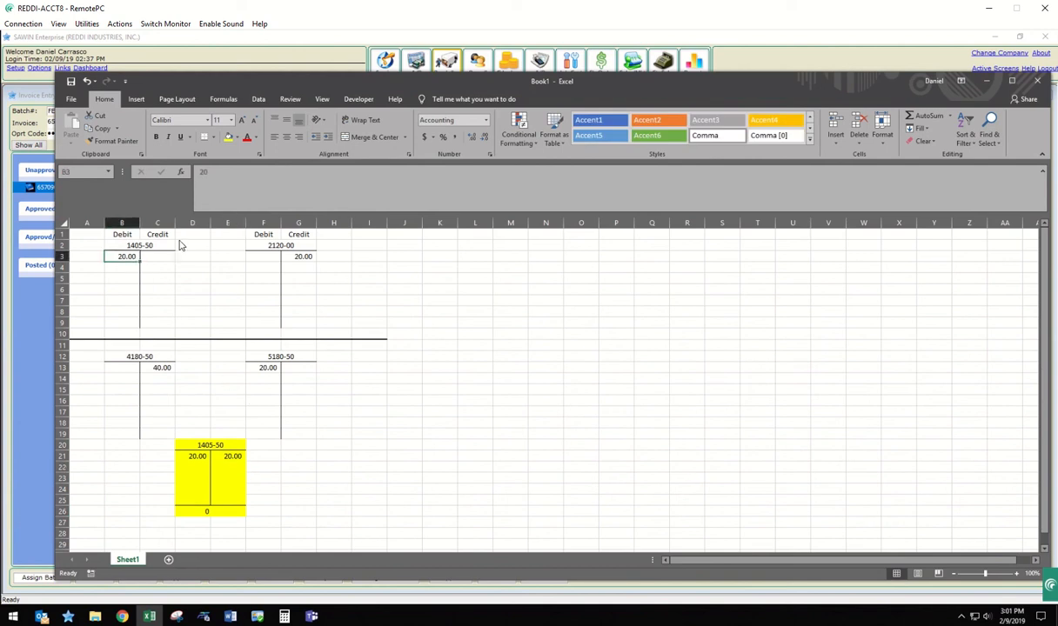
Step: Return to the SAWIN invoice, open its billing details and set the STAR PO material line's cost offset account to 1400 Inventory
{"action": "left_click", "coordinate": [986, 81]}
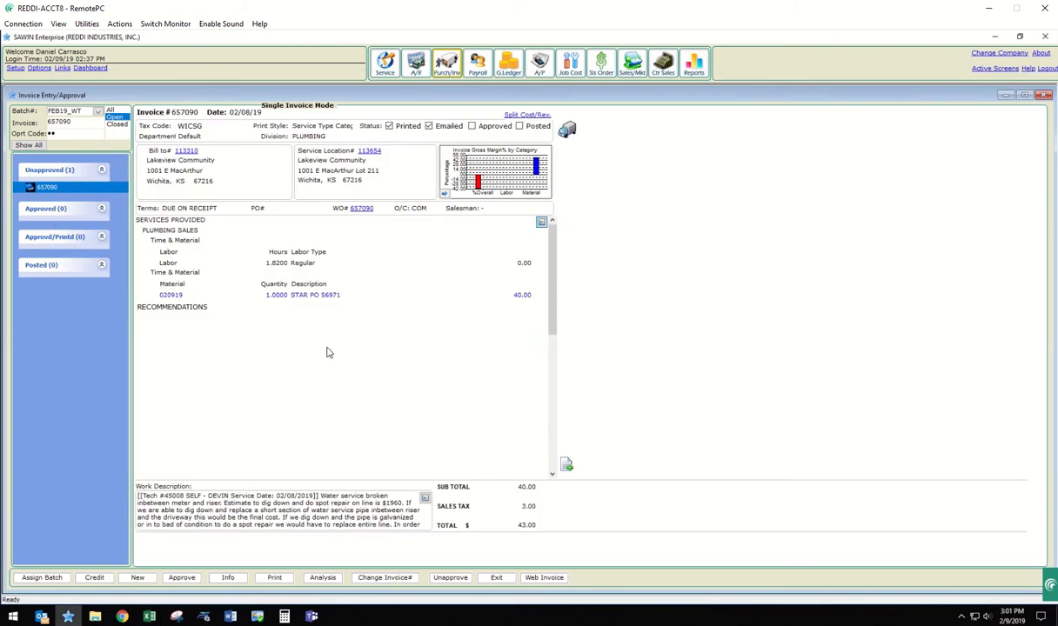
{"action": "double_click", "coordinate": [301, 261]}
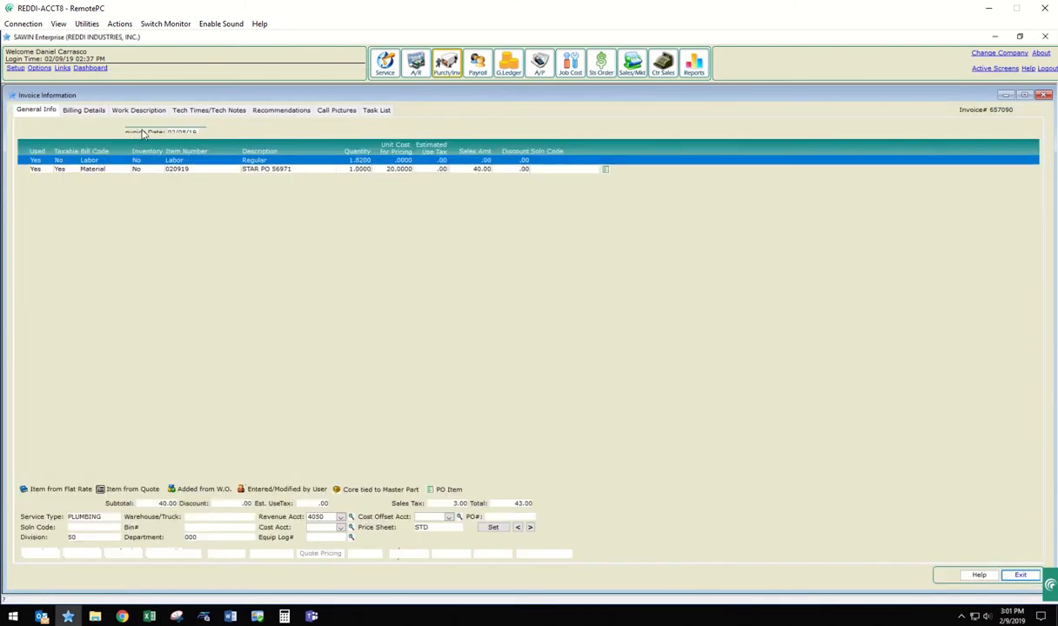
{"action": "left_click", "coordinate": [448, 517]}
{"action": "left_click", "coordinate": [590, 527]}
{"action": "left_click", "coordinate": [590, 527]}
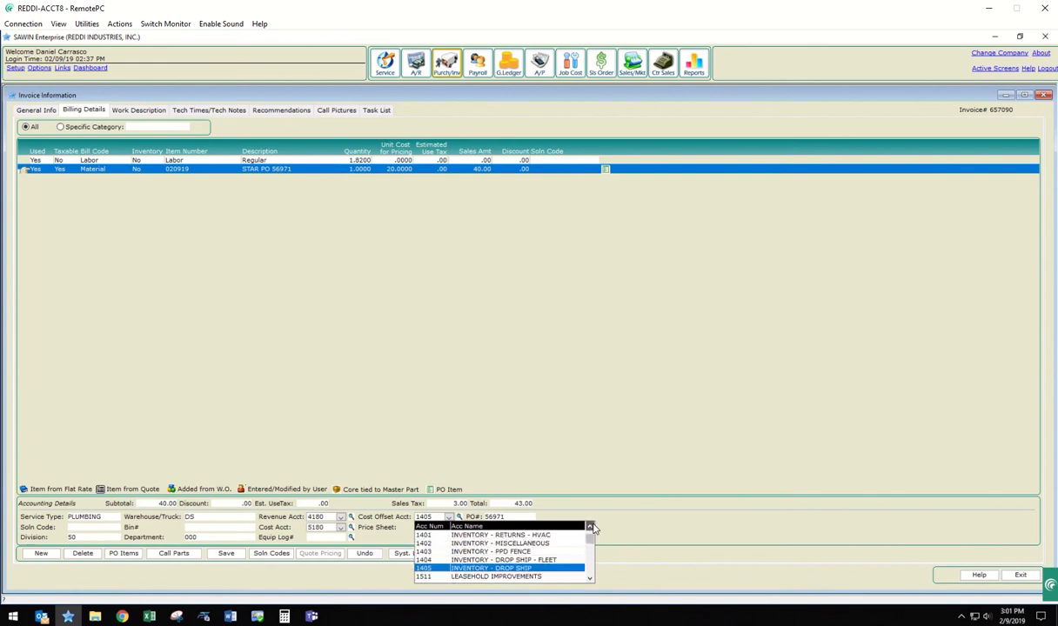
{"action": "left_click", "coordinate": [590, 527]}
{"action": "left_click", "coordinate": [441, 543]}
{"action": "left_click", "coordinate": [439, 519]}
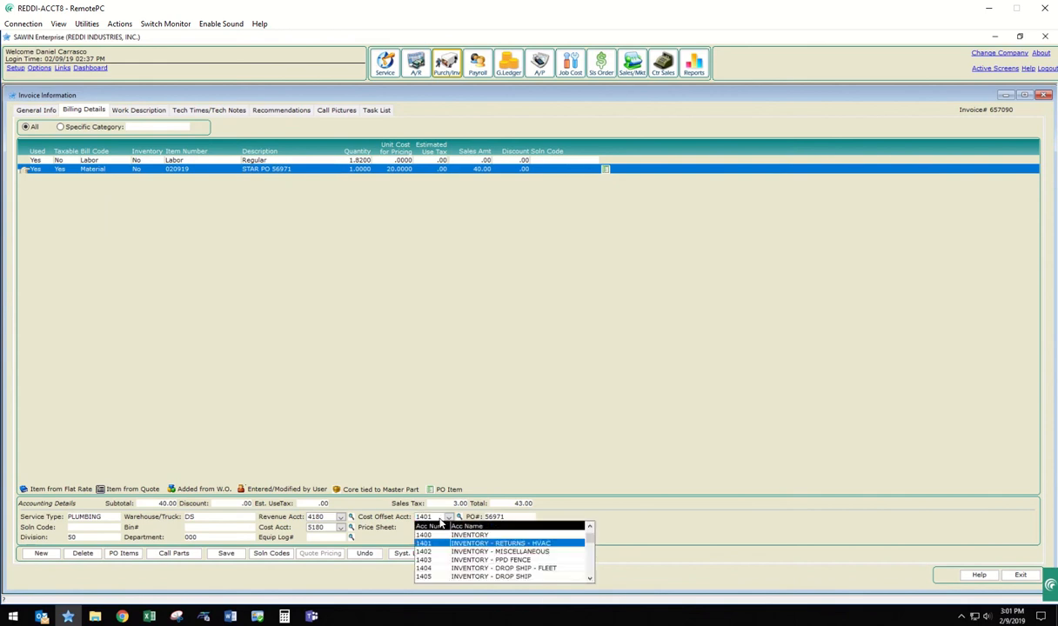
{"action": "left_click", "coordinate": [433, 535]}
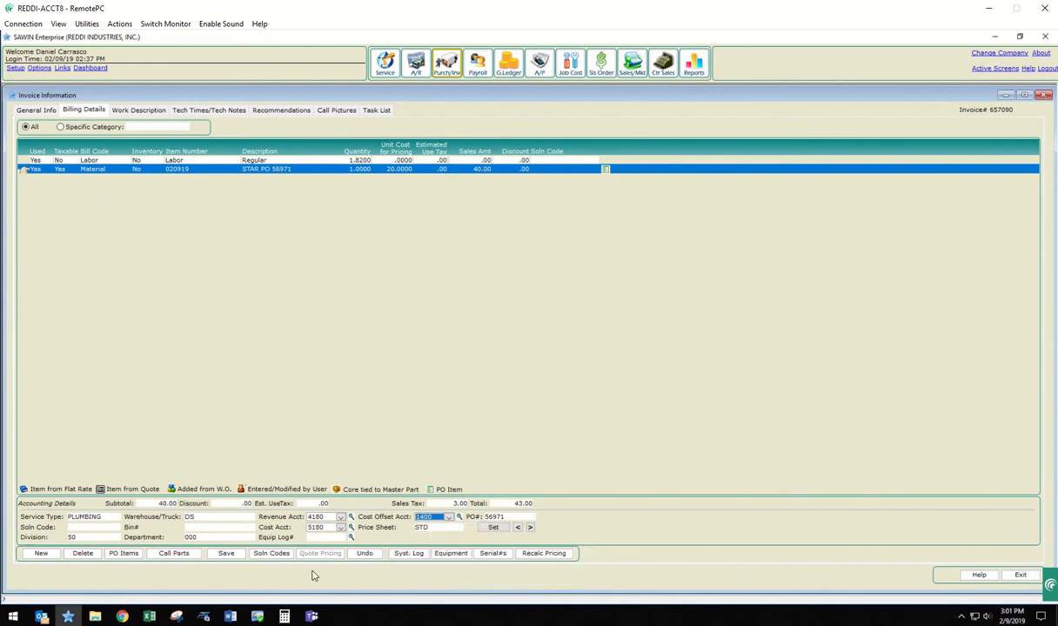
Step: Switch to the Excel workbook and delete the credit entry in E21 of the yellow 1405-50 T-account
{"action": "left_click", "coordinate": [149, 616]}
{"action": "left_click", "coordinate": [195, 456]}
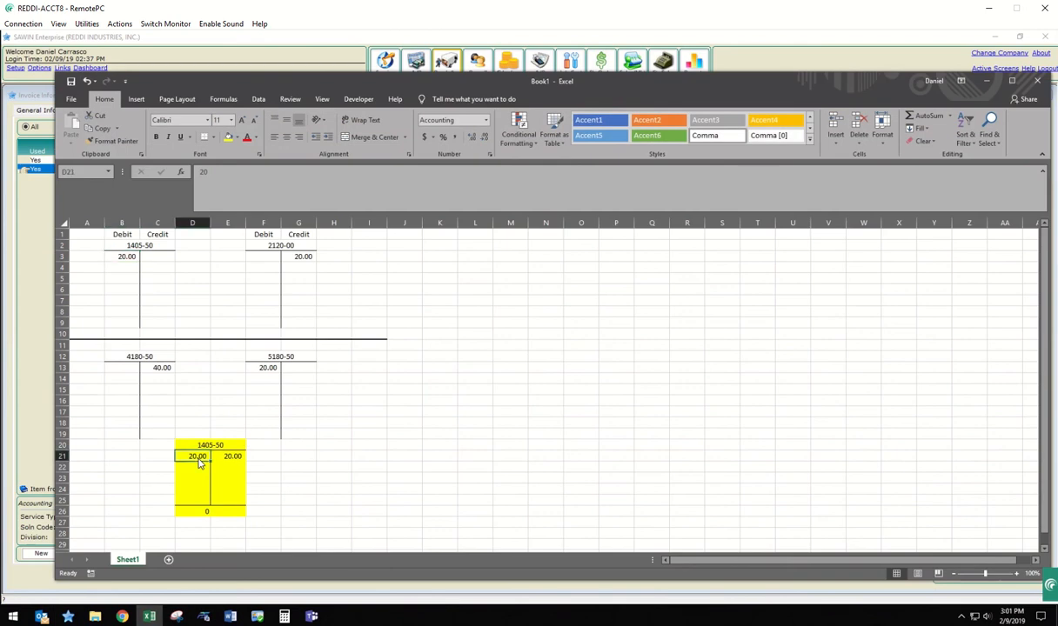
{"action": "left_click", "coordinate": [231, 461]}
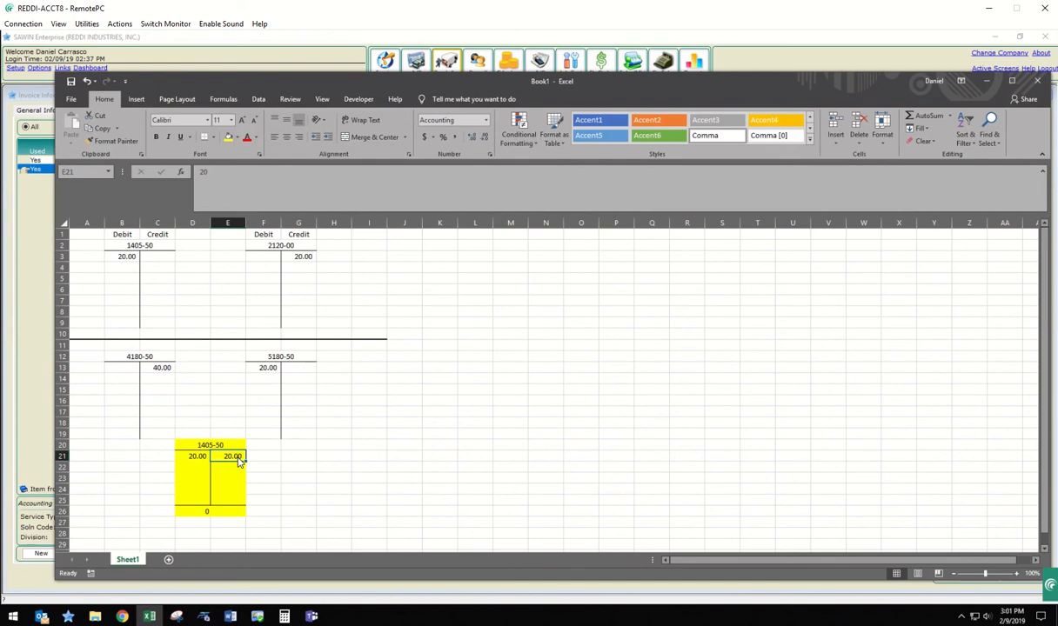
{"action": "key", "text": "Delete"}
Step: Merge and center J12:K12 and enter 1400-00 as the heading of a new T-account
{"action": "left_click", "coordinate": [438, 446]}
{"action": "left_click", "coordinate": [391, 357]}
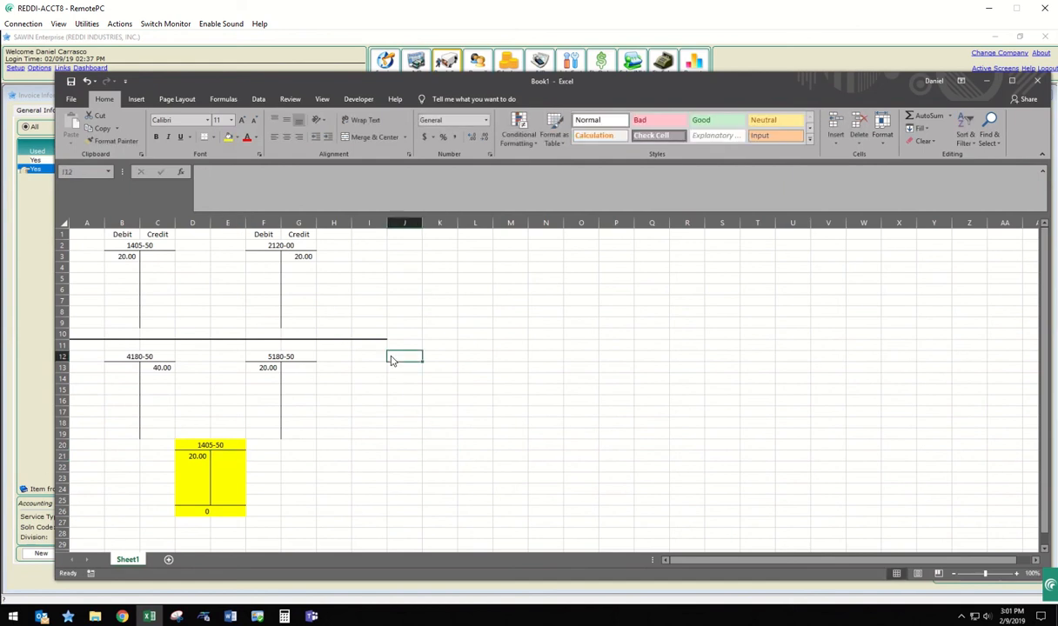
{"action": "left_click_drag", "start_coordinate": [423, 364], "coordinate": [443, 364]}
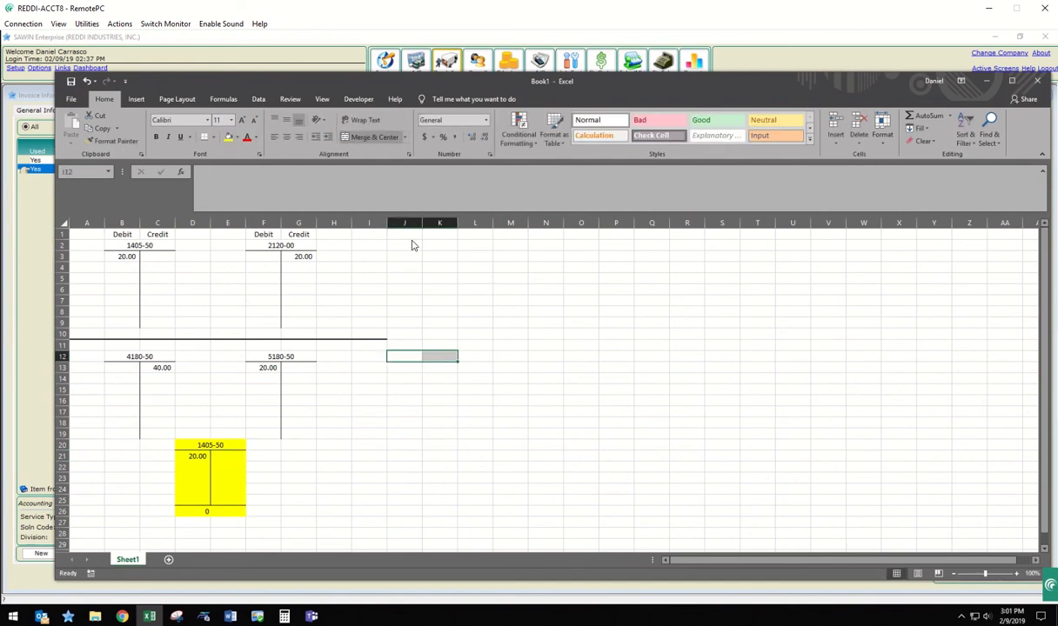
{"action": "type", "text": "1400-00"}
{"action": "key", "text": "Return"}
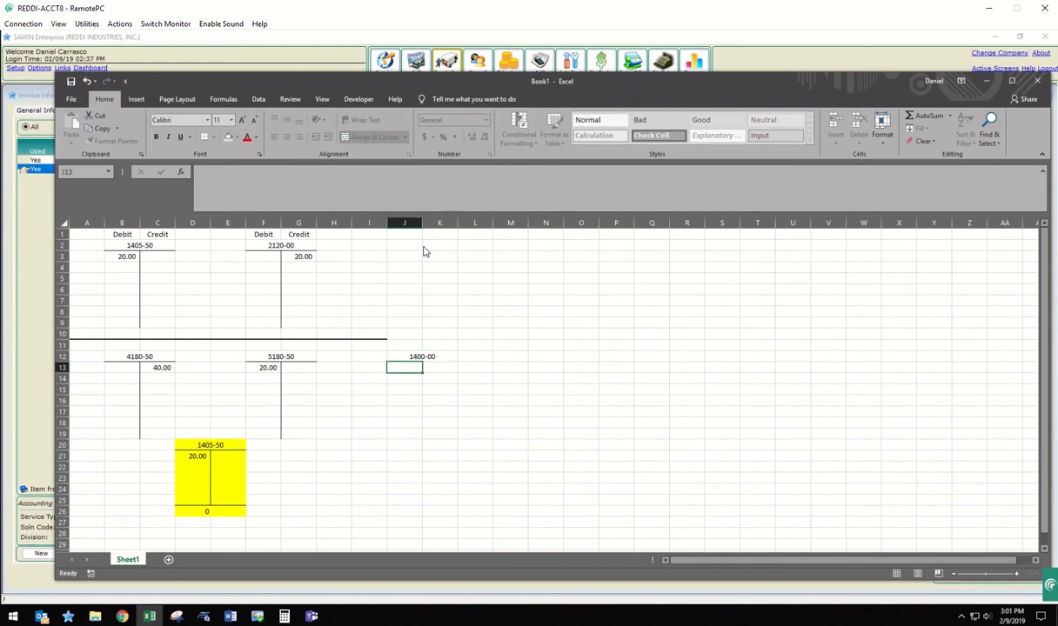
Step: Add a left border to K13:K18 as the 1400-00 T-account's divider and enter a credit of 20 in K13
{"action": "left_click_drag", "start_coordinate": [440, 370], "coordinate": [439, 423]}
{"action": "left_click", "coordinate": [216, 140]}
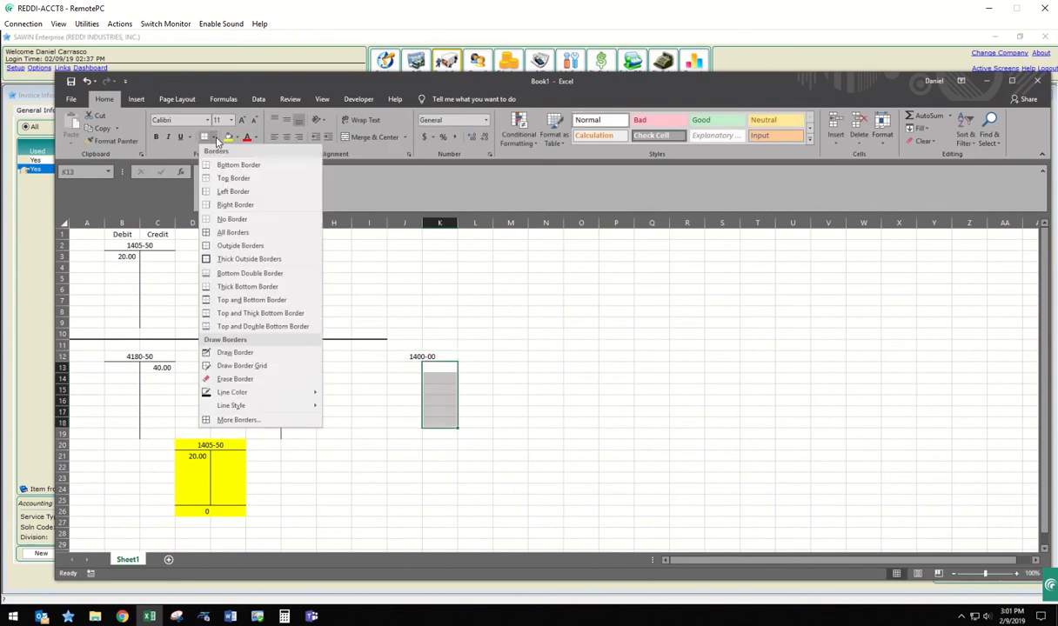
{"action": "left_click", "coordinate": [228, 188]}
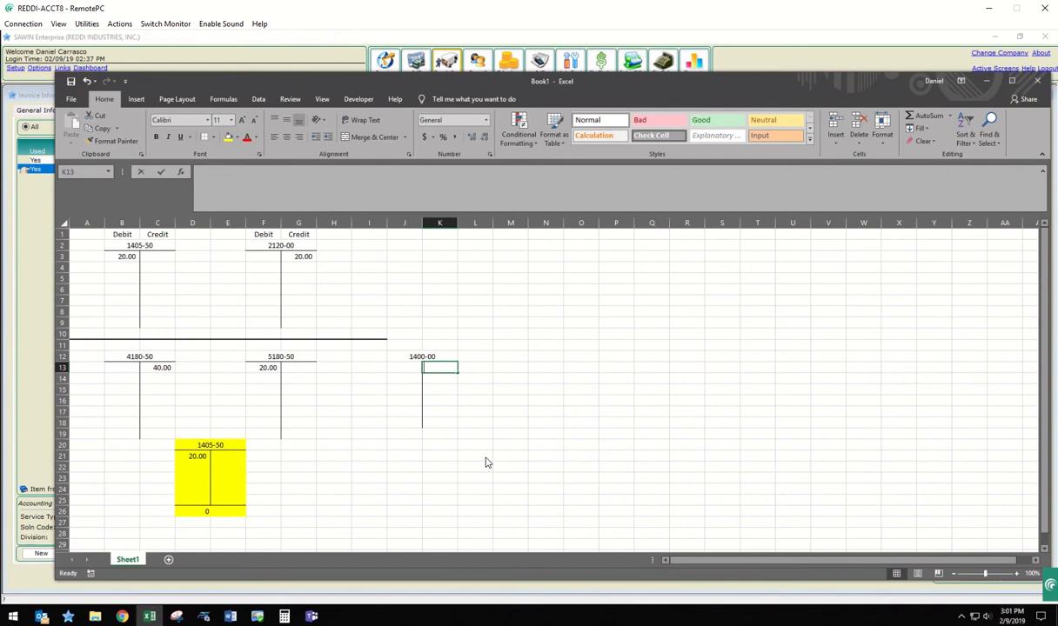
{"action": "type", "text": "20"}
{"action": "key", "text": "Tab"}
Step: Underline J18:K18 with a bottom border and enter the 1400-00 credit balance of 20 in K19
{"action": "left_click", "coordinate": [476, 422]}
{"action": "left_click_drag", "start_coordinate": [408, 425], "coordinate": [432, 428]}
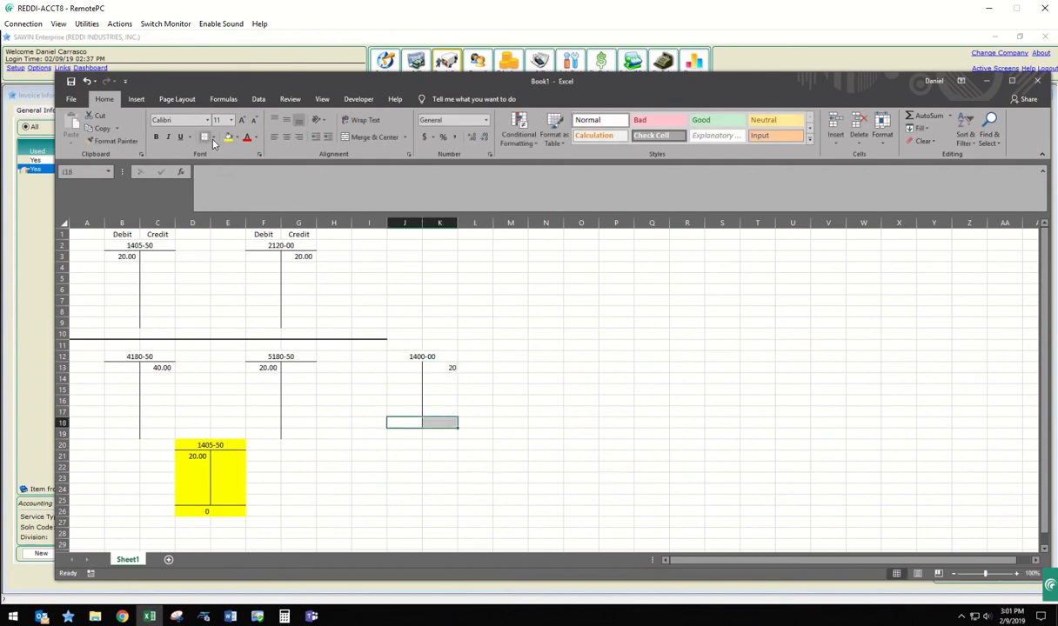
{"action": "left_click", "coordinate": [213, 137]}
{"action": "left_click", "coordinate": [222, 158]}
{"action": "left_click", "coordinate": [428, 423]}
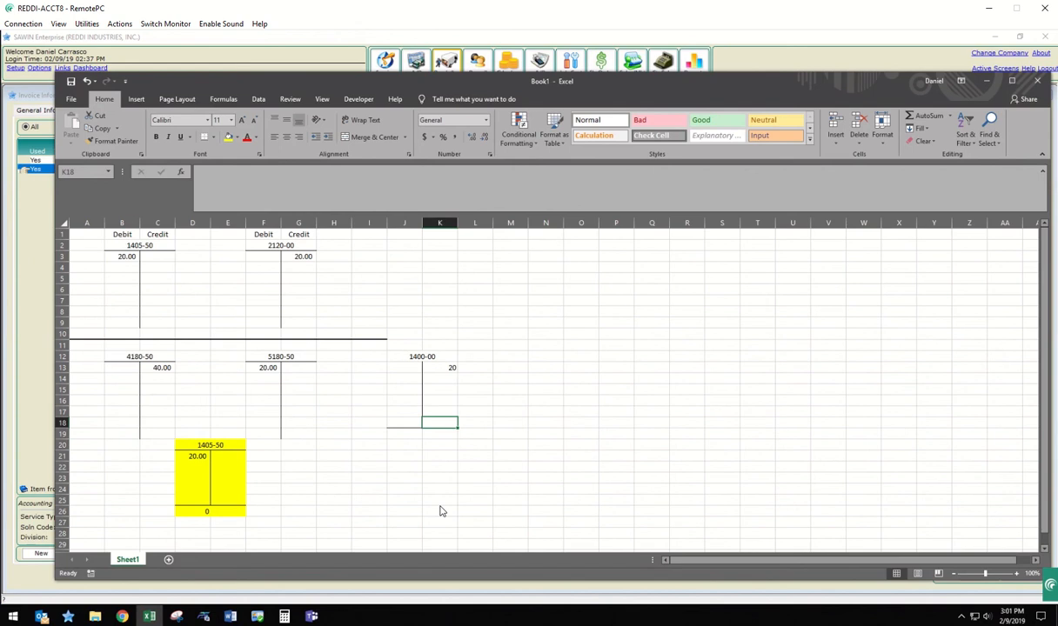
{"action": "left_click", "coordinate": [438, 433]}
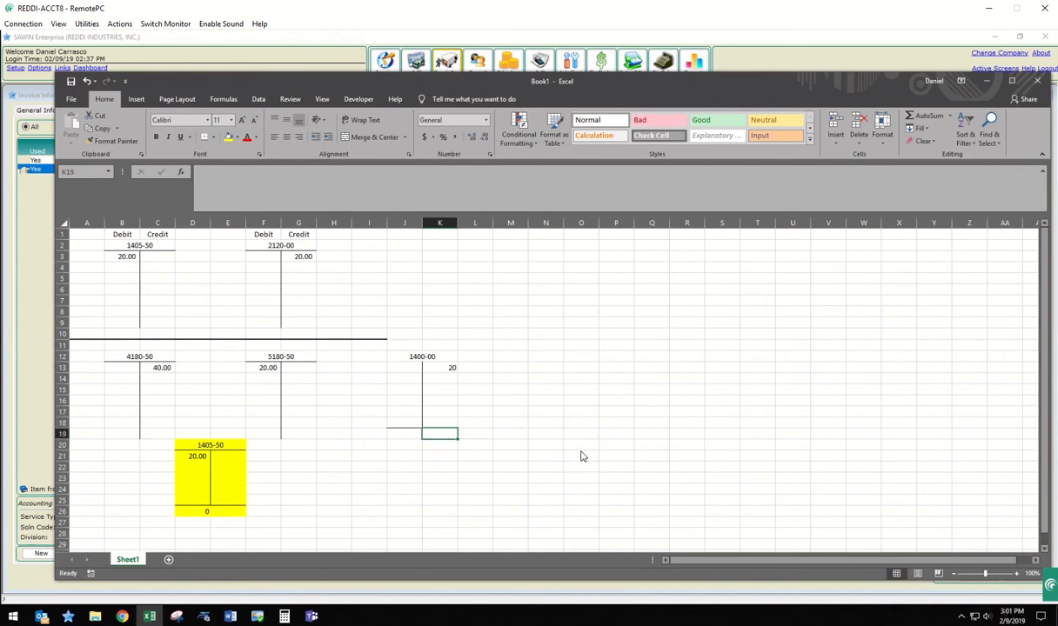
{"action": "type", "text": "20"}
{"action": "key", "text": "Tab"}
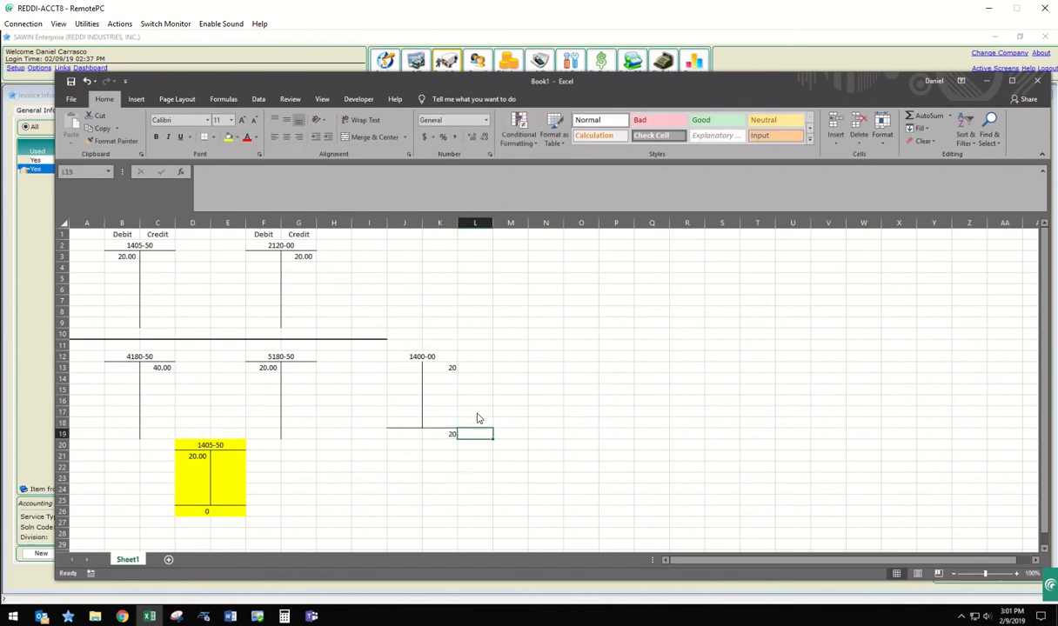
Step: Try 20 as the balance in D26 of the yellow 1405-50 T-account, and set it back to 0
{"action": "left_click", "coordinate": [206, 512]}
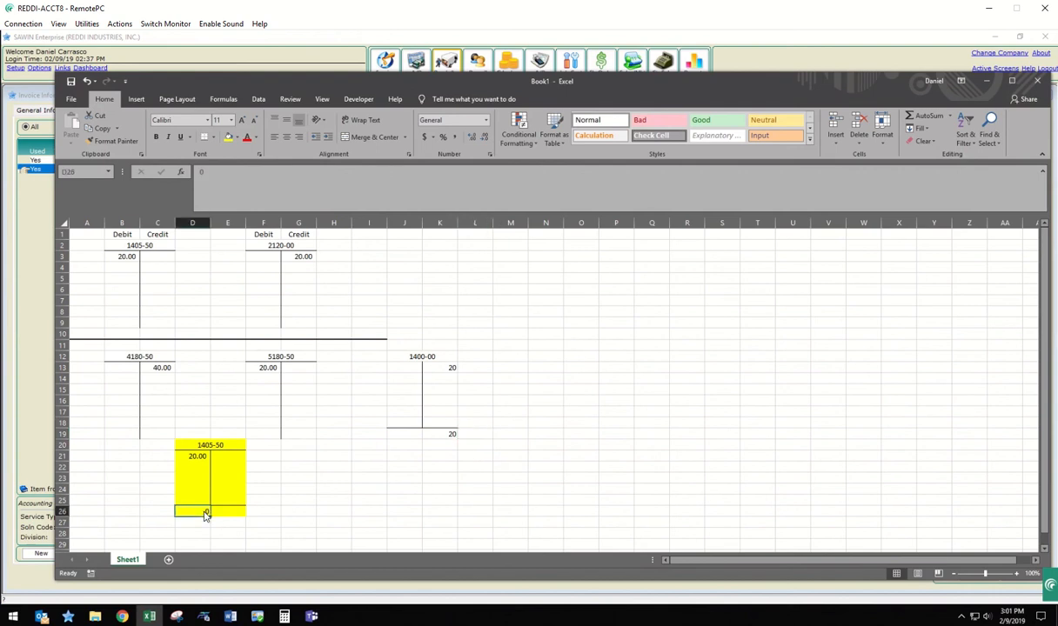
{"action": "type", "text": "20"}
{"action": "key", "text": "Return"}
{"action": "left_click", "coordinate": [206, 511]}
{"action": "type", "text": "0"}
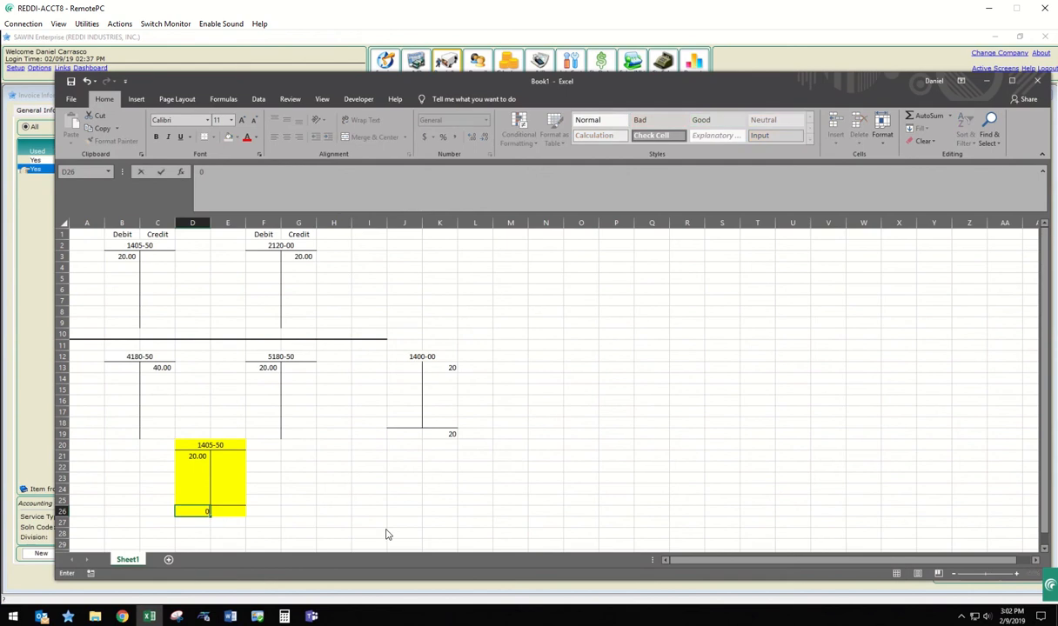
{"action": "key", "text": "Return"}
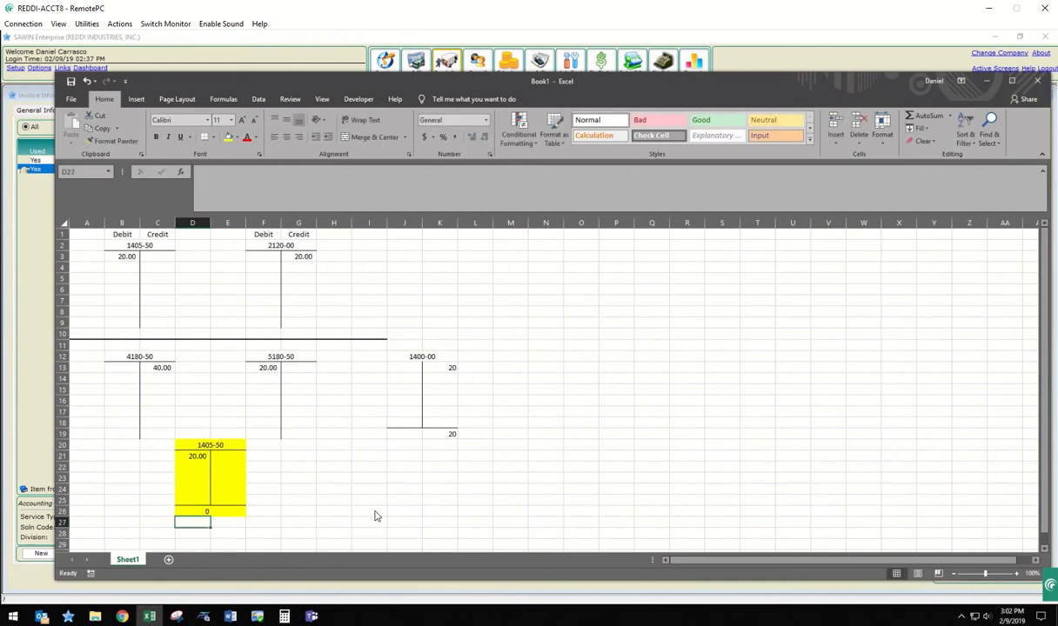
{"action": "left_click", "coordinate": [197, 515]}
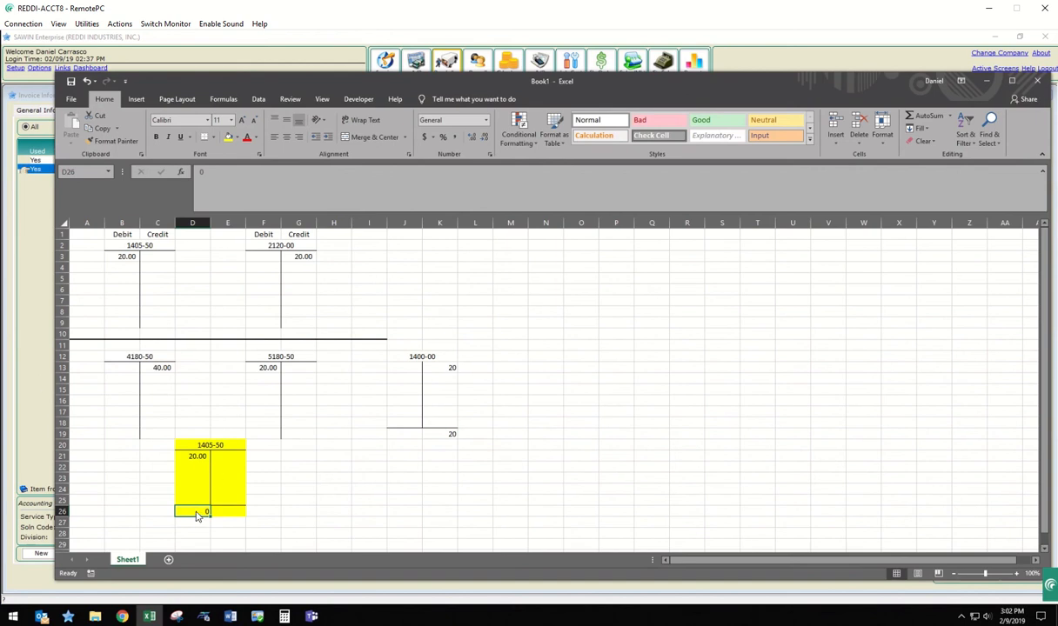
Step: Return to the SAWIN invoice, set the STAR PO material line's cost offset account to 1405 Inventory - Drop Ship, and close the invoice information
{"action": "left_click", "coordinate": [986, 81]}
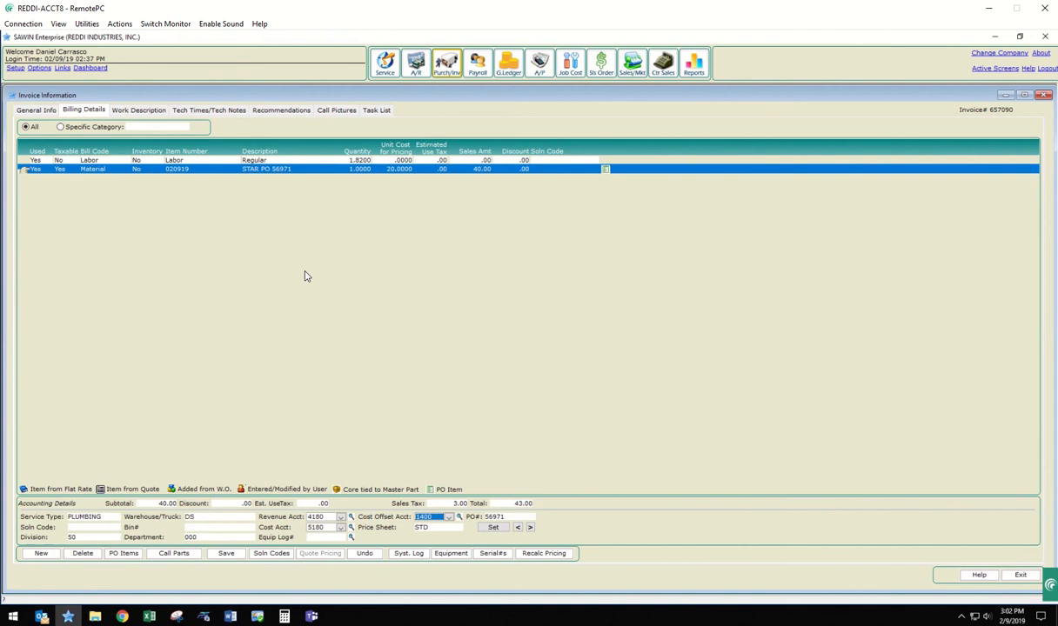
{"action": "key", "text": "alt+Tab"}
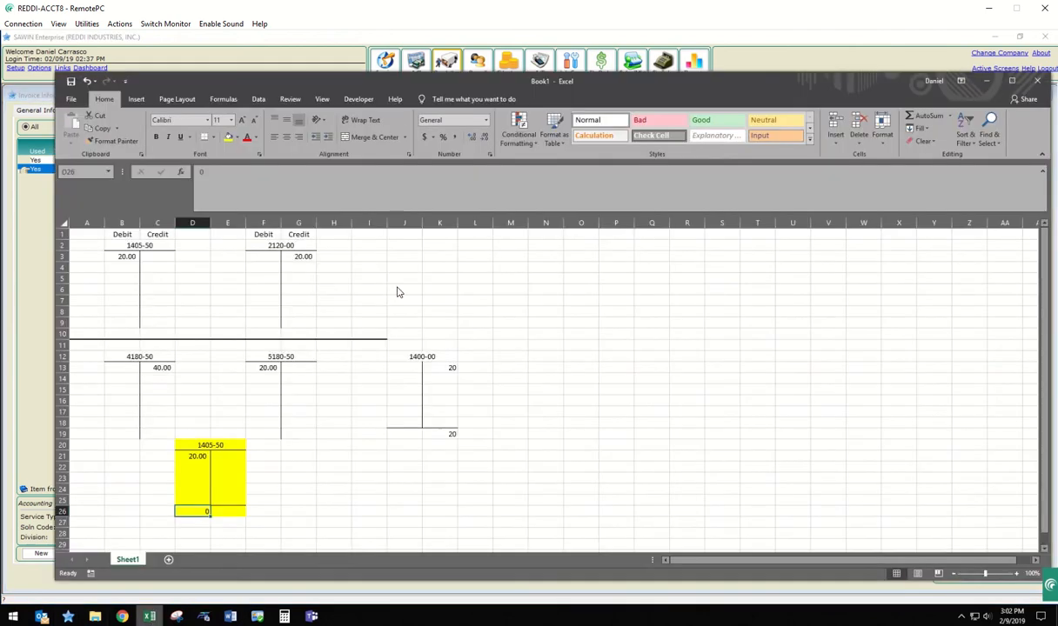
{"action": "left_click", "coordinate": [987, 81]}
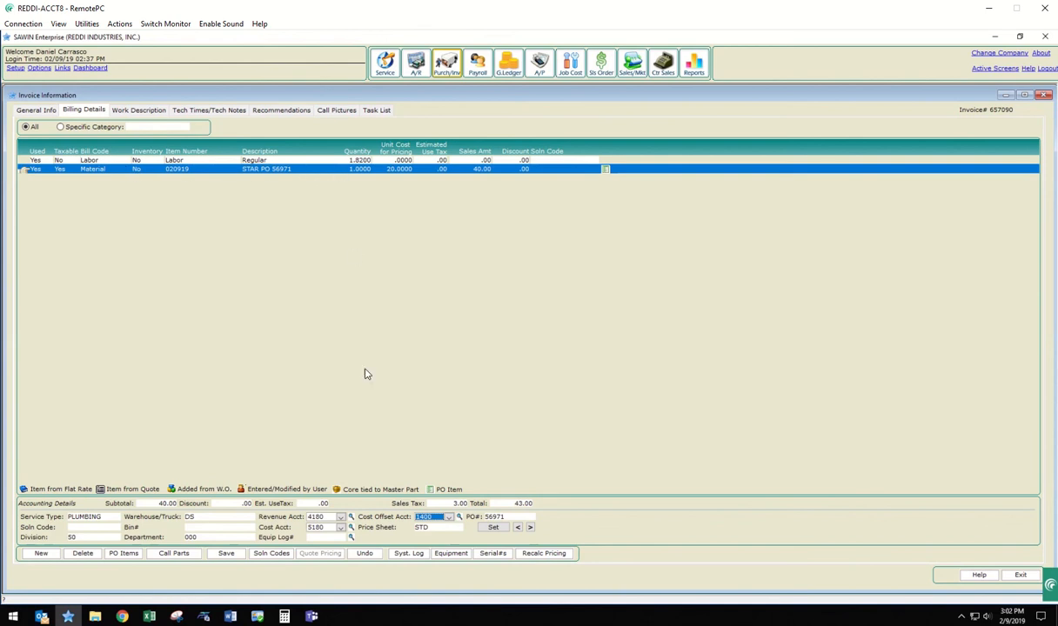
{"action": "left_click", "coordinate": [426, 516]}
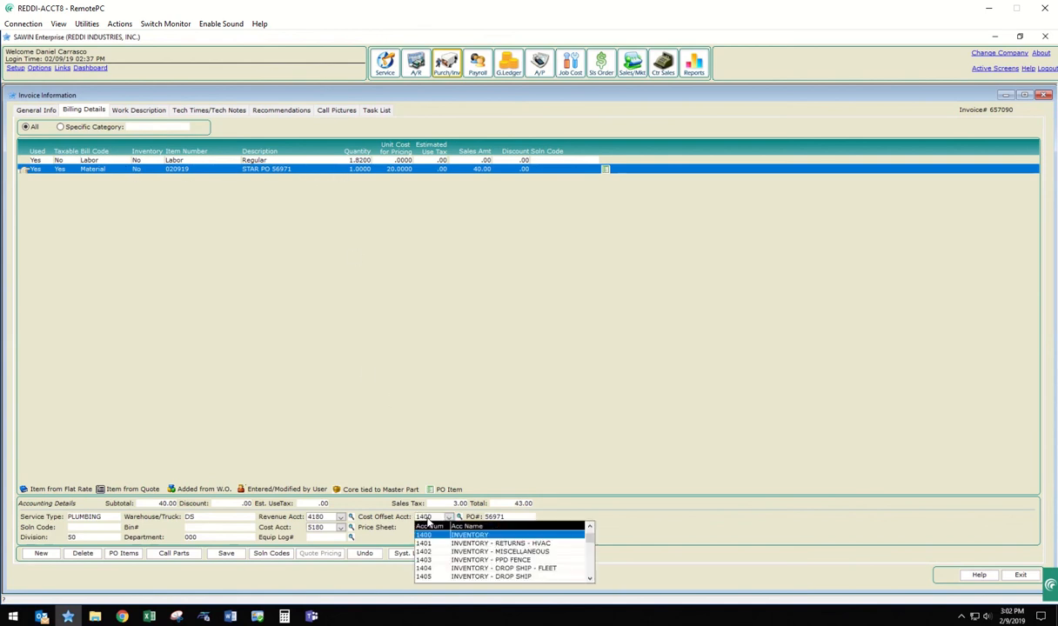
{"action": "left_click", "coordinate": [548, 572]}
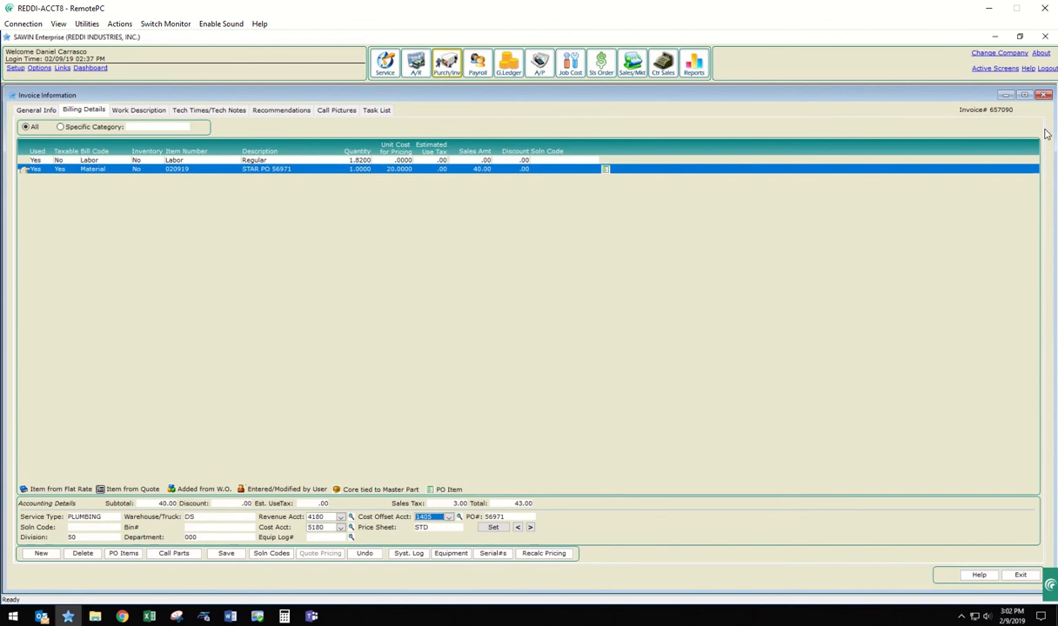
{"action": "left_click", "coordinate": [1046, 95]}
{"action": "left_click", "coordinate": [499, 292]}
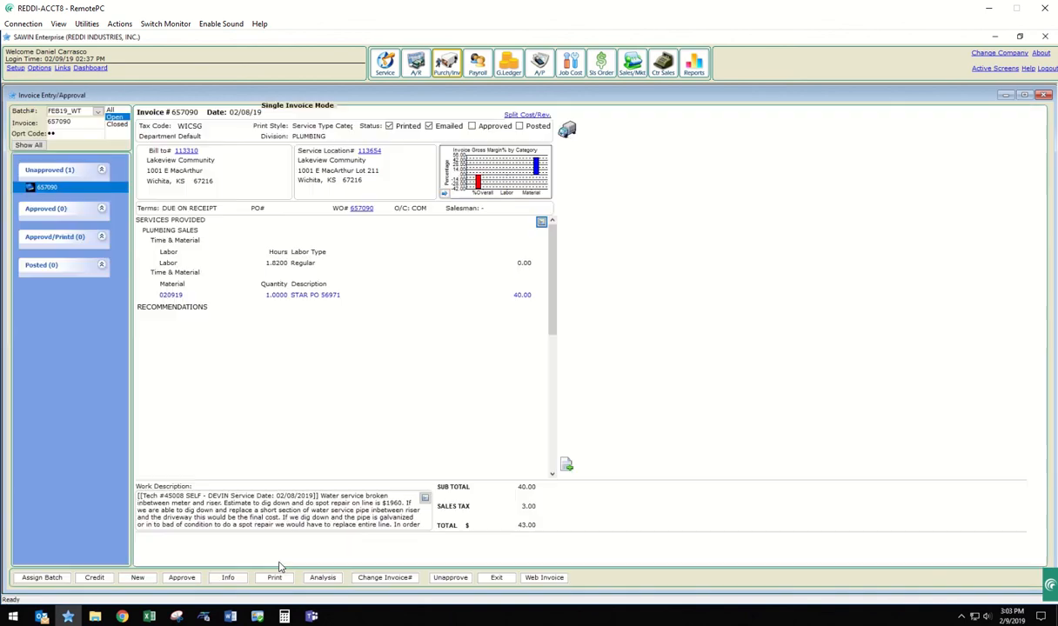
{"action": "key", "text": "super+s"}
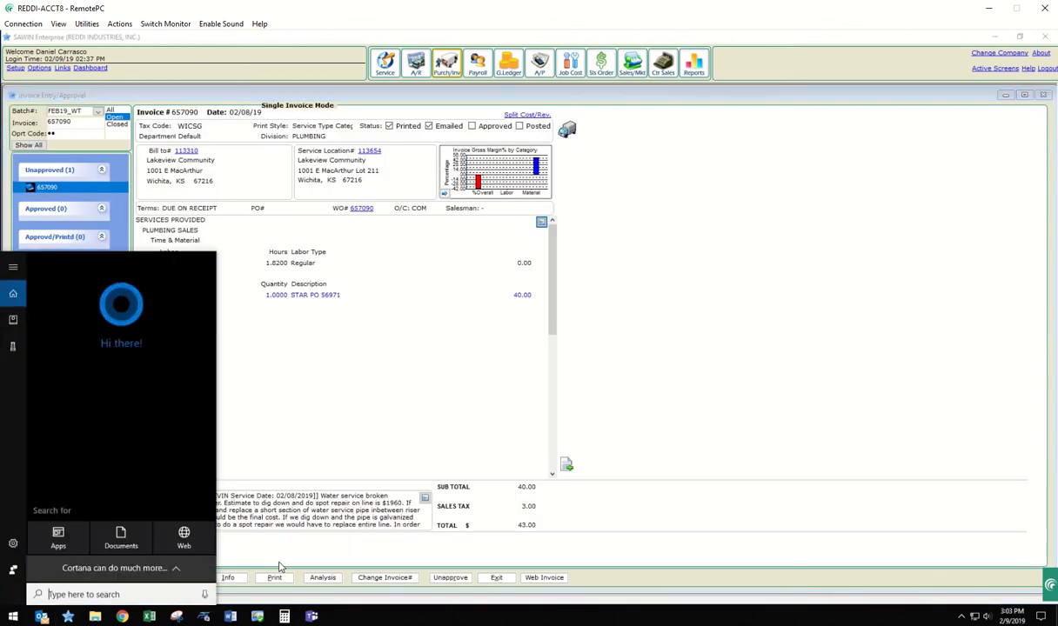
{"action": "left_click", "coordinate": [424, 396]}
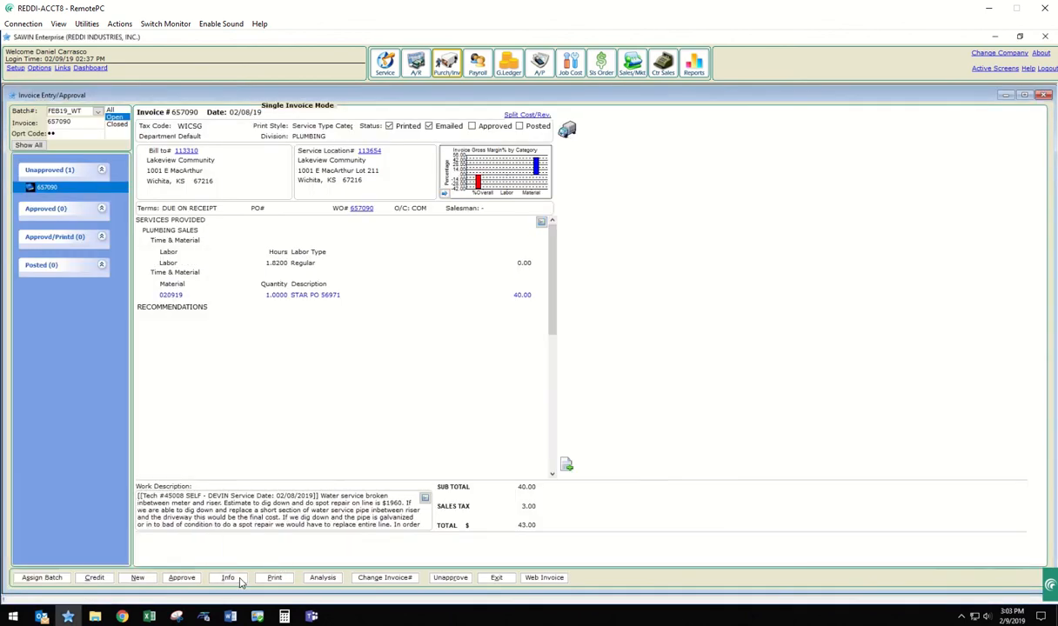